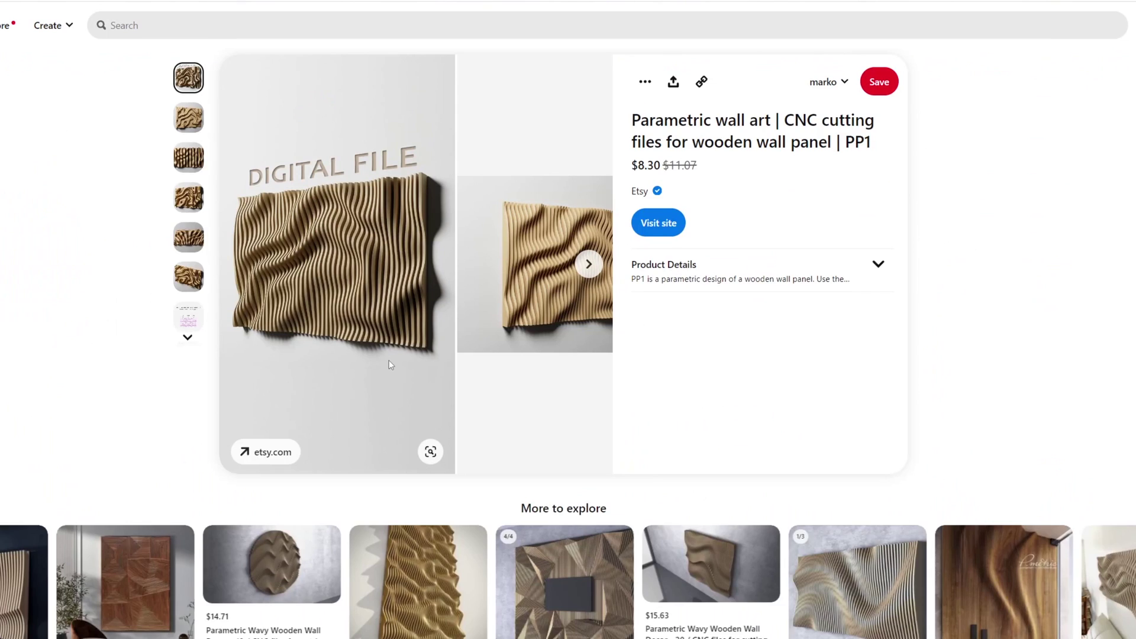
Scroll to the related results and open another wavy wall panel pin
scroll(855, 331, down, 5)
click(855, 331)
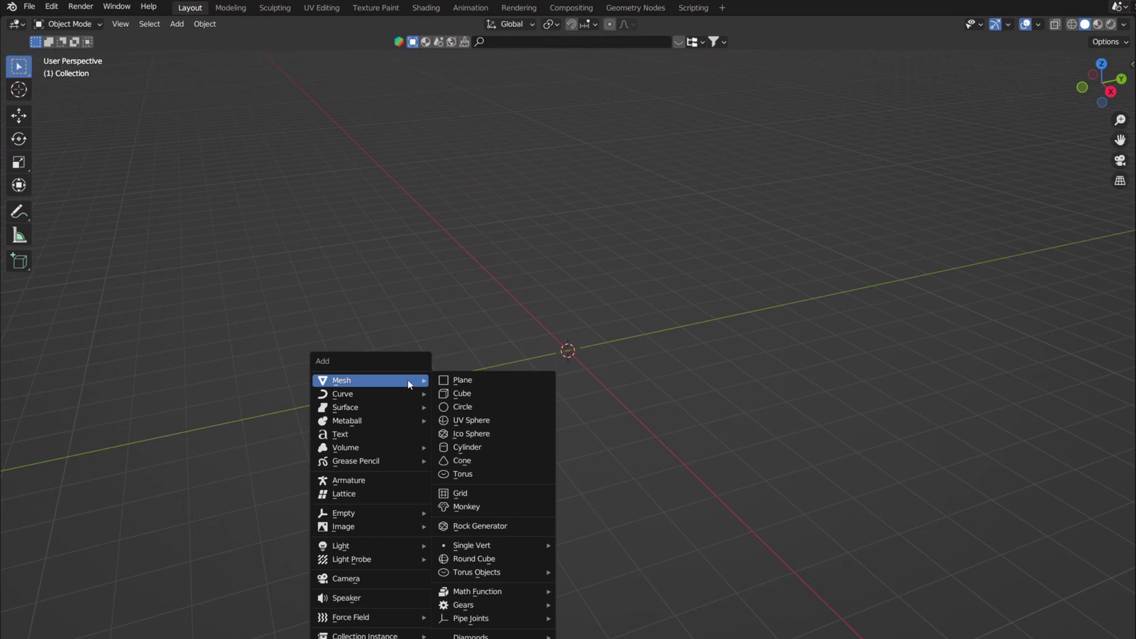
Add a plane, stand it upright with a 90° X rotation, and set its X dimension to 20 m
click(445, 382)
text(rx9)
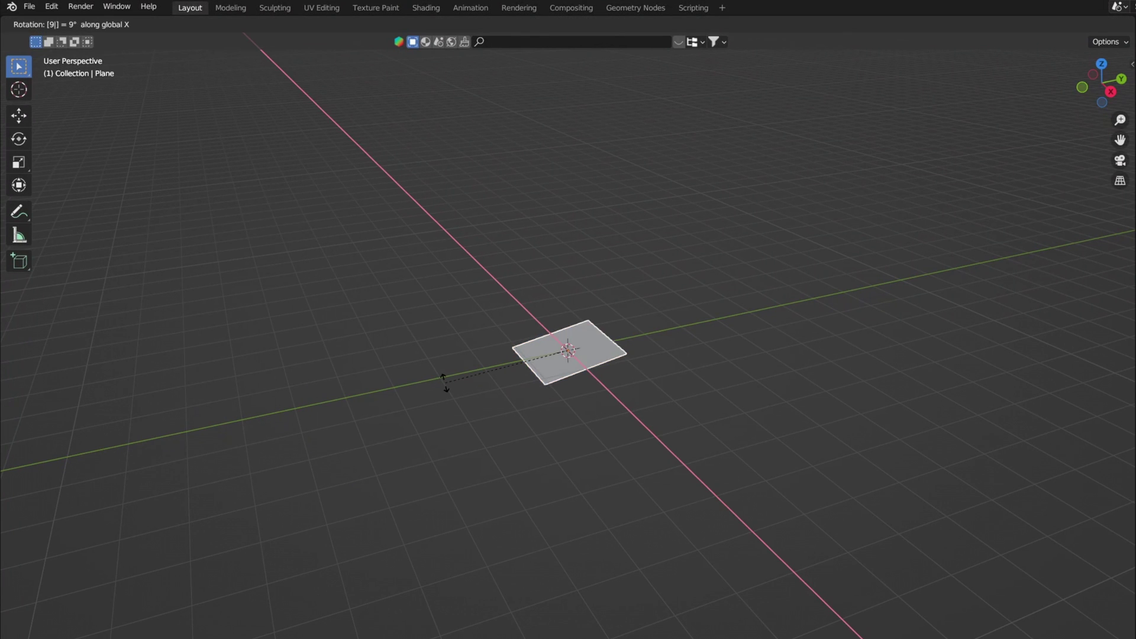
text(0)
key(Return)
key(n)
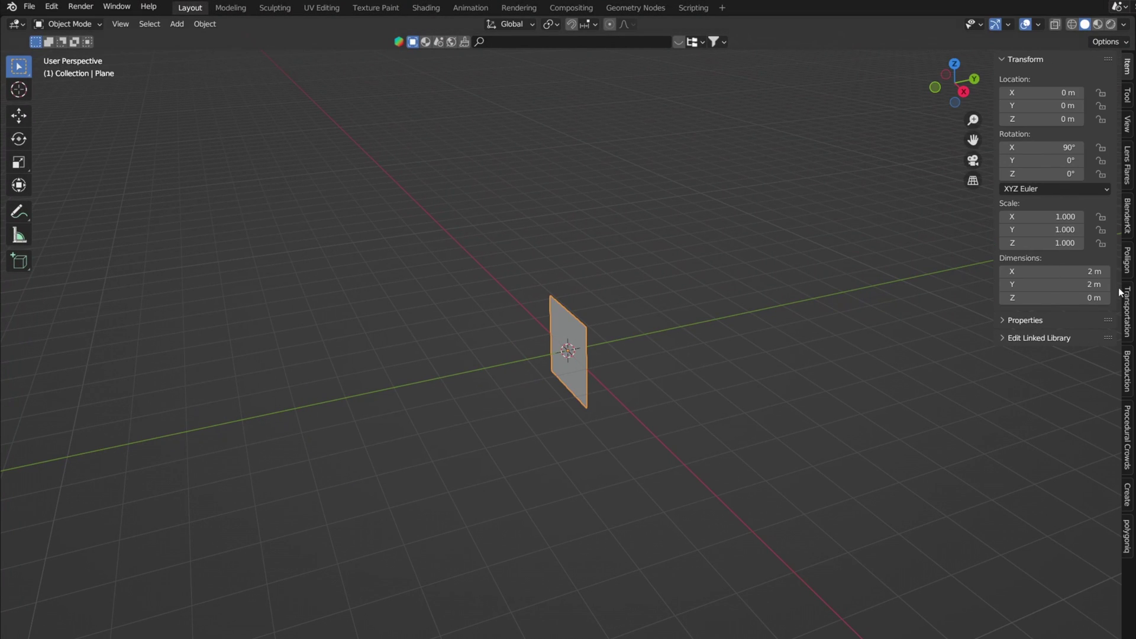
click(1098, 276)
text(20)
key(Return)
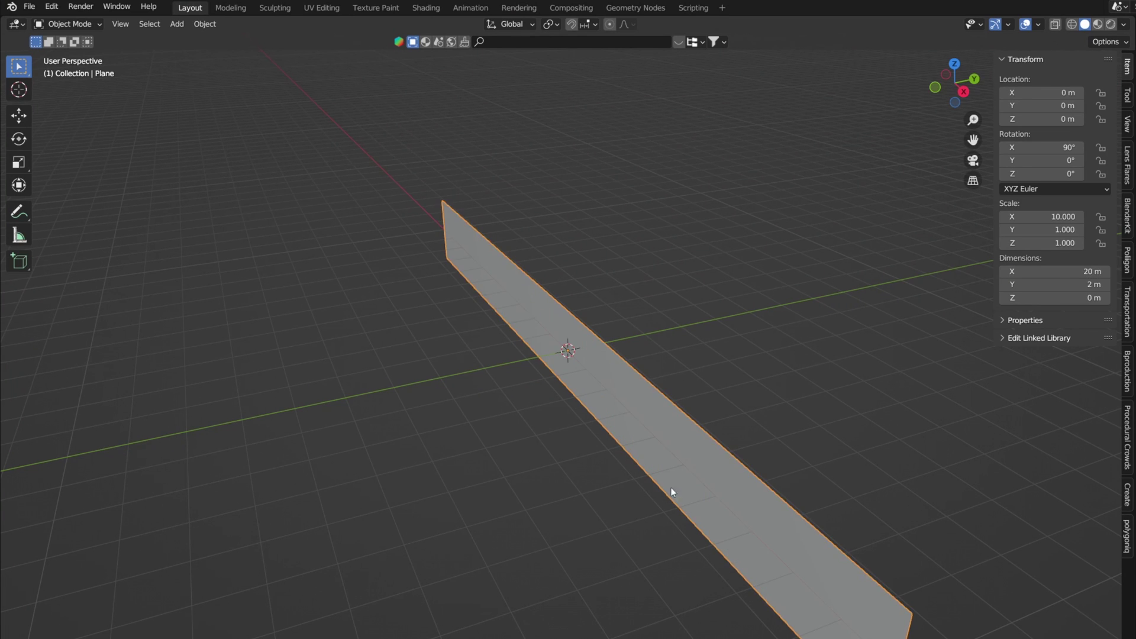
Add a Solidify modifier to thicken the 20 m plane into a slab
scroll(666, 471, down, 3)
middle_drag(666, 471, 893, 434)
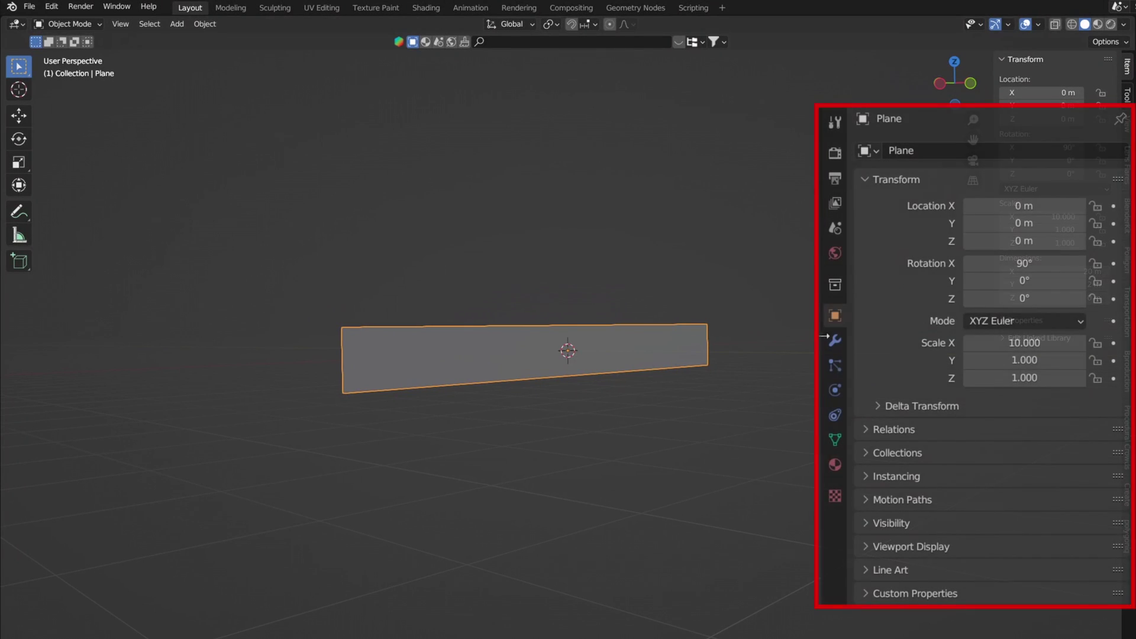
click(835, 341)
click(925, 151)
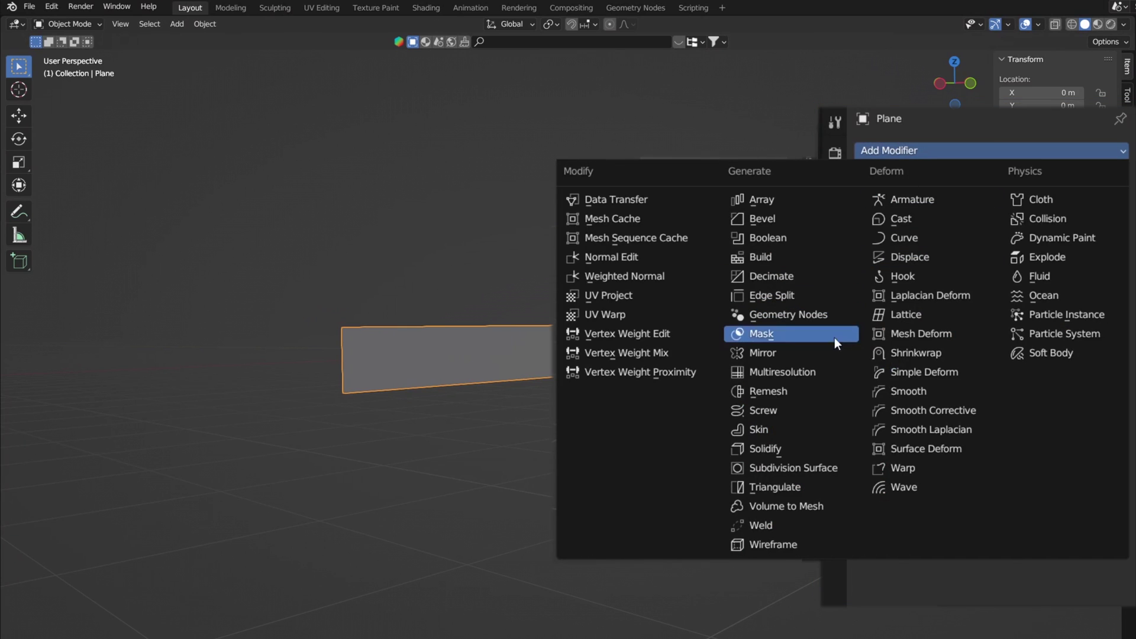
click(773, 444)
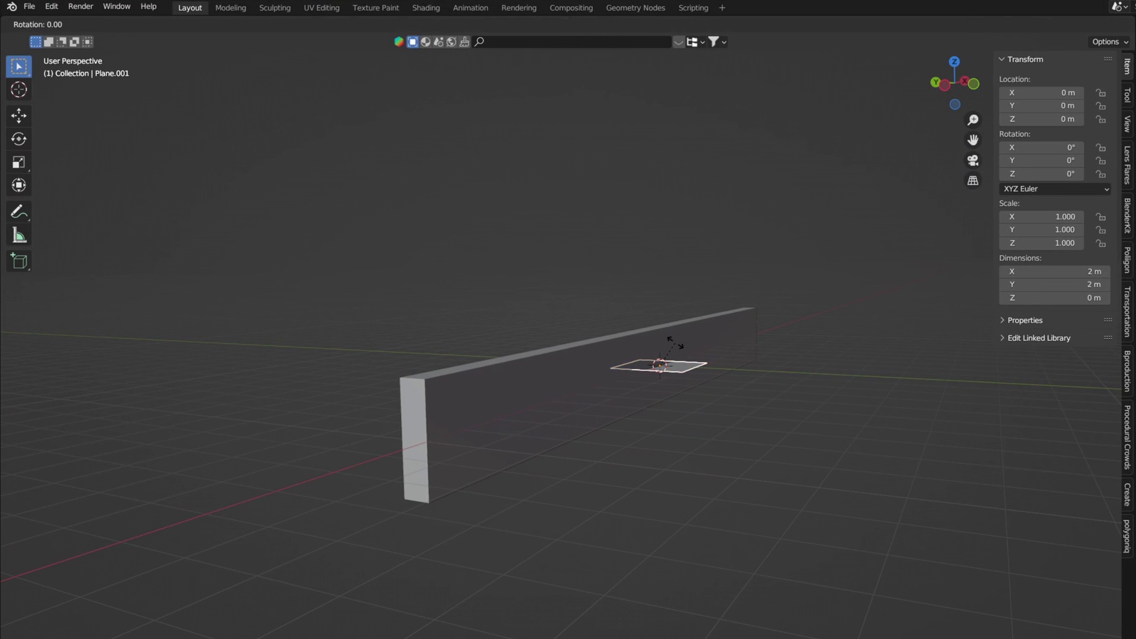
Rotate the second plane 90° on Y, move it to the wall's end, resize it, and apply scale
key(y)
key(9)
key(Return)
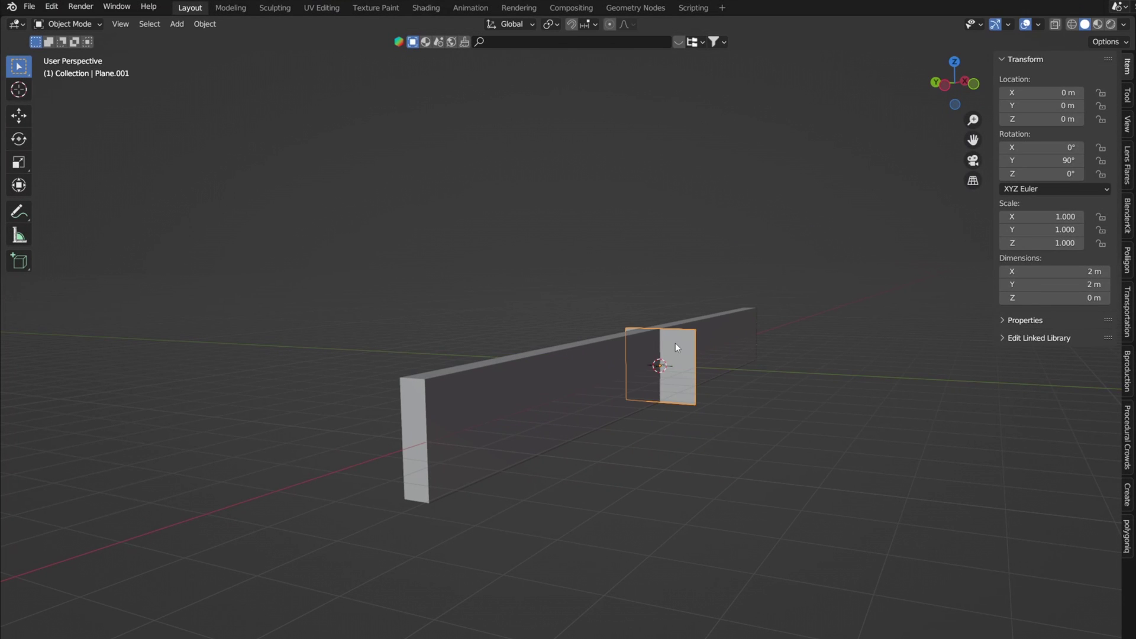
key(g)
key(x)
key(Return)
key(s)
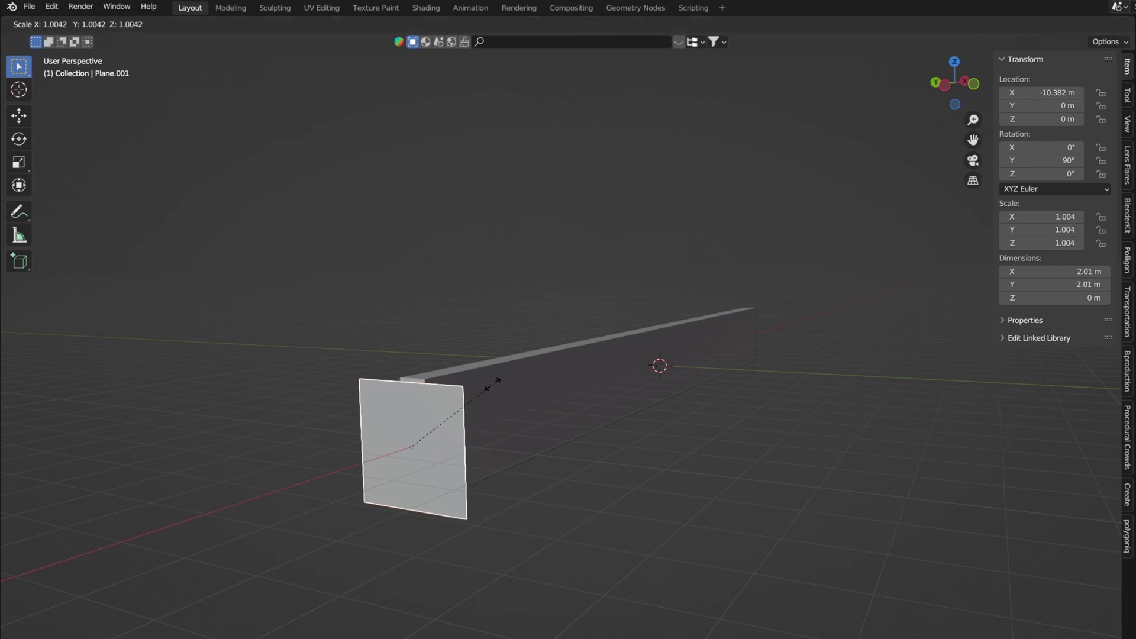
click(531, 376)
key(ctrl+a)
click(530, 374)
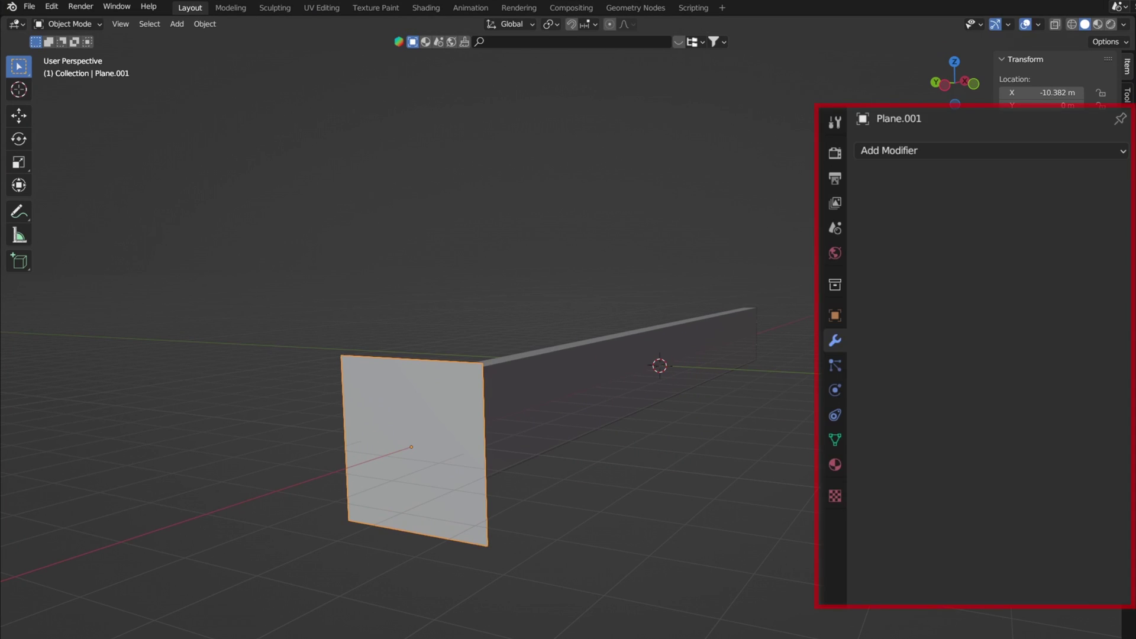
Add an Array modifier using a constant 1 m Z offset instead of relative offset
click(894, 150)
click(769, 195)
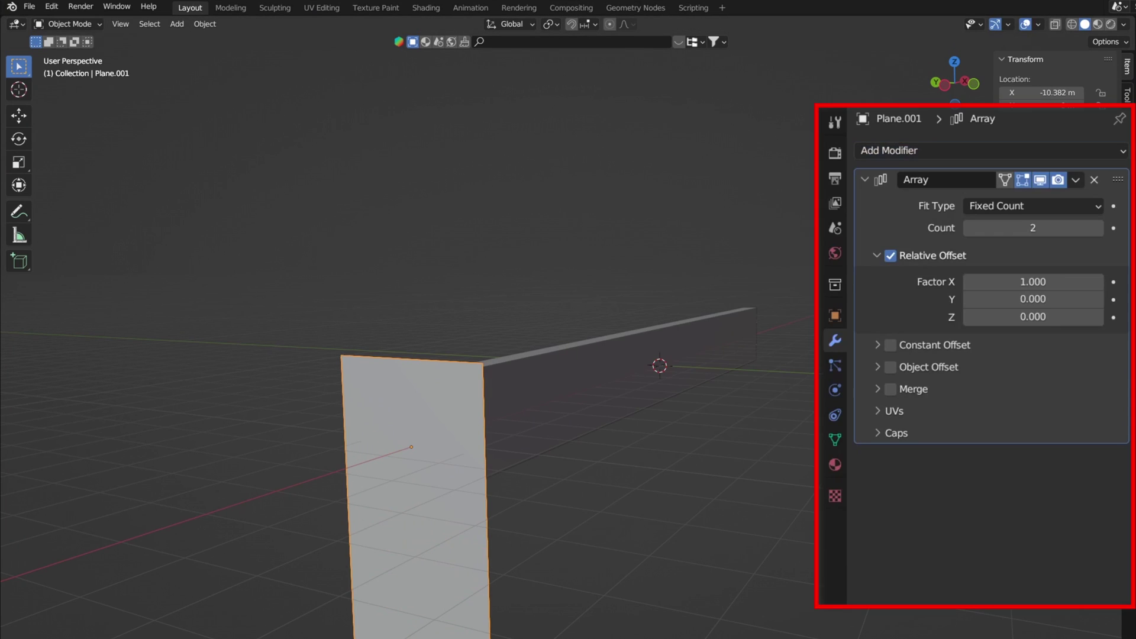
click(891, 255)
click(891, 345)
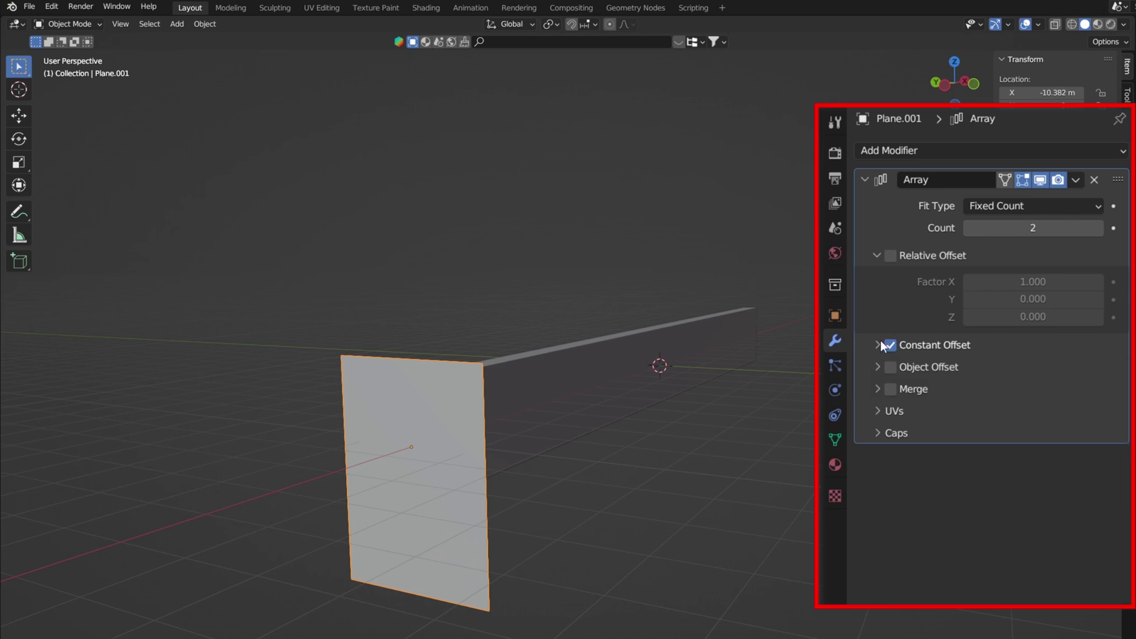
click(970, 345)
key(Return)
click(1034, 406)
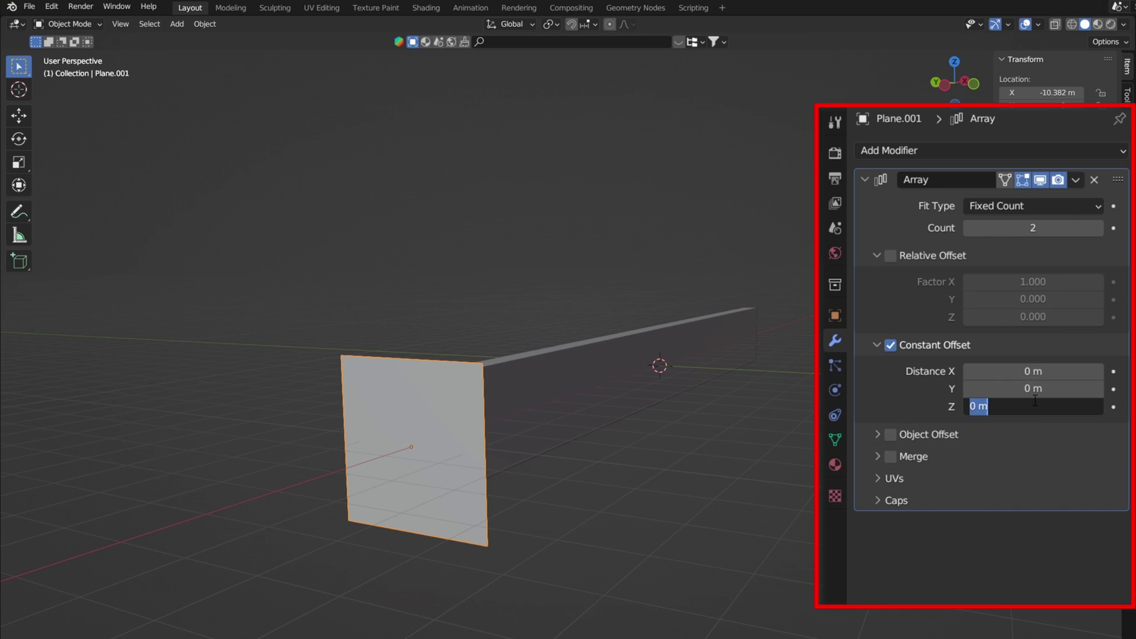
text(1)
key(Return)
middle_drag(812, 441, 774, 447)
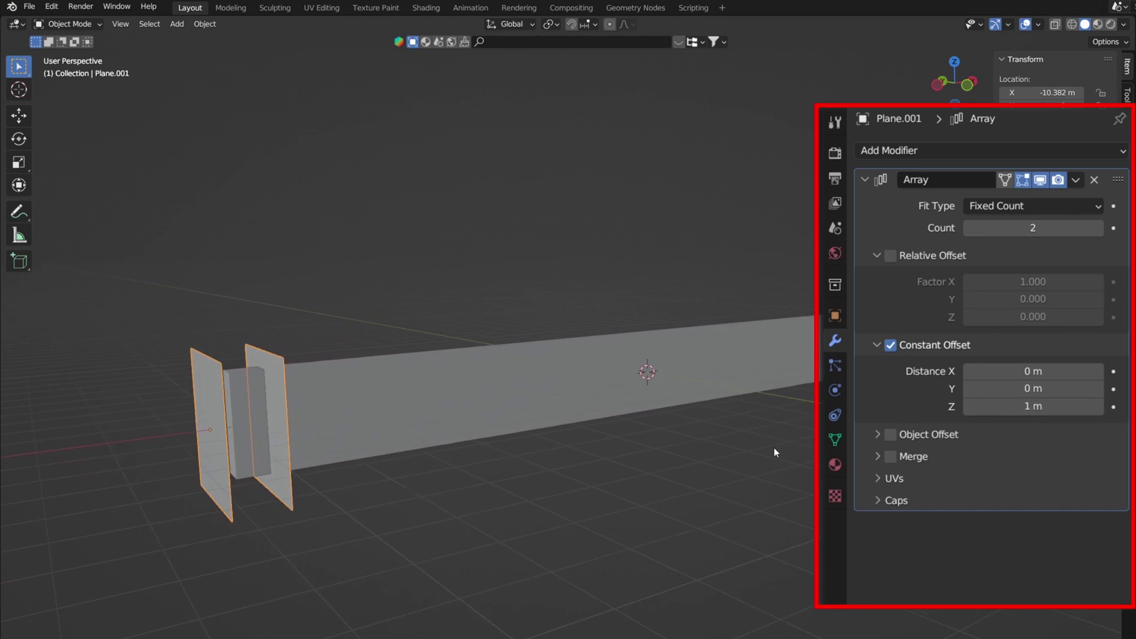
Tighten the array spacing to 0.1 m and raise the count to 105 copies
click(1036, 408)
text(0.1)
key(Return)
drag(1043, 228, 1125, 228)
key(n)
mouse_move(630, 458)
middle_down()
mouse_move(626, 474)
mouse_move(603, 474)
mouse_move(642, 474)
middle_up()
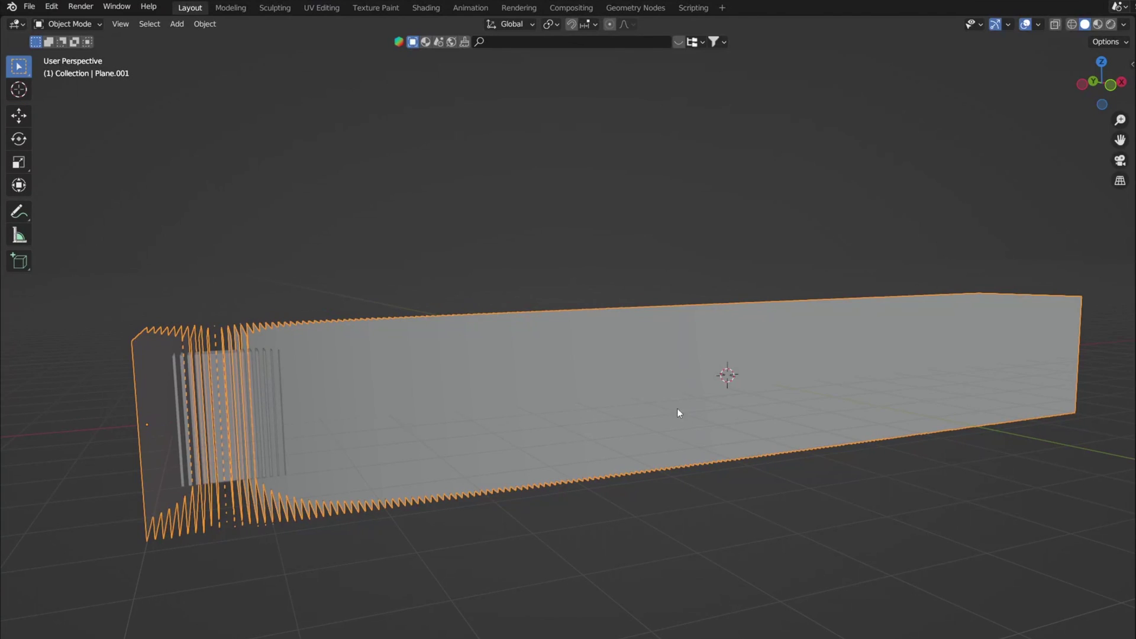
Add a Boolean modifier to the wall slab with the plane array as cutter
click(229, 355)
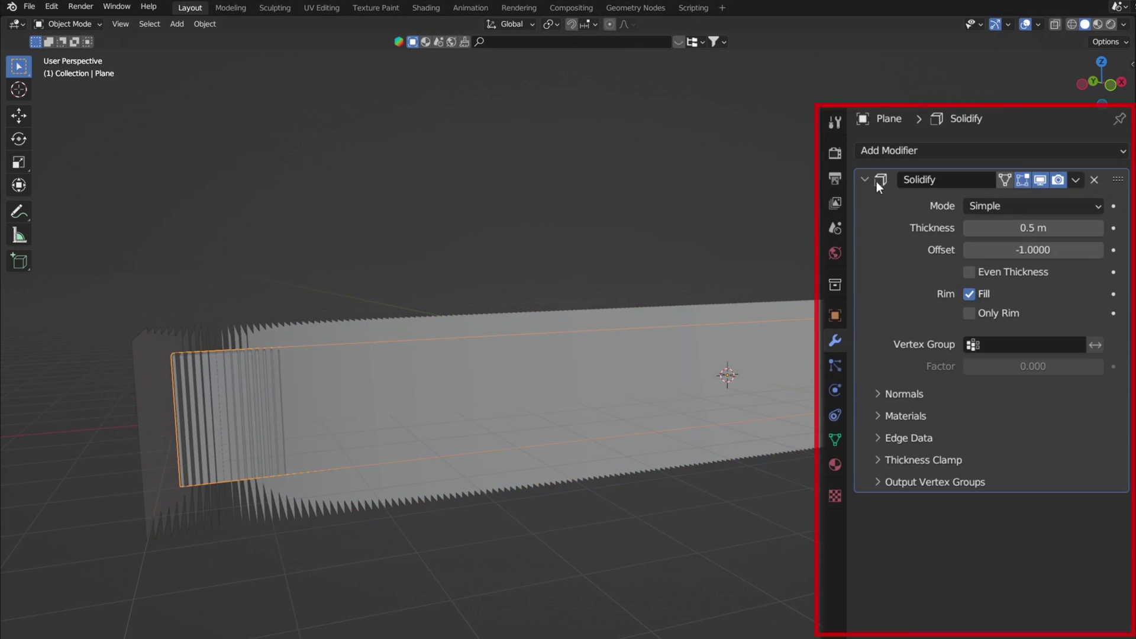
click(878, 182)
click(879, 153)
click(770, 244)
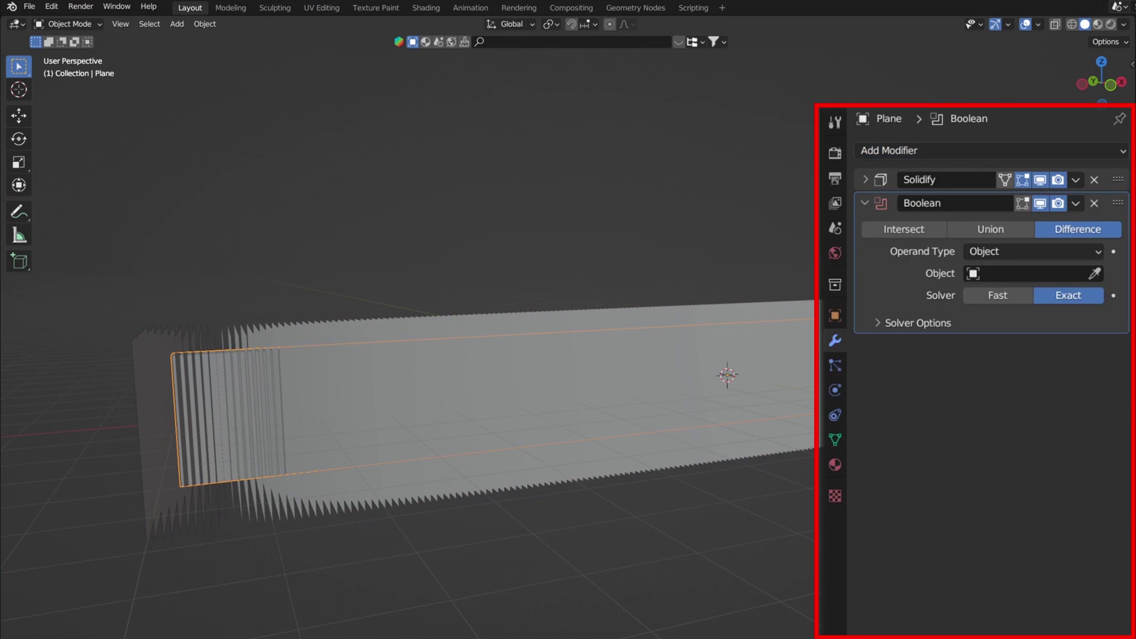
click(1095, 274)
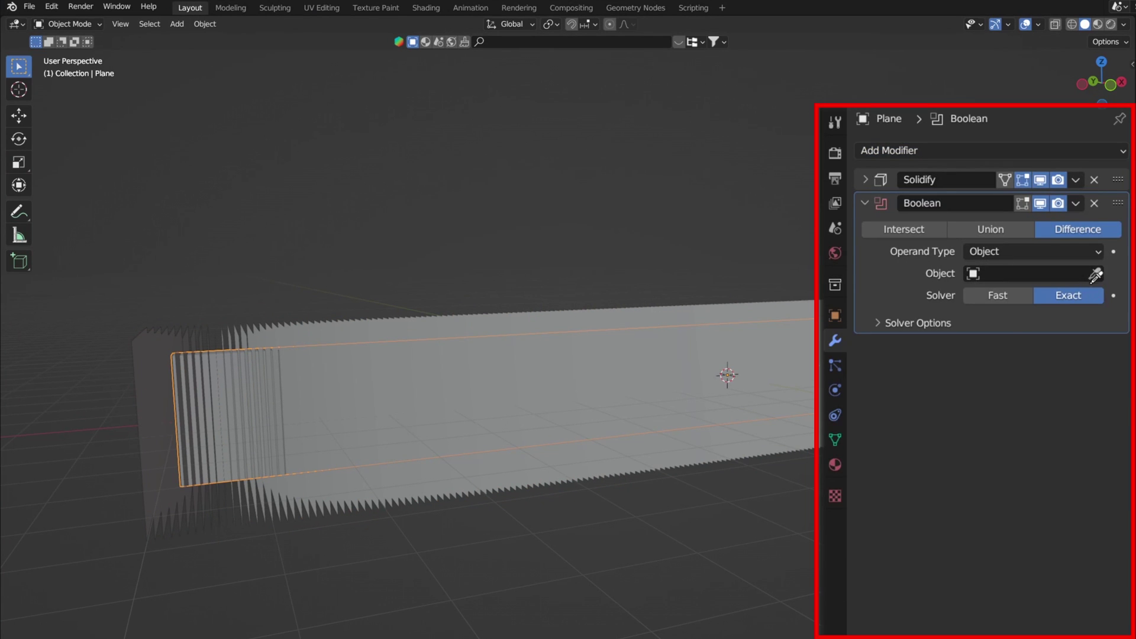
click(602, 322)
Set the plane array's viewport display to Bounds
click(602, 321)
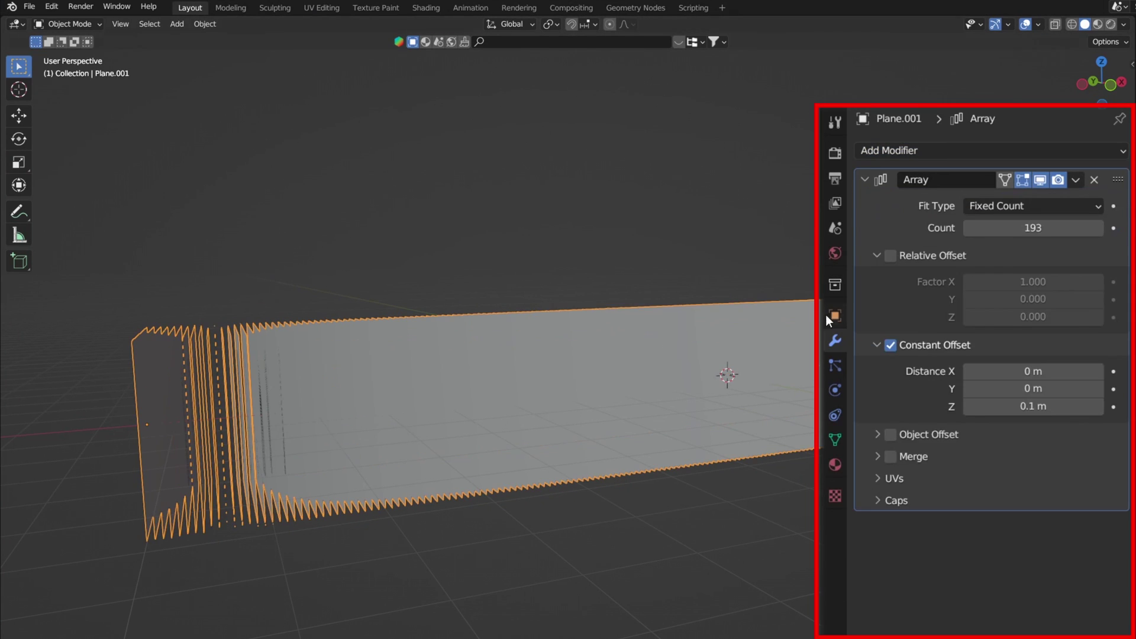
click(834, 316)
click(868, 547)
scroll(951, 585, down, 4)
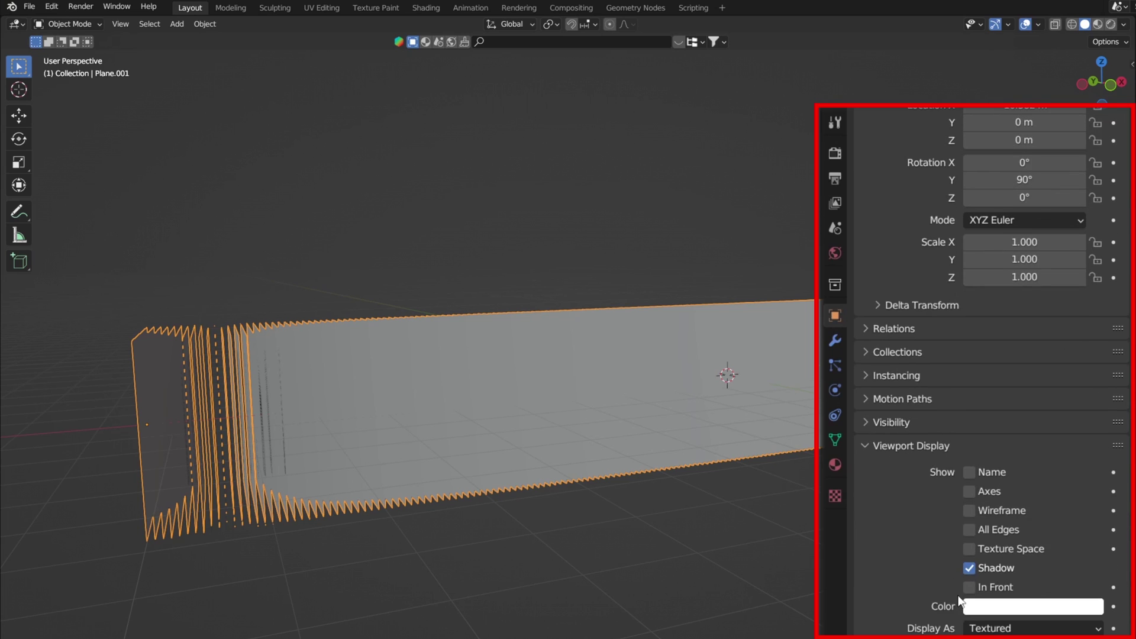
click(990, 629)
click(989, 608)
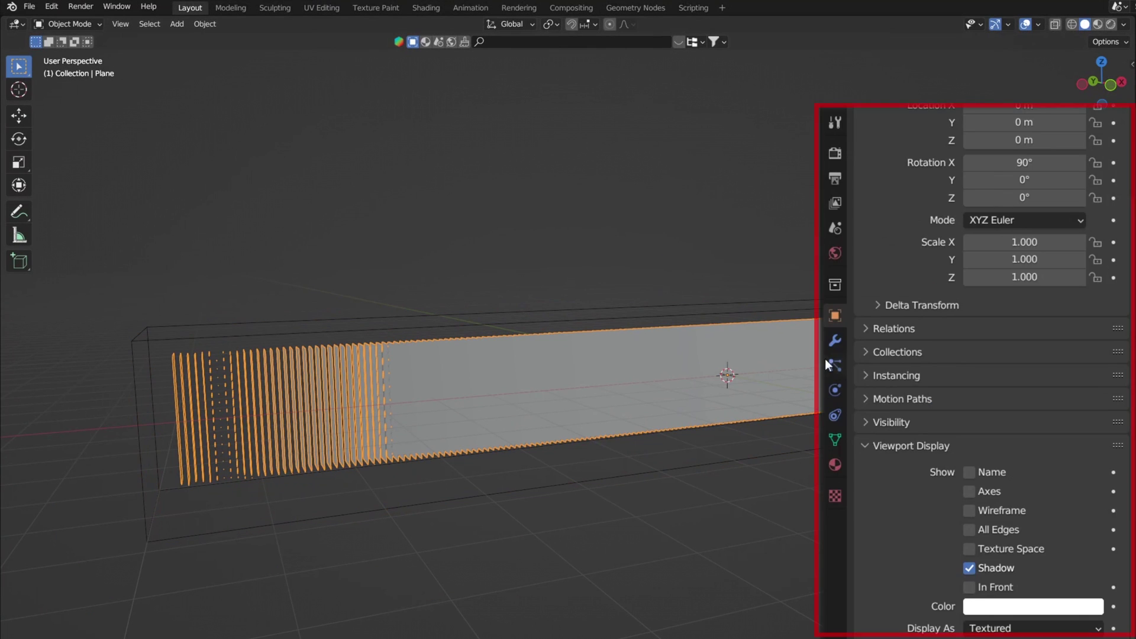
Add a second Solidify modifier to the wall with 0.03 m thickness
click(836, 341)
click(865, 203)
click(892, 153)
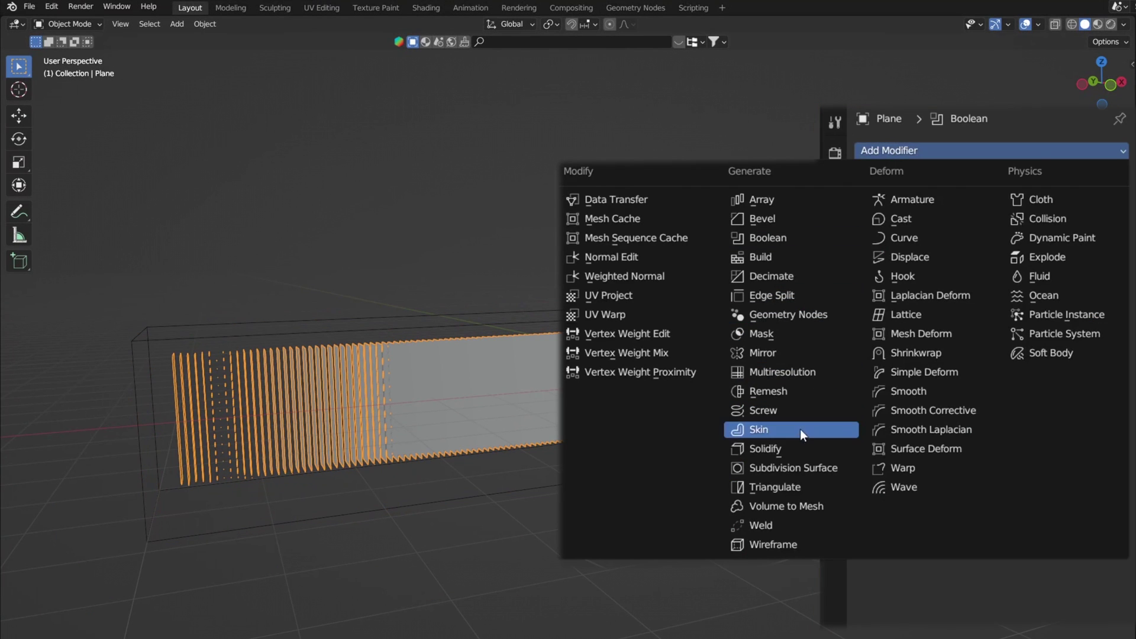
click(794, 445)
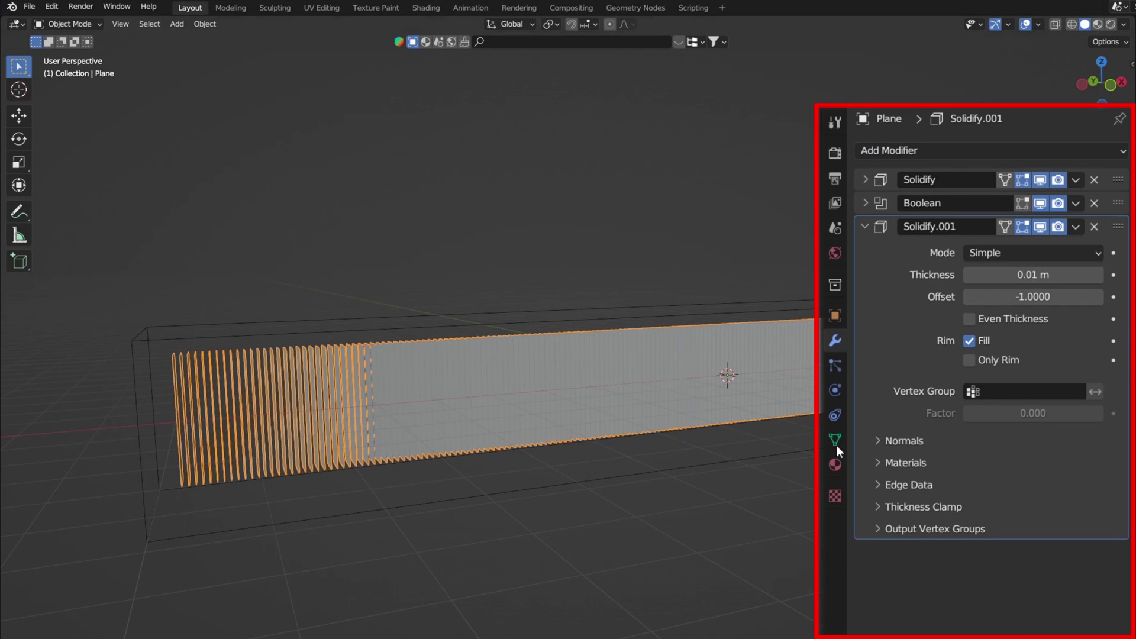
click(990, 275)
click(989, 275)
key(BackSpace)
text(3)
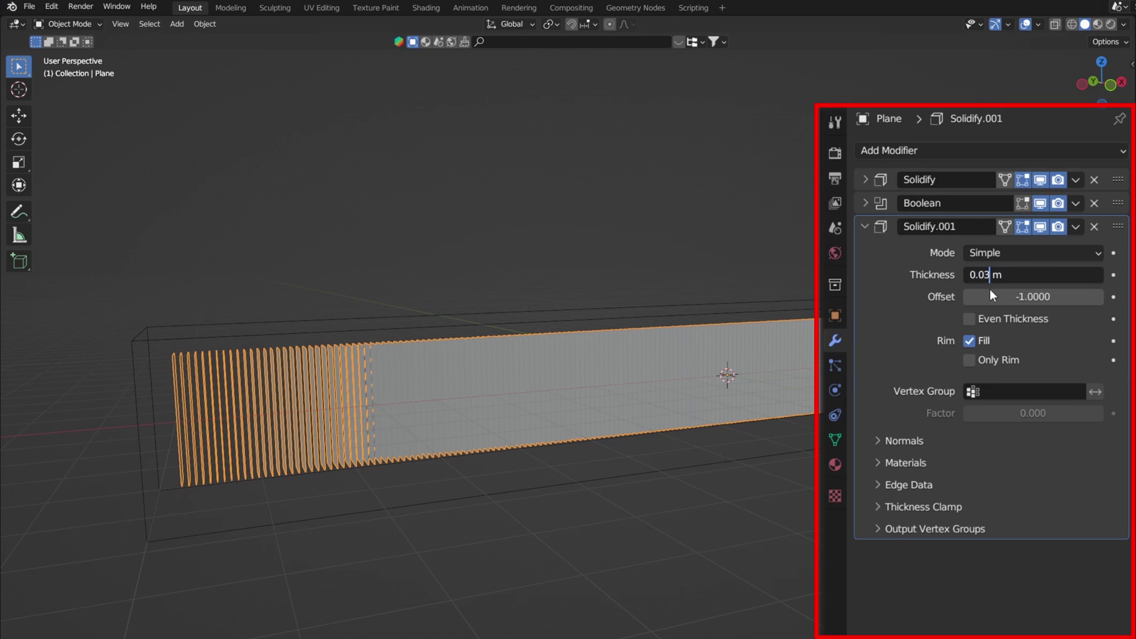
key(Return)
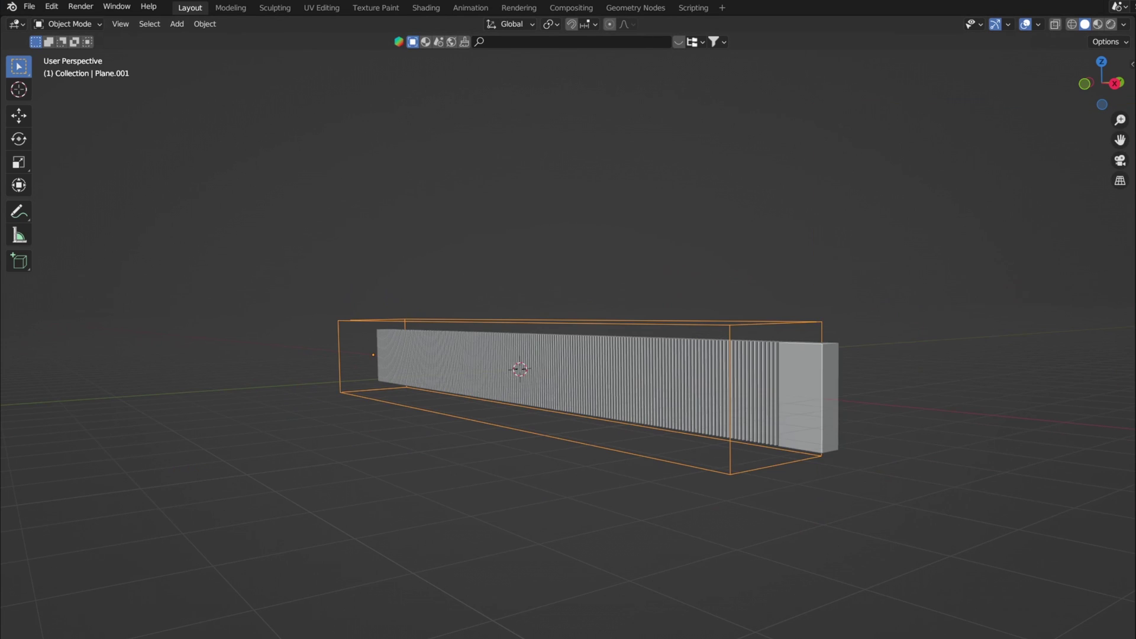
middle_drag(528, 399, 686, 403)
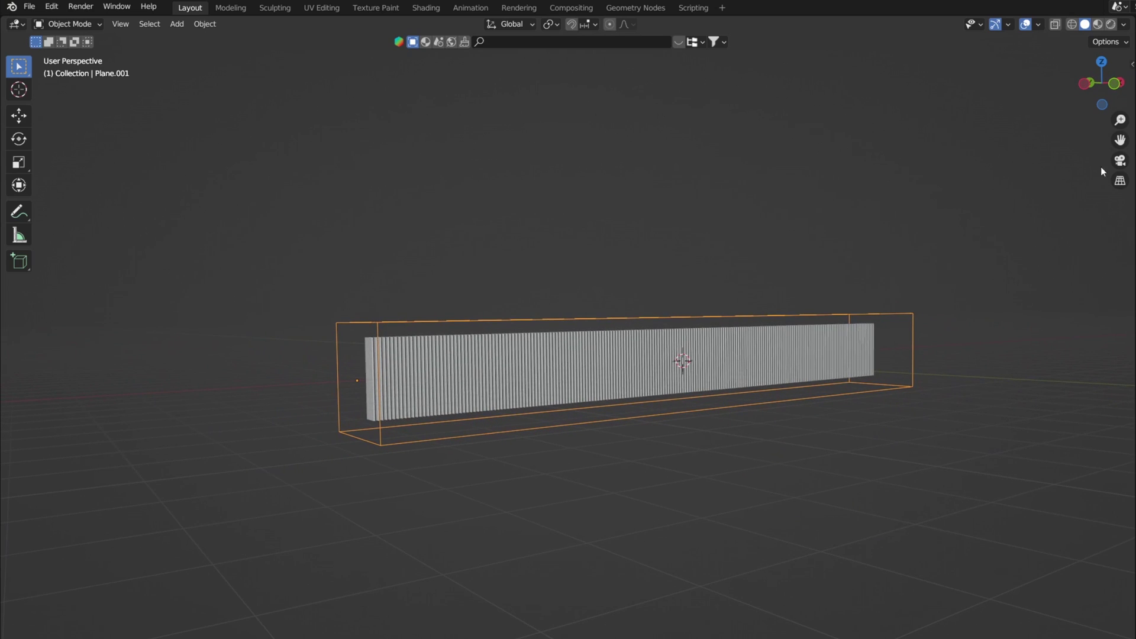
scroll(723, 325, up, 4)
click(723, 325)
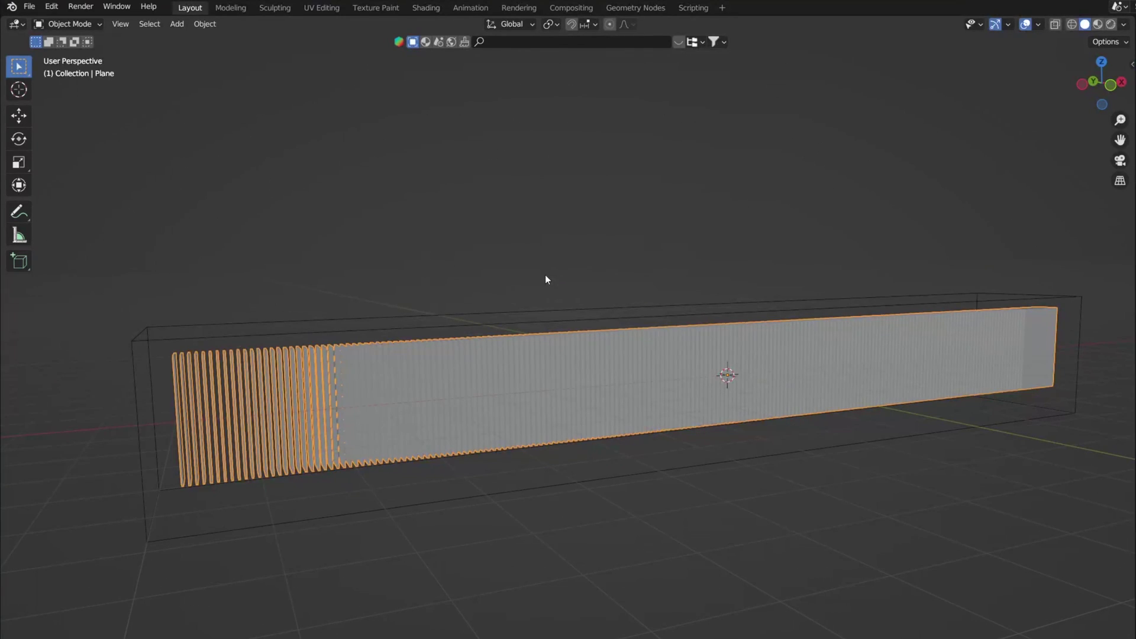
scroll(492, 427, up, 6)
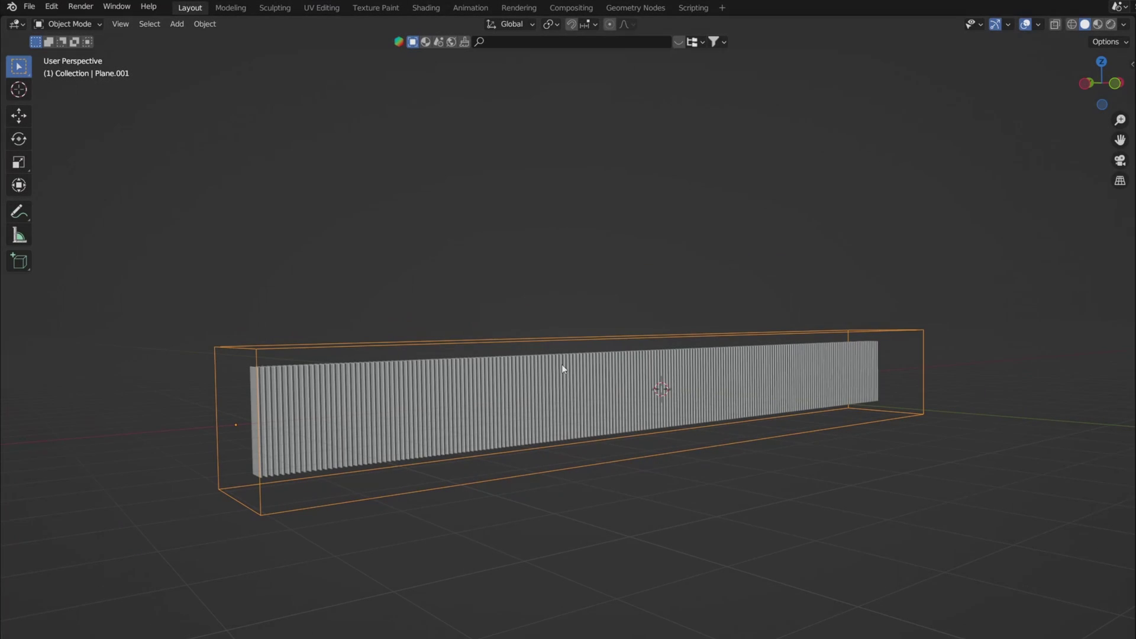
Give the wall plane a Displace modifier, dragged up to sit right after Solidify
click(563, 363)
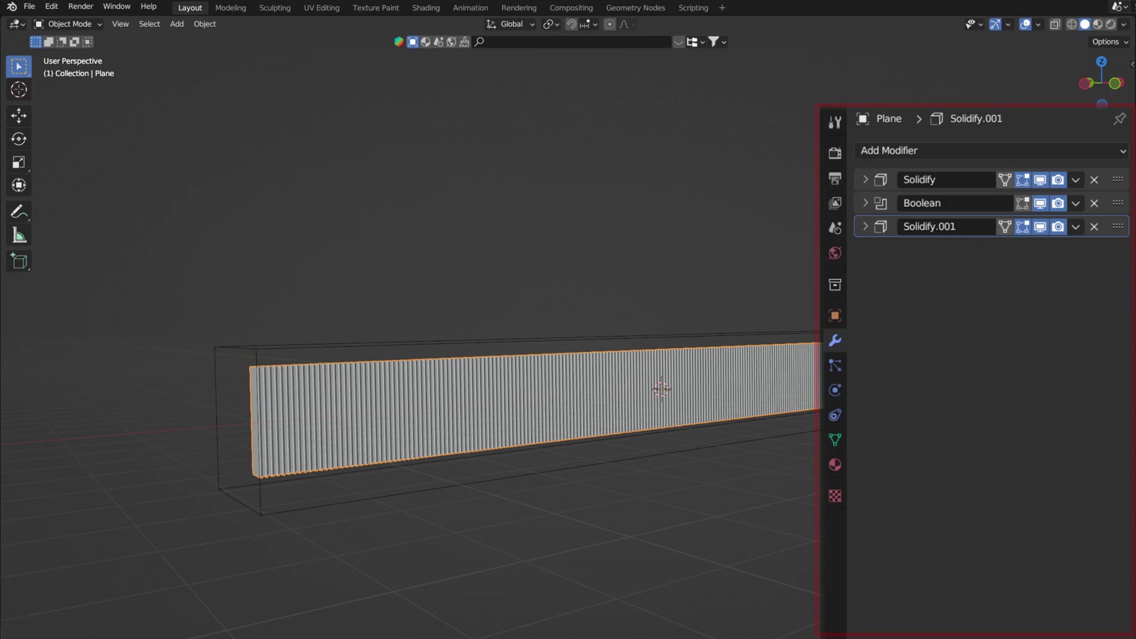
click(872, 150)
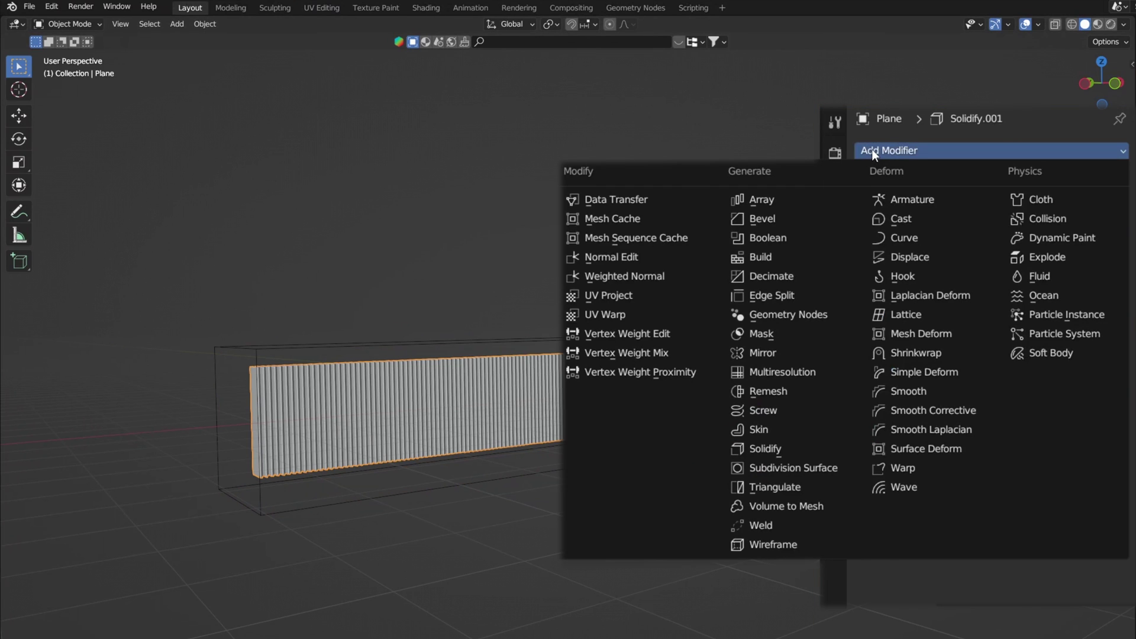
click(910, 257)
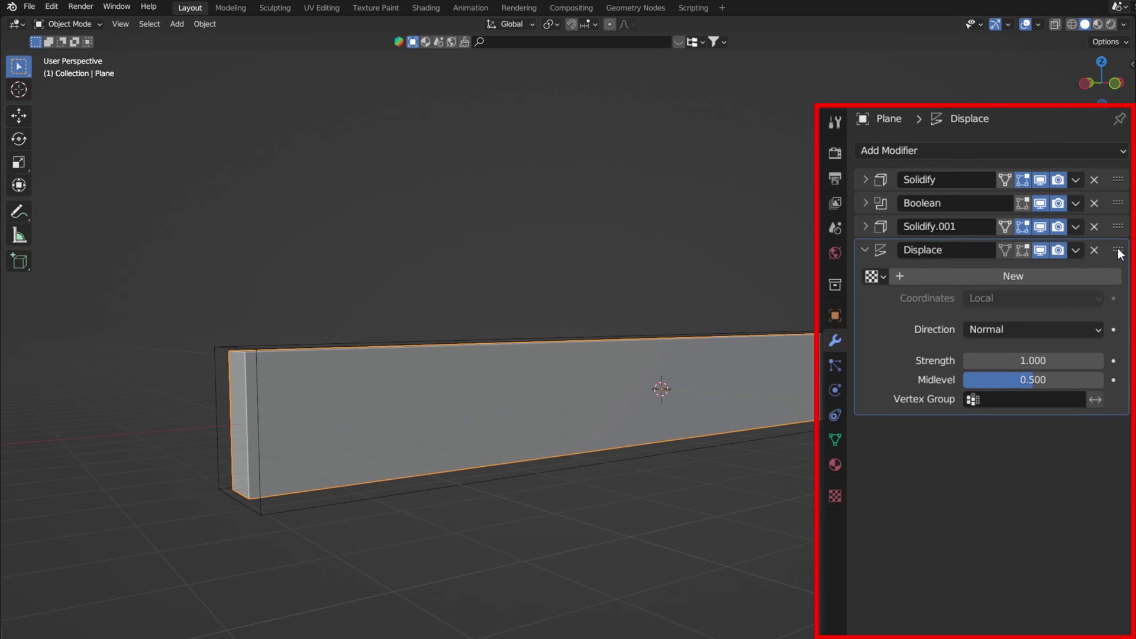
drag(1119, 249, 1121, 203)
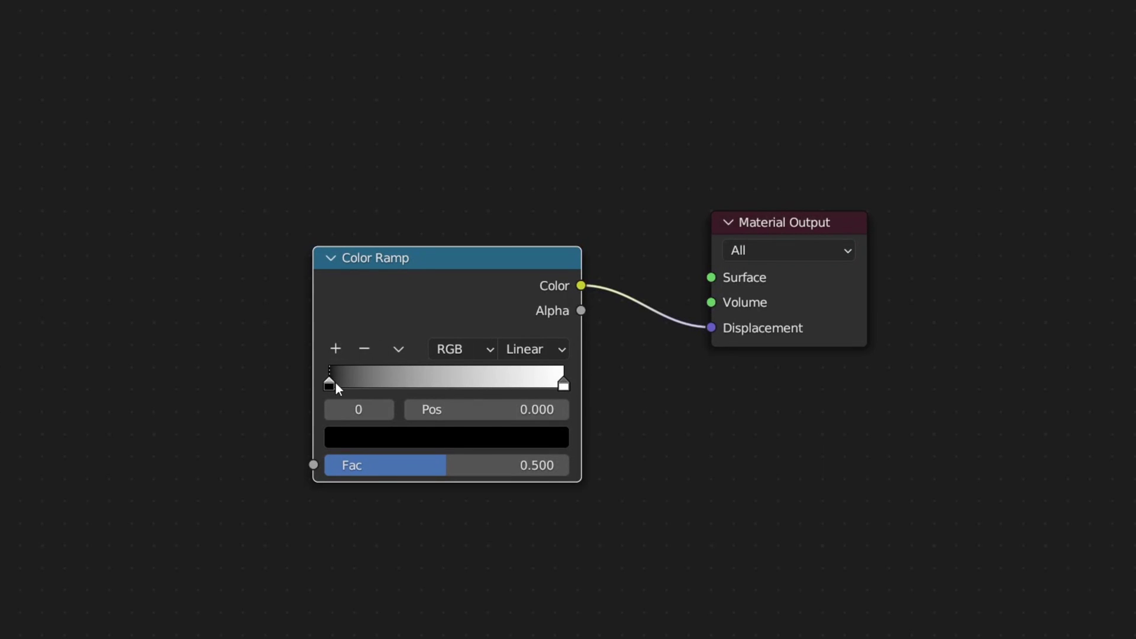
Set the ramp's black stop to 0.785, array Z offset to 1 m, and add displacement texture 'Texture'
drag(334, 383, 303, 399)
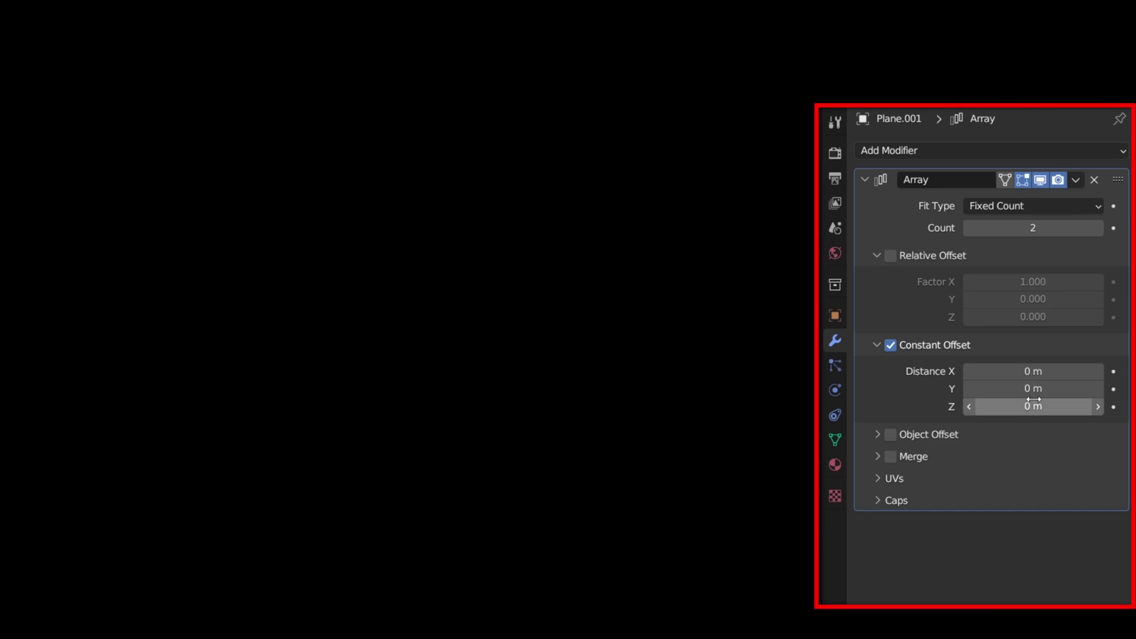
click(1036, 406)
text(1)
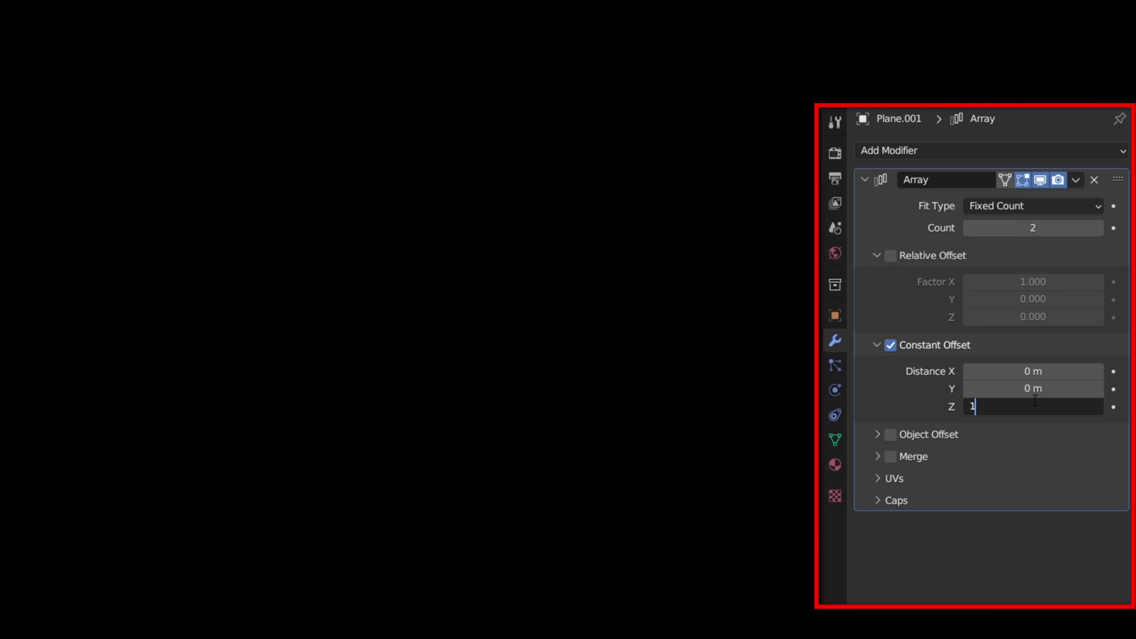
key(Return)
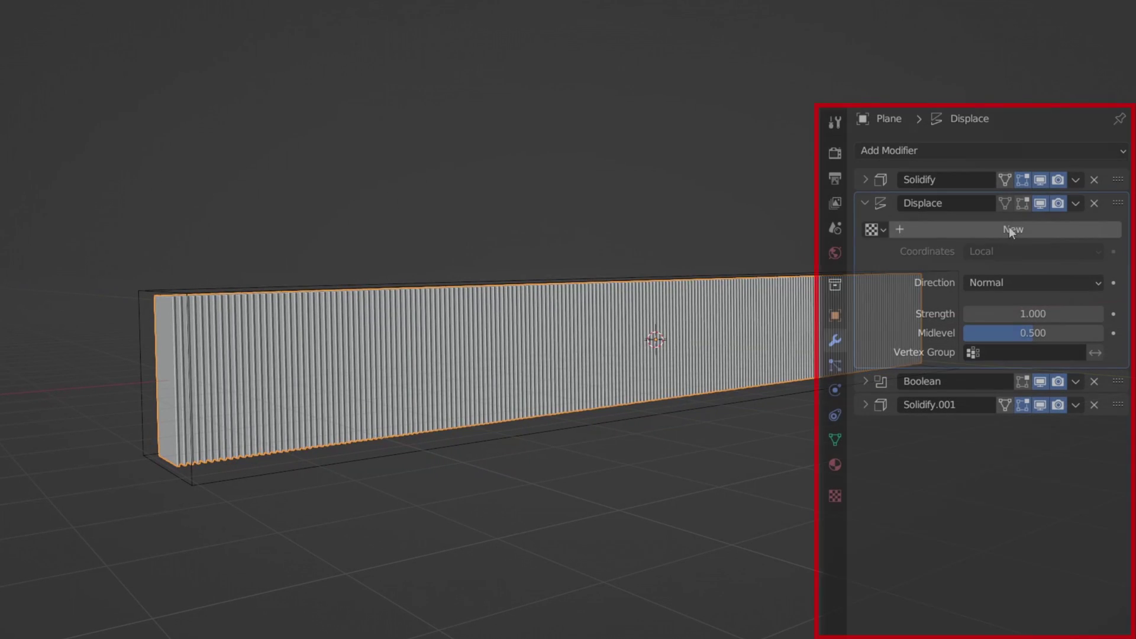
click(1011, 230)
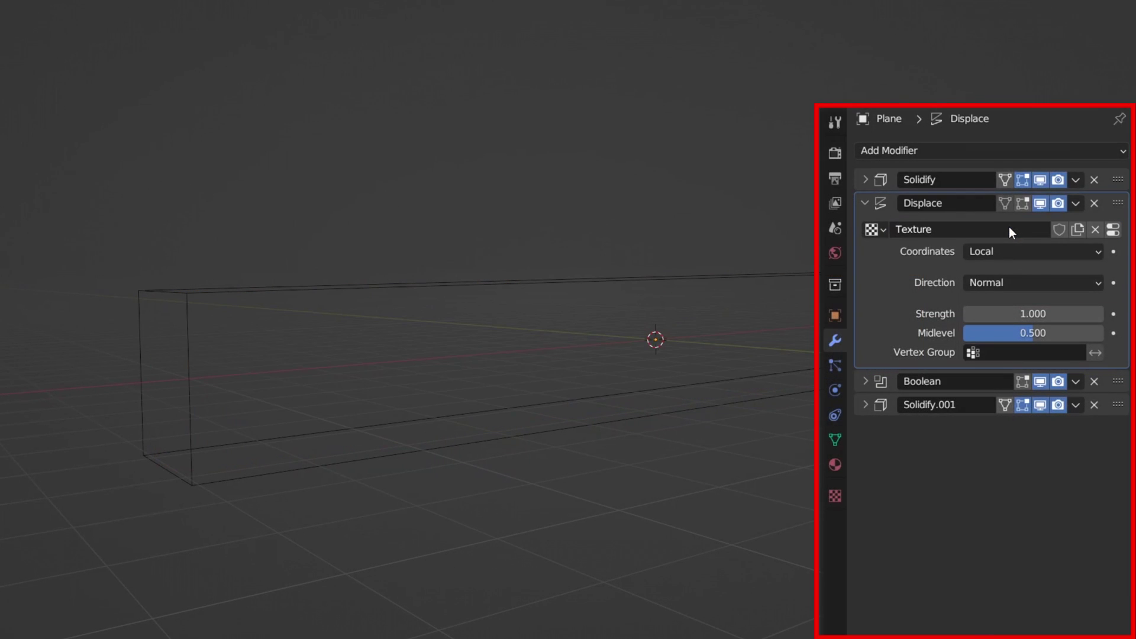
click(1113, 231)
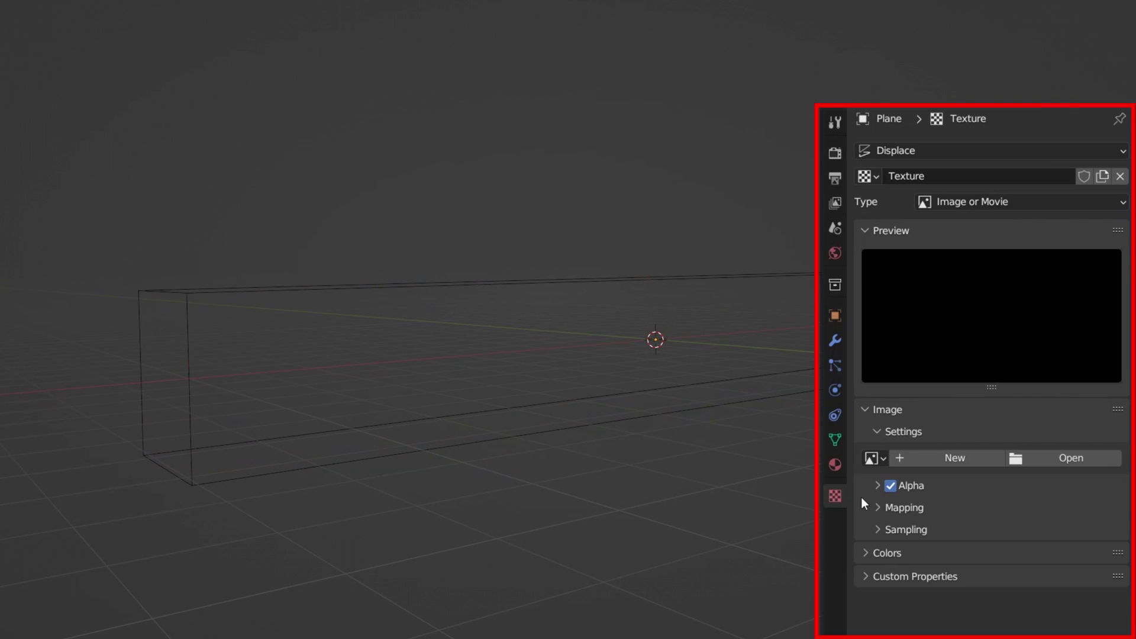
Cycle the displacement texture through Magic, Marble, Noise and Stucci, ending on a Wood Bands pattern
click(991, 202)
click(975, 318)
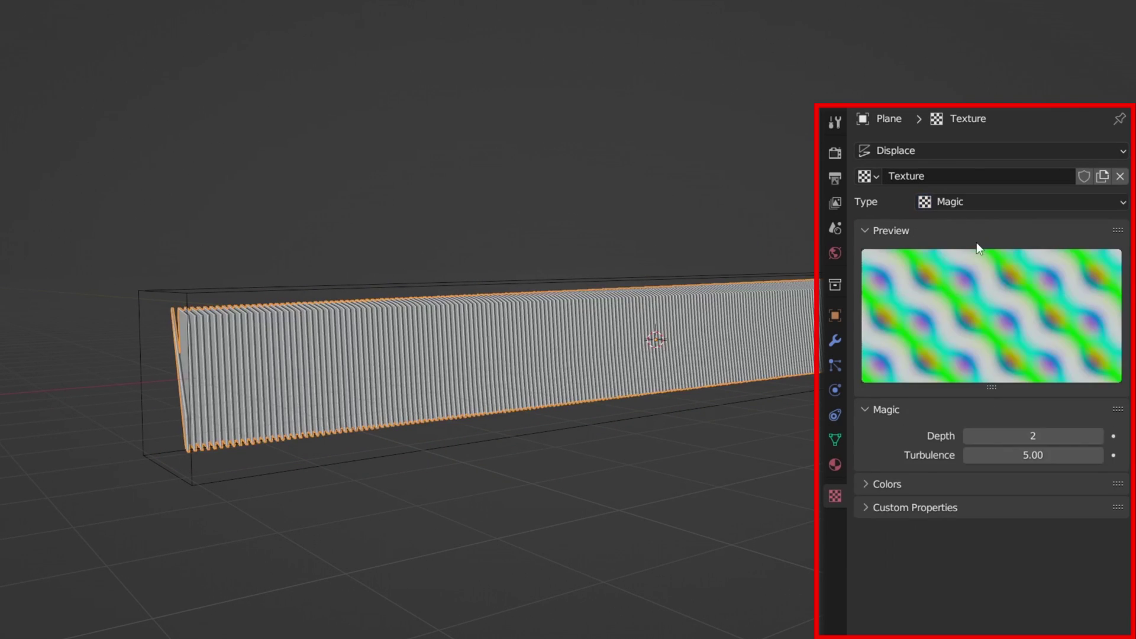
click(976, 202)
click(966, 337)
click(976, 202)
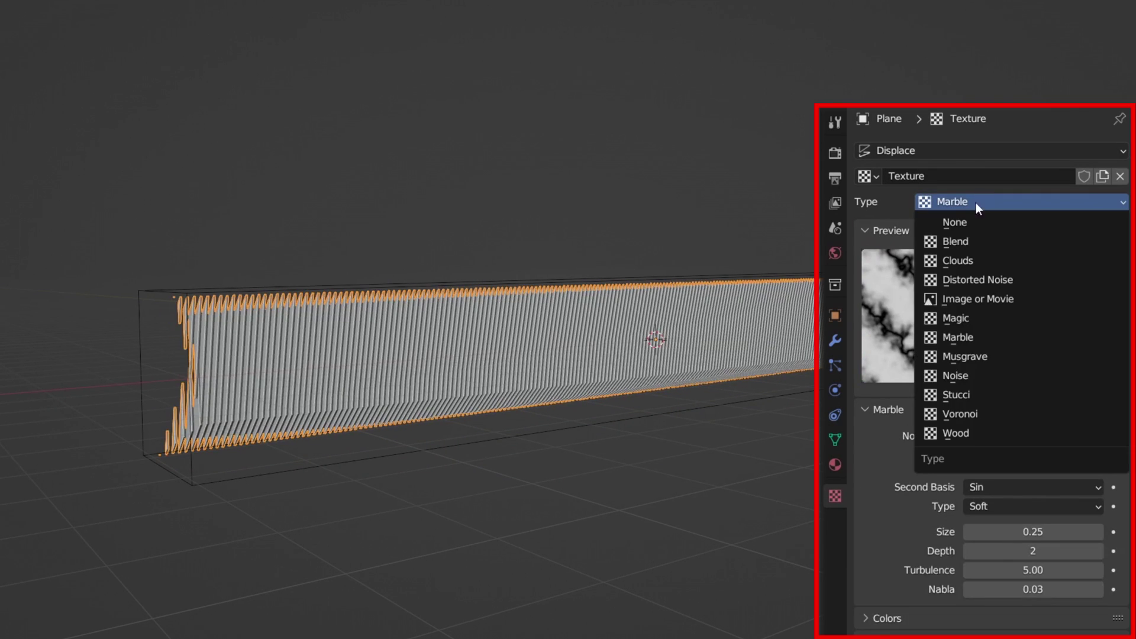
click(976, 374)
click(992, 202)
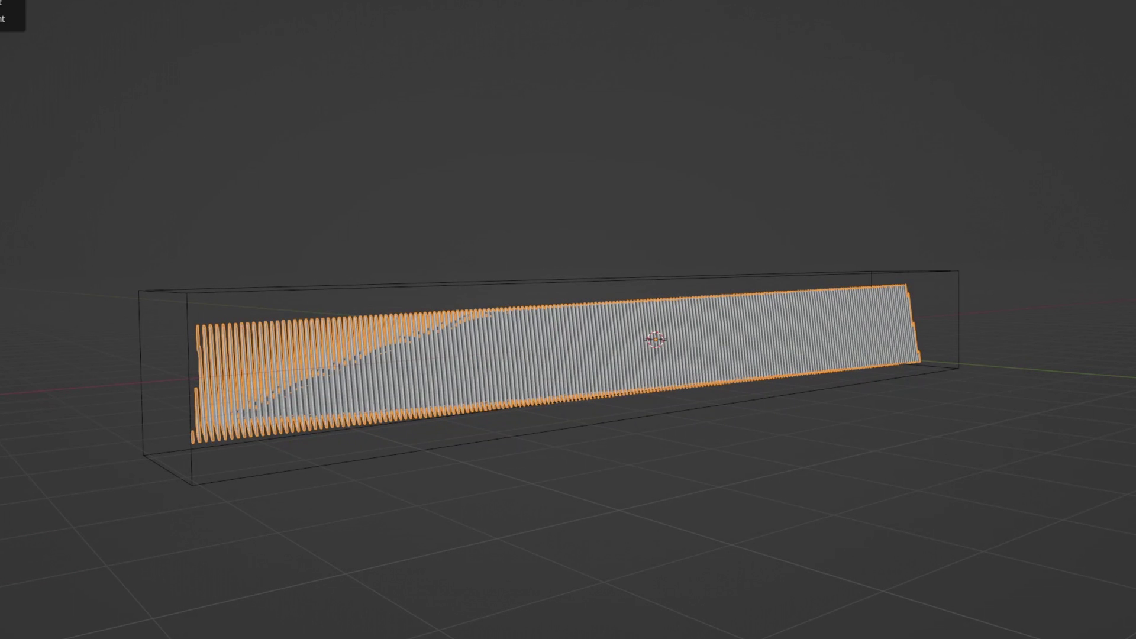
key(Tab)
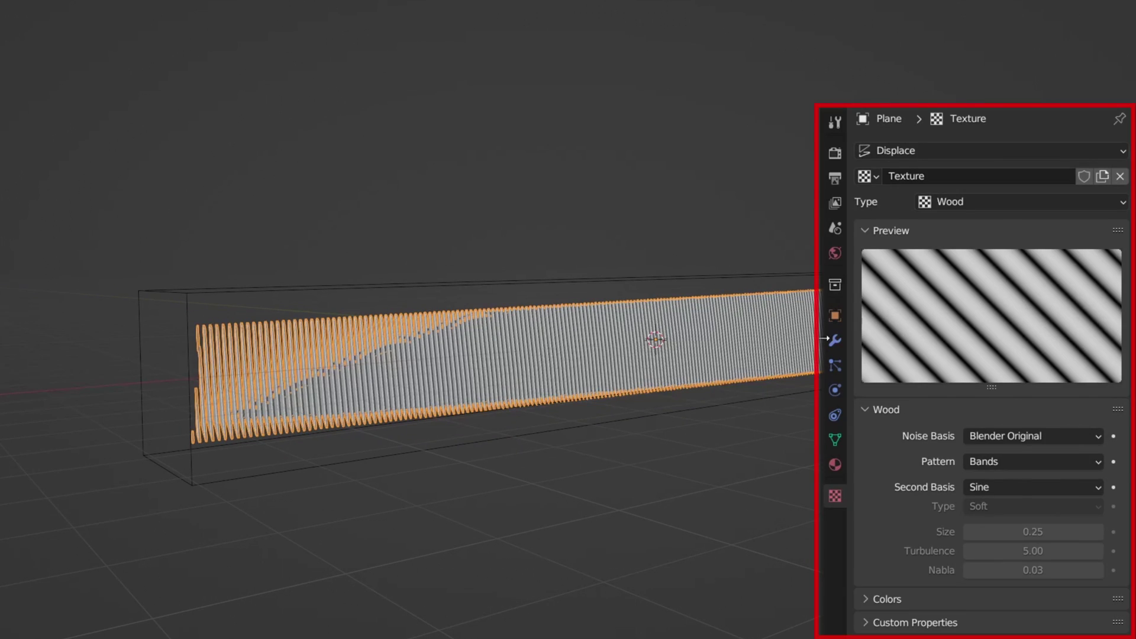
click(831, 339)
Add a Subdivision Surface modifier and move it directly below Solidify
click(867, 203)
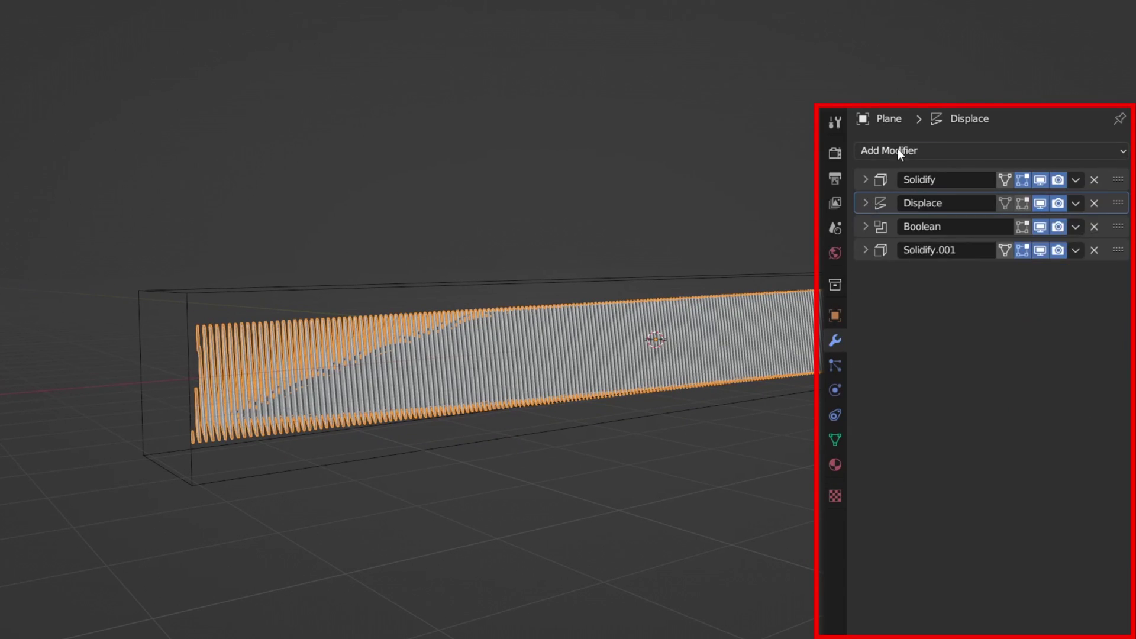
click(898, 149)
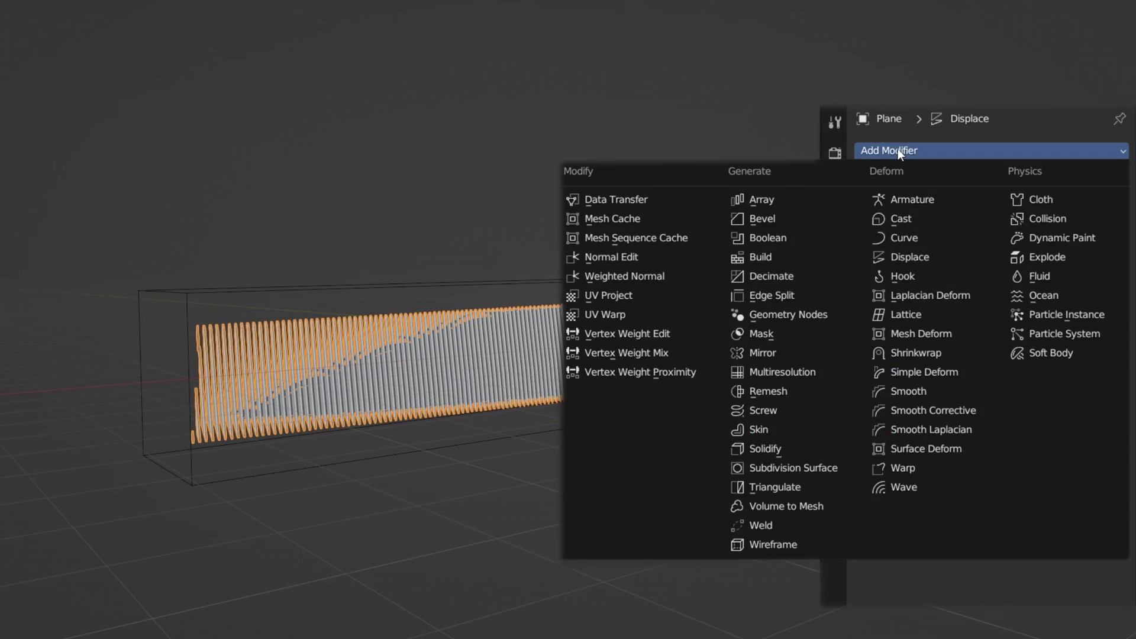
click(787, 469)
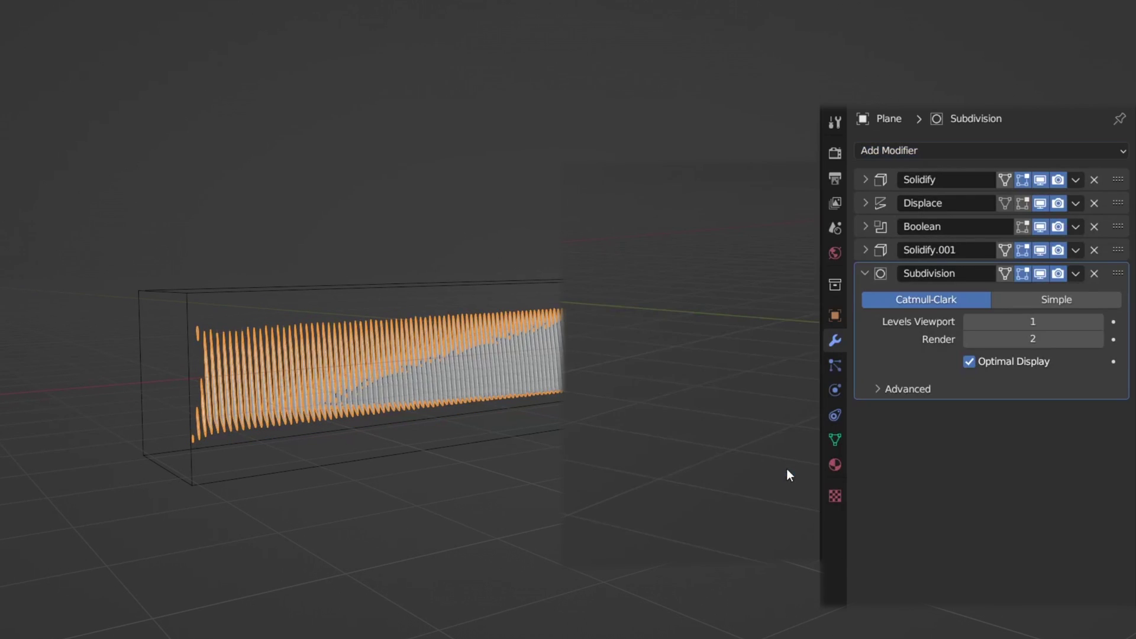
drag(1117, 276, 1118, 197)
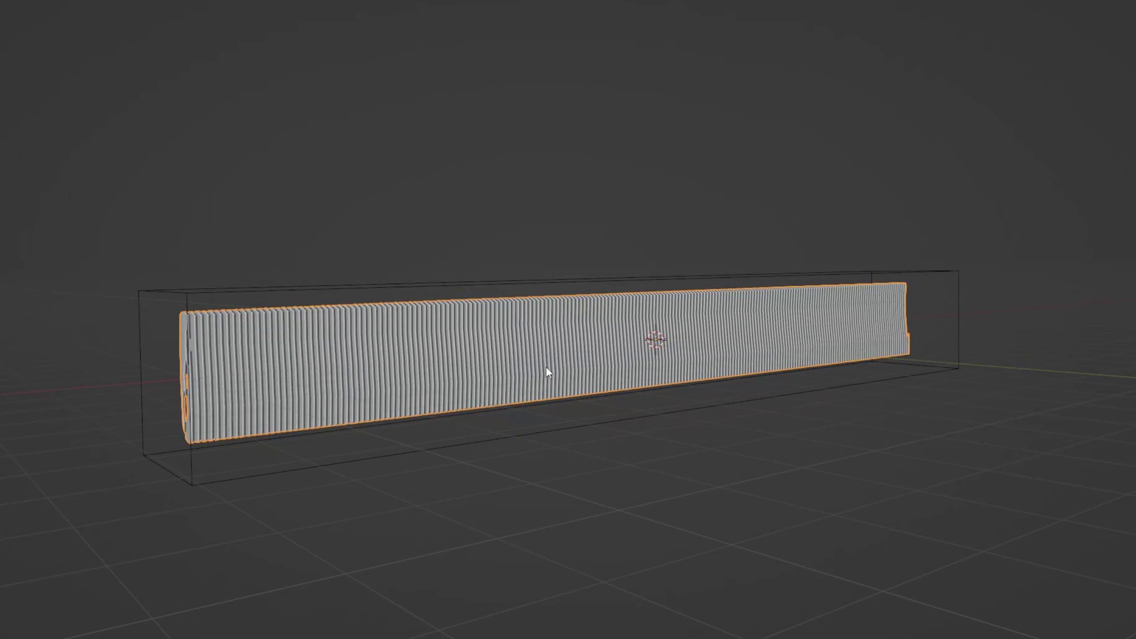
In Edit Mode, add a row of loop cuts across the wall face
key(Tab)
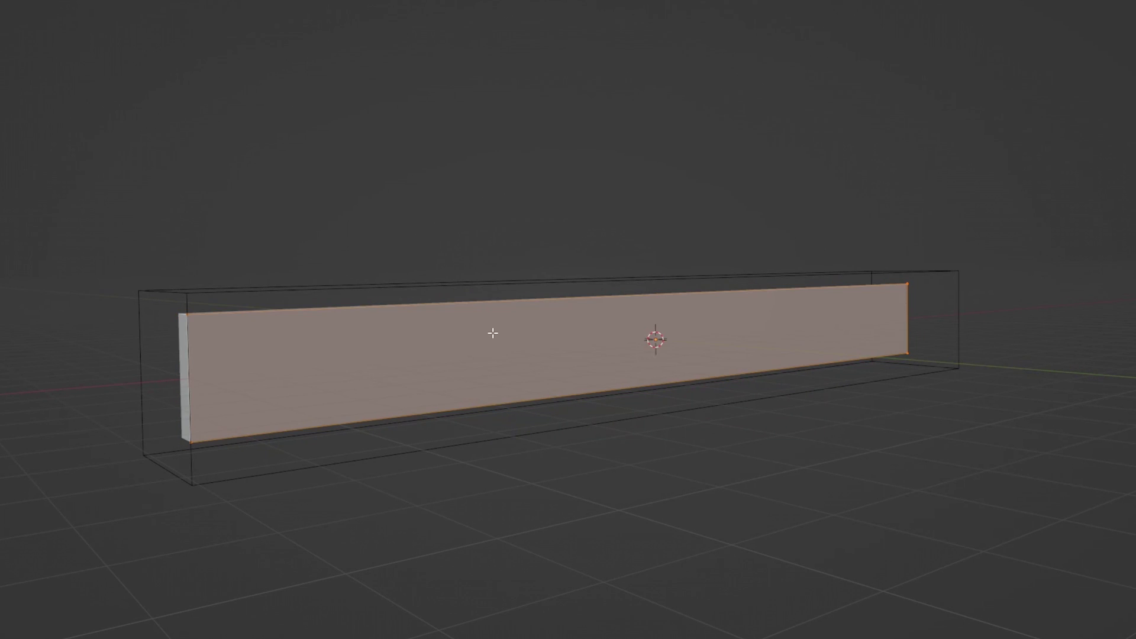
key(ctrl+r)
scroll(508, 321, up, 8)
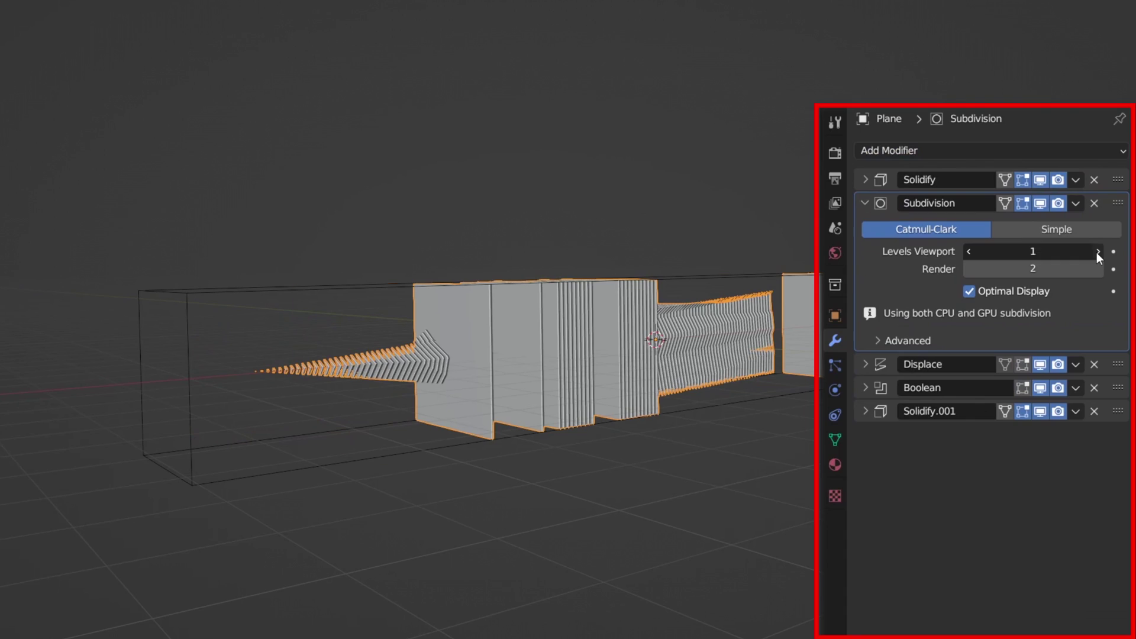
Raise viewport subdivision to level 2 and lower Displace strength to 0.100
click(1097, 252)
click(865, 342)
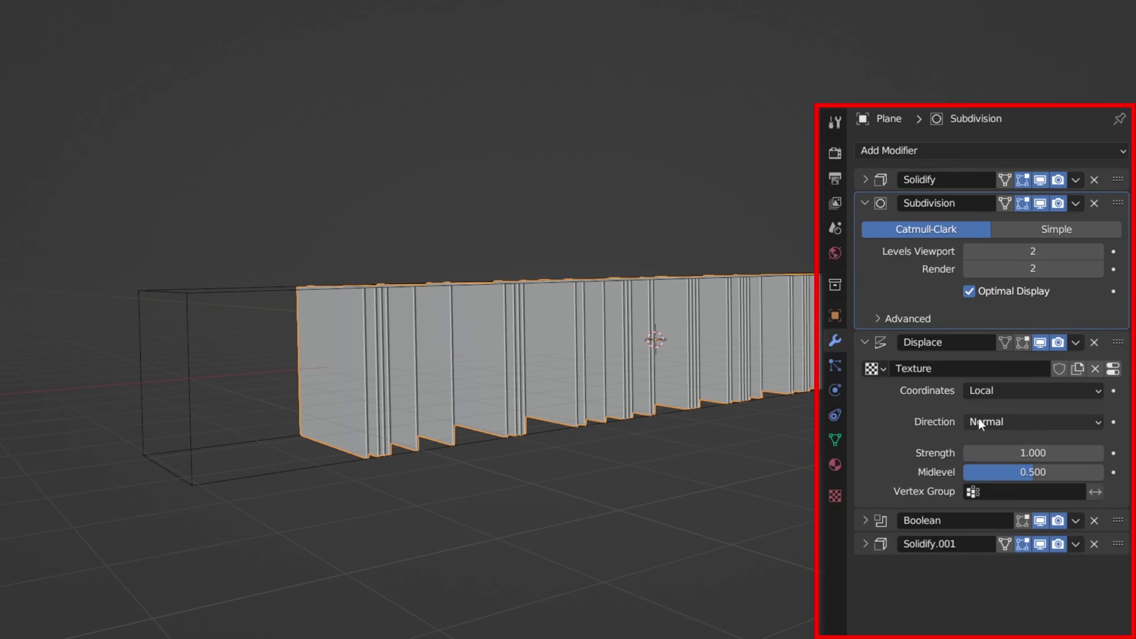
double_click(1015, 454)
text(.1)
key(Return)
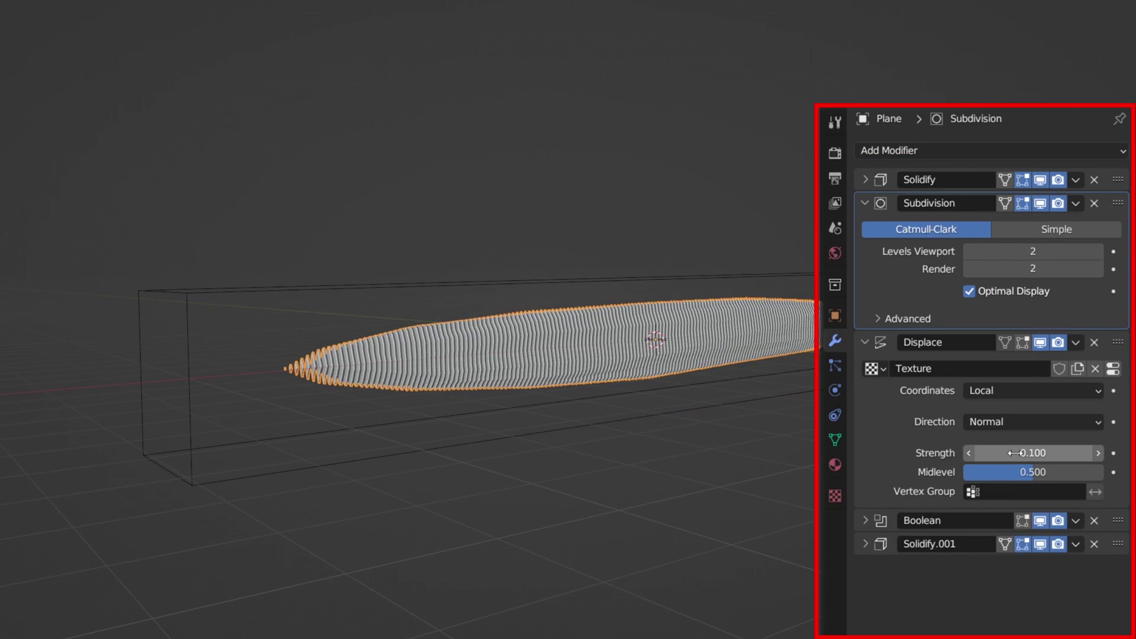
Switch subdivision to Simple at viewport level 3
click(1065, 227)
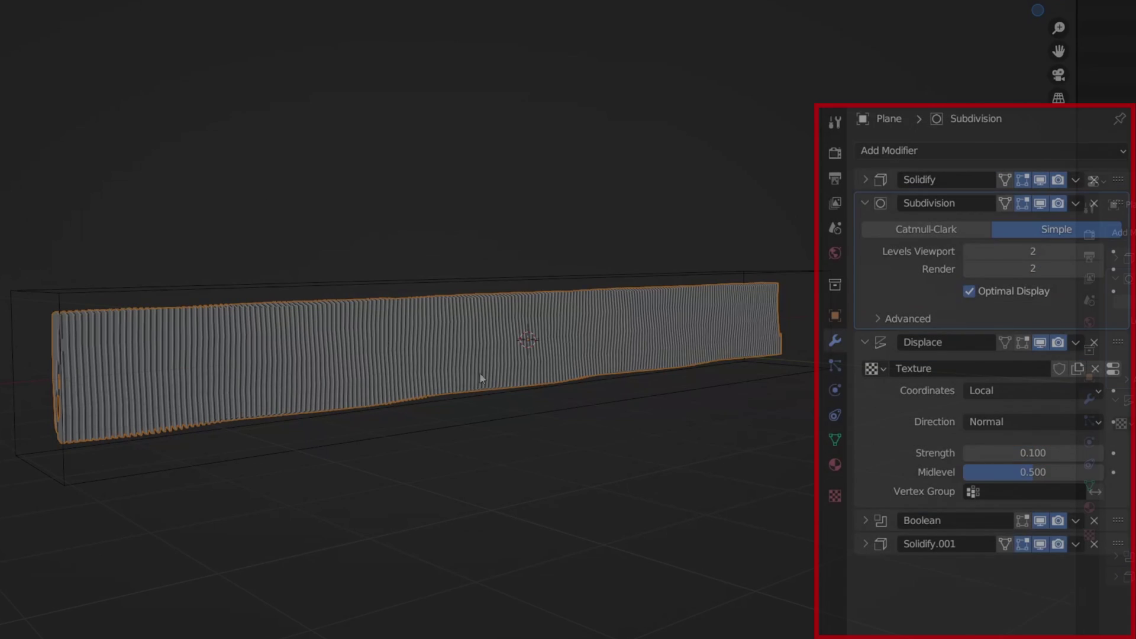
click(1099, 252)
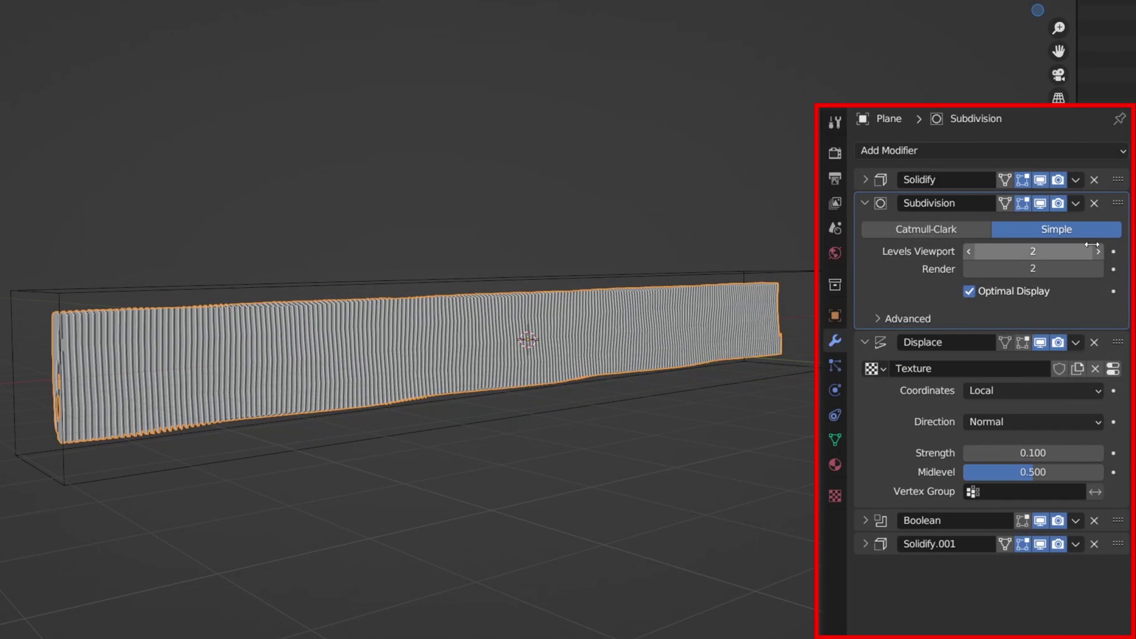
click(1098, 252)
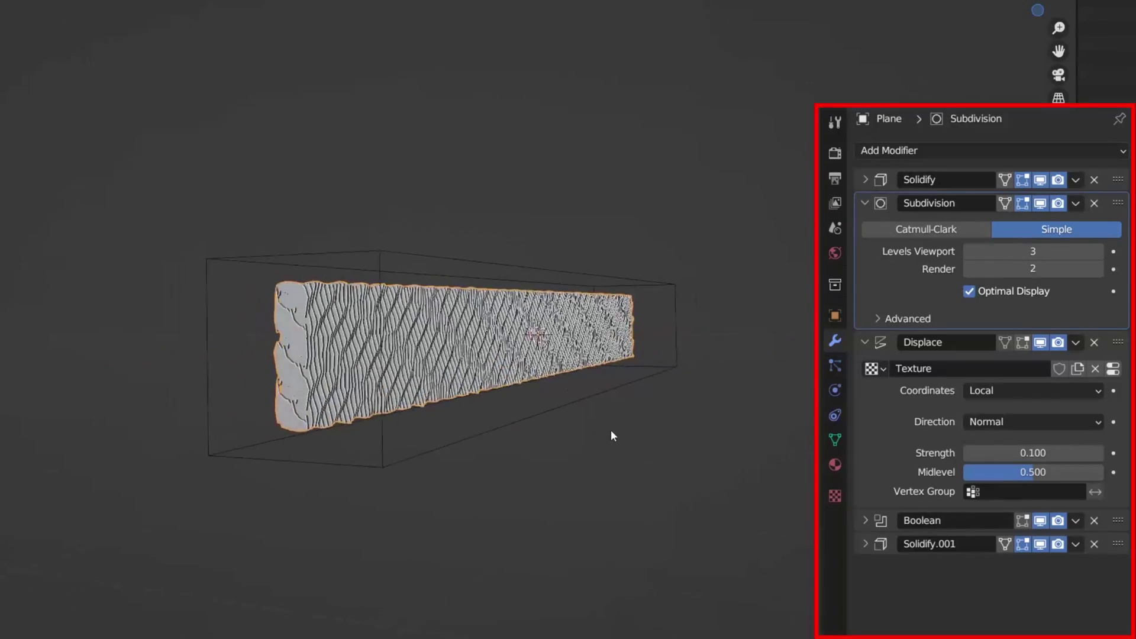
middle_drag(610, 437, 573, 438)
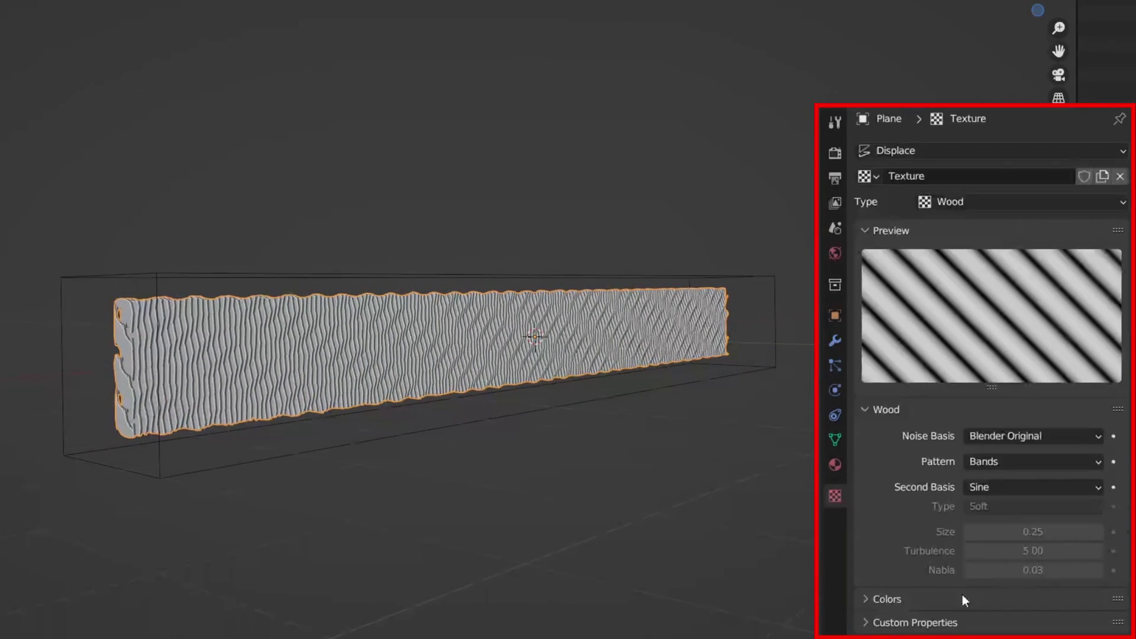
Switch the displacement texture to Clouds with size 2.00
click(954, 208)
click(954, 260)
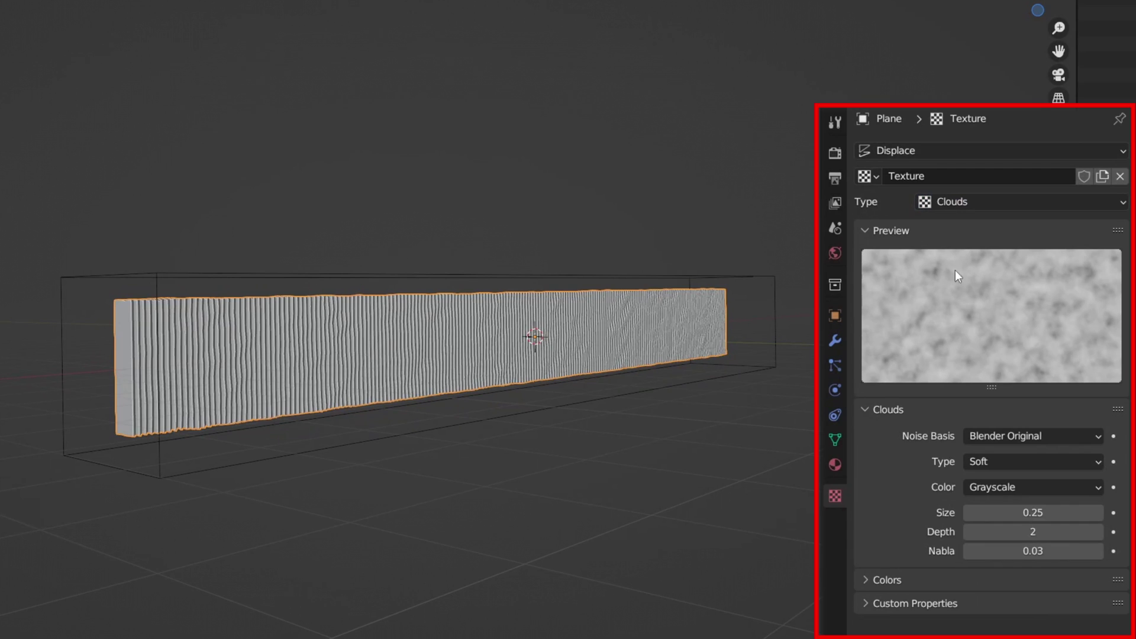
drag(1006, 512, 1094, 512)
Try Magic, Musgrave and Stucci textures, finishing on Voronoi
click(953, 201)
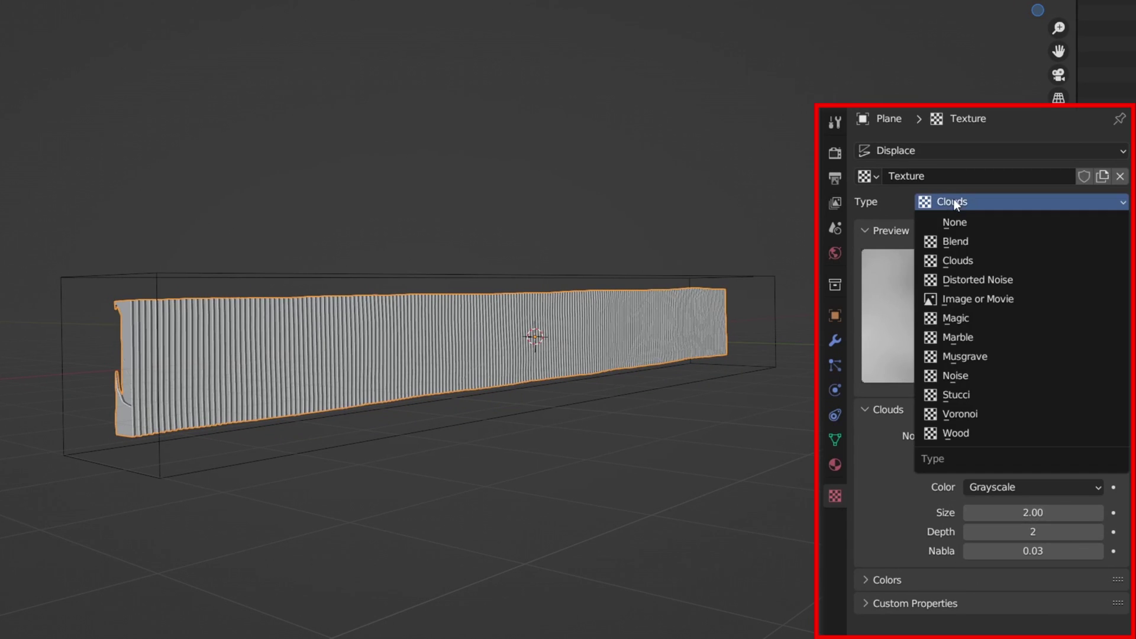
click(970, 318)
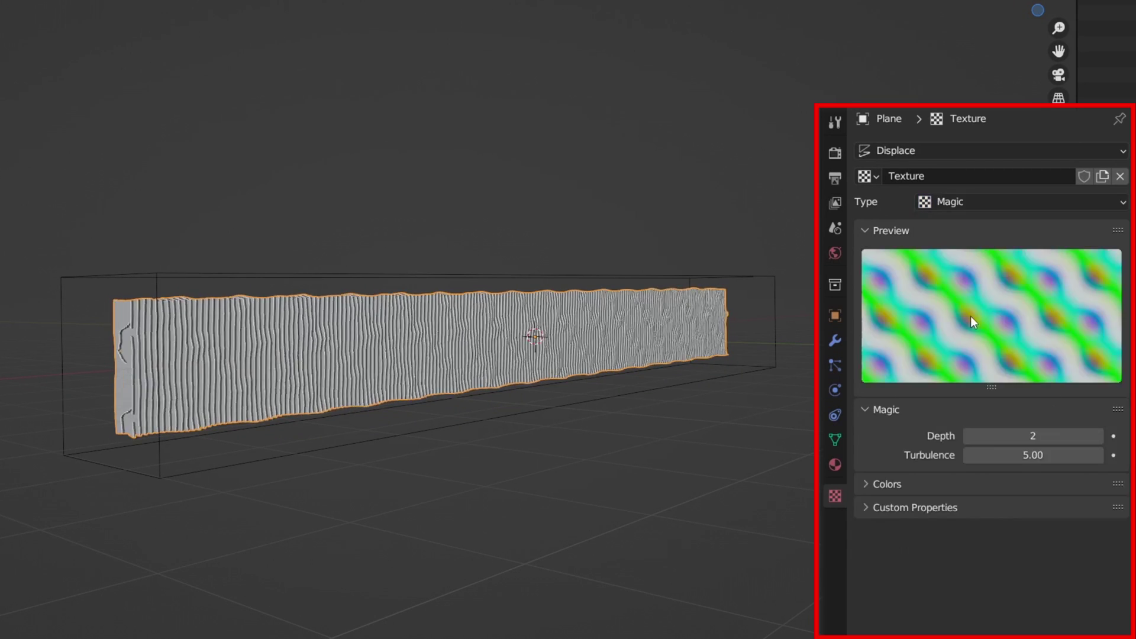
click(978, 202)
click(963, 356)
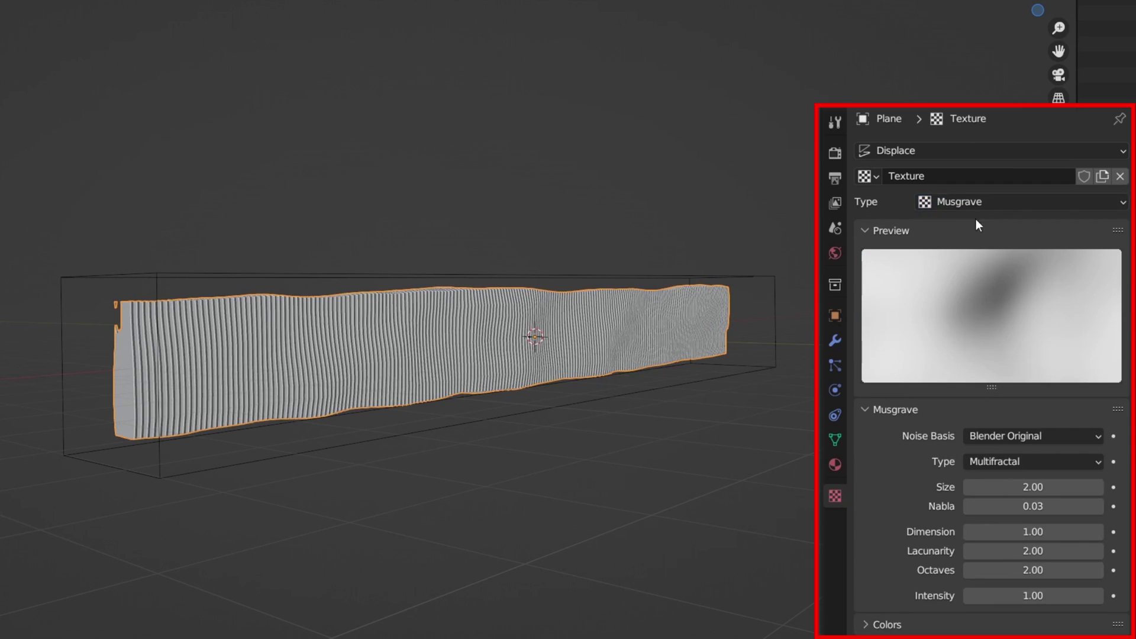
click(976, 204)
click(978, 395)
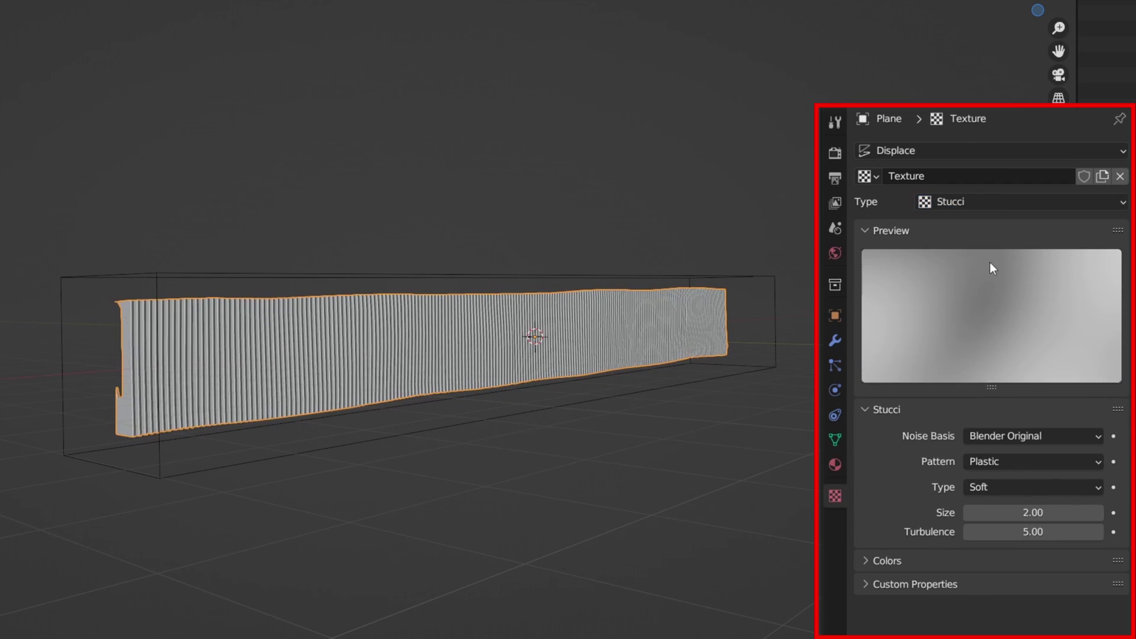
click(986, 201)
click(987, 415)
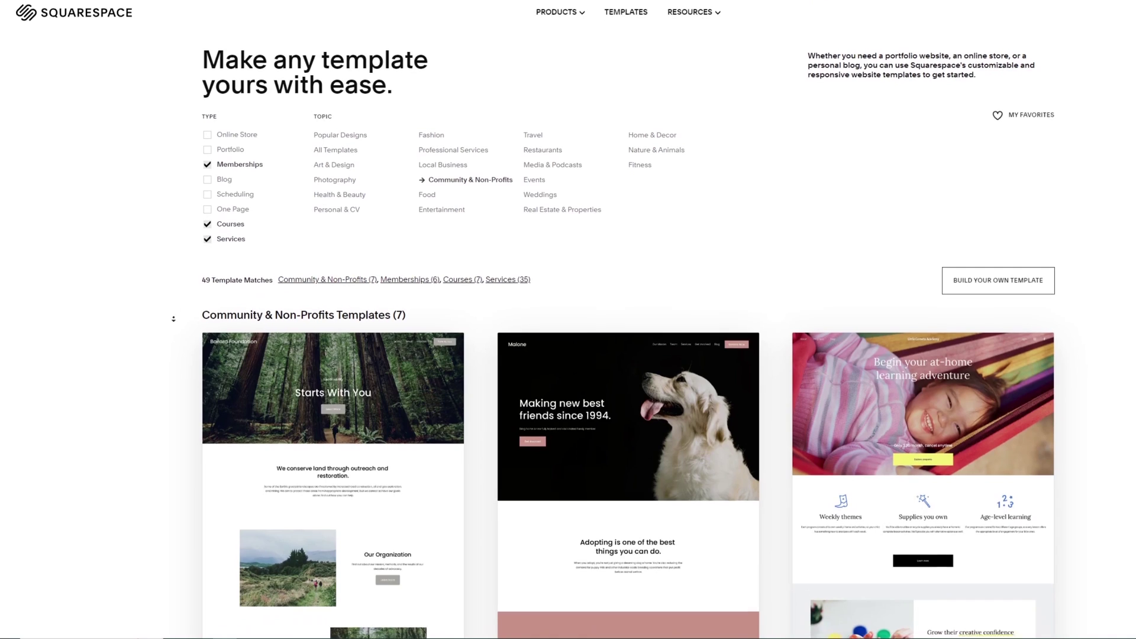
Add an image block near the bowl and fill it with the cup photo
scroll(174, 319, down, 10)
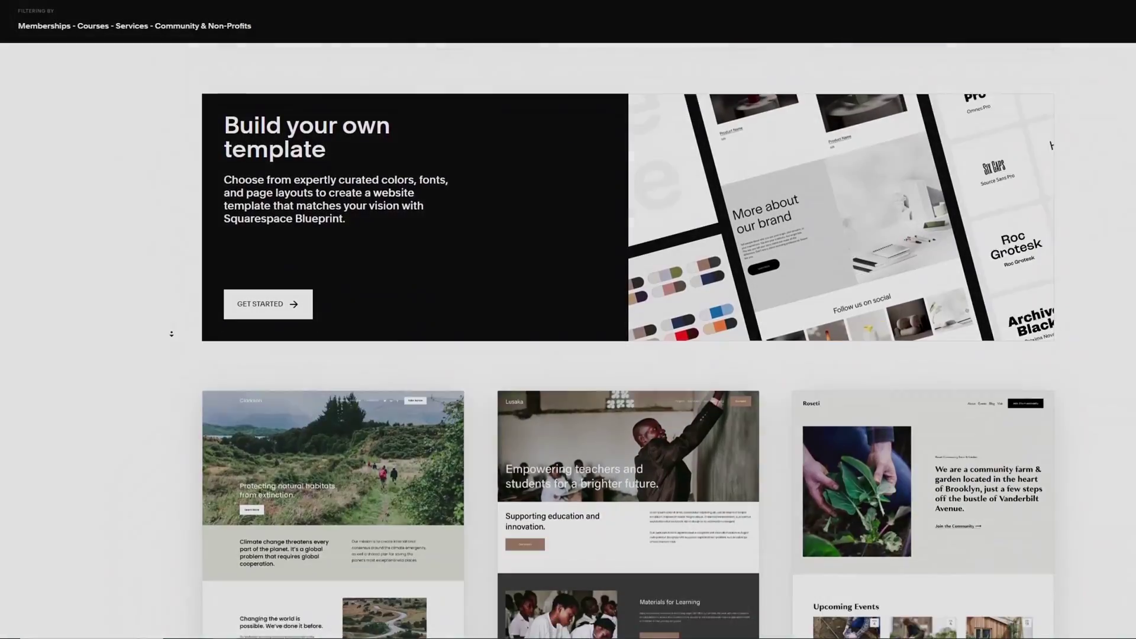
scroll(172, 334, down, 3)
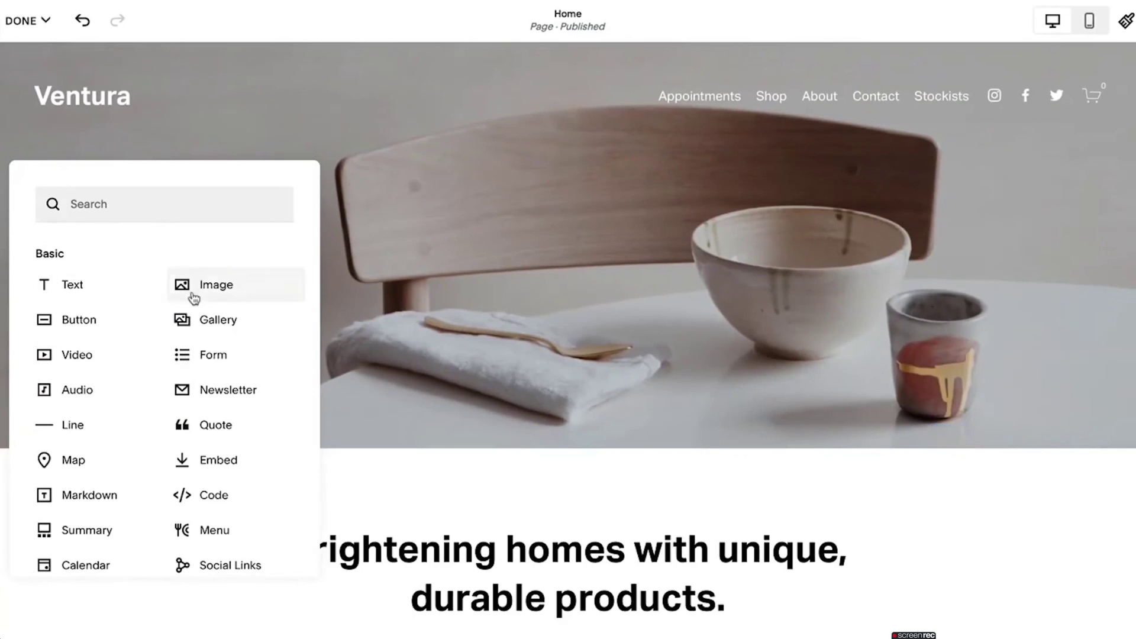
drag(194, 298, 744, 219)
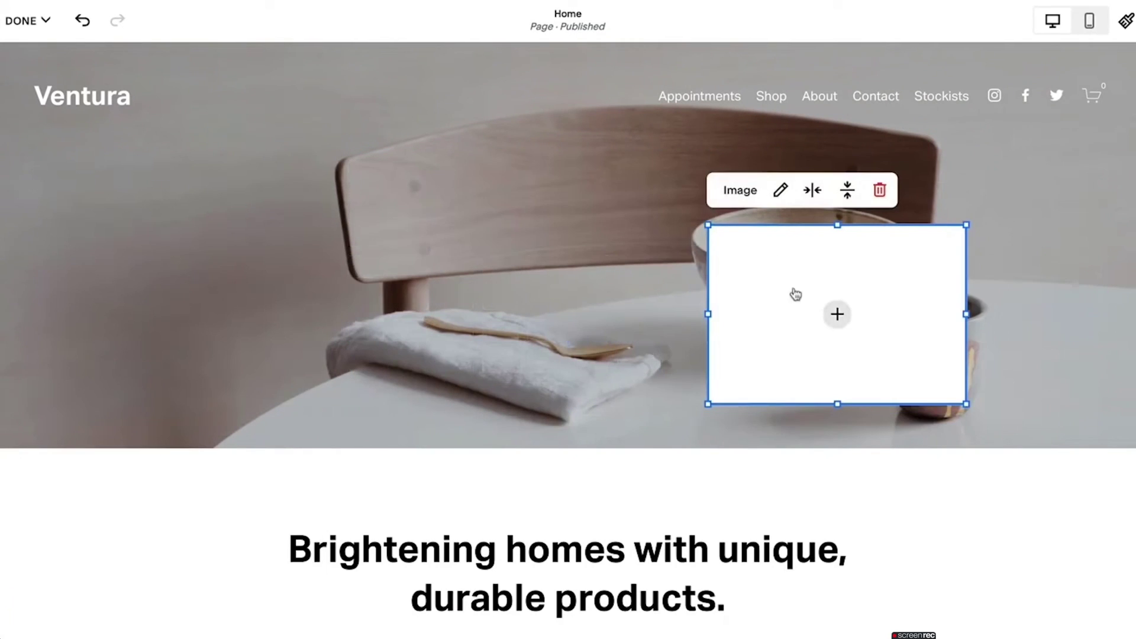
click(796, 295)
click(818, 310)
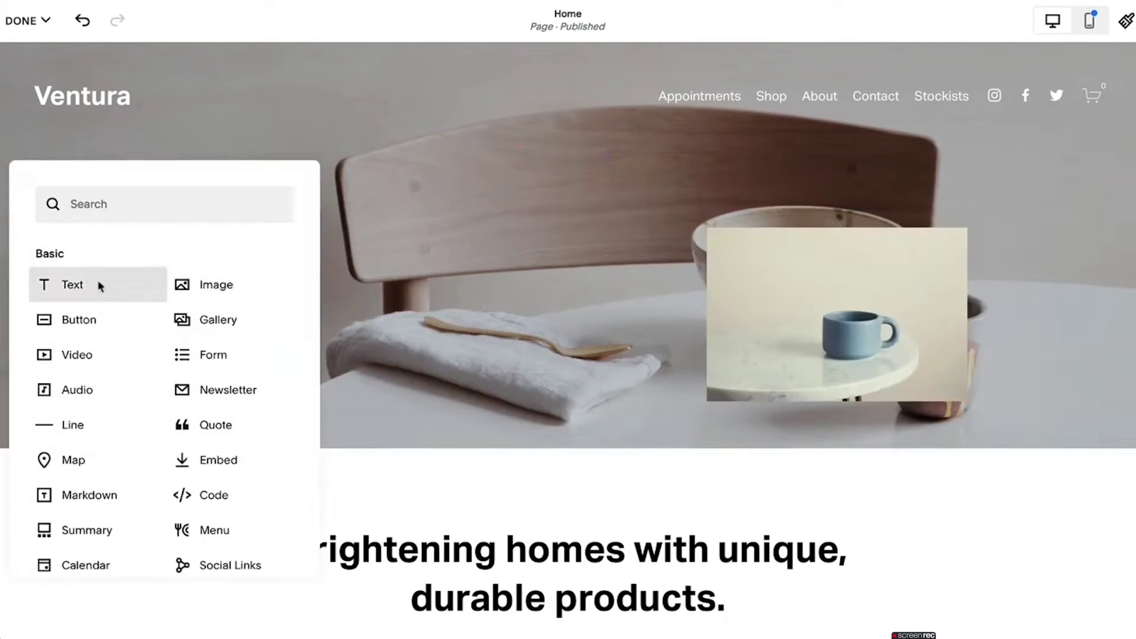
Add a black Heading 2 text block reading 'Ceramics with a story' on the hero
drag(98, 279, 446, 276)
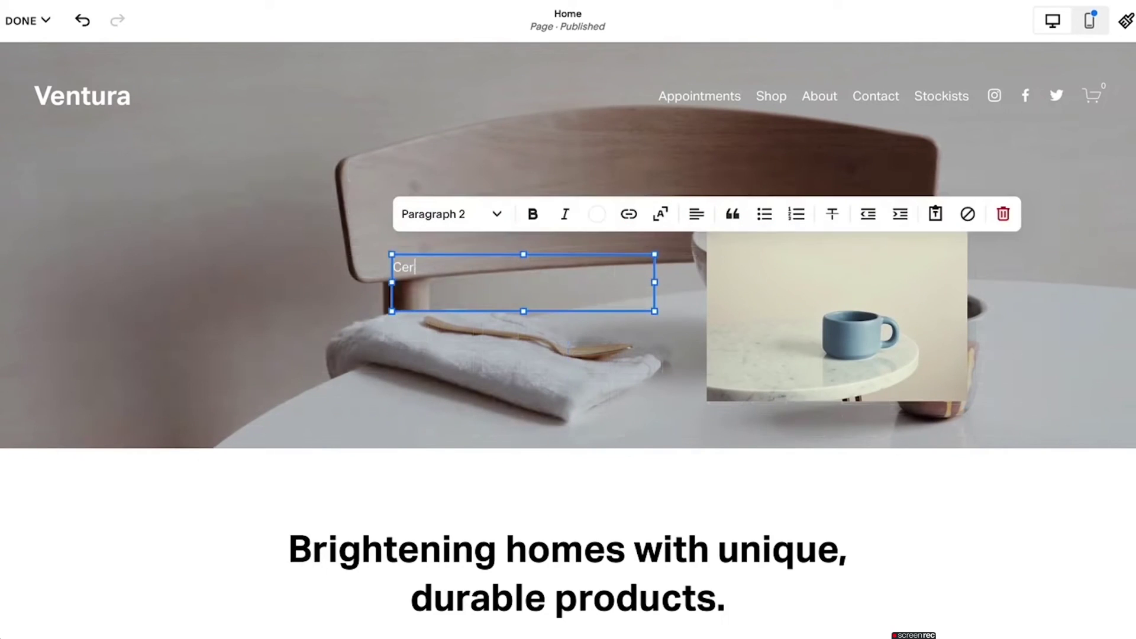
text(Ceramics with a story)
key(ctrl+a)
click(456, 213)
click(457, 289)
click(597, 214)
click(679, 303)
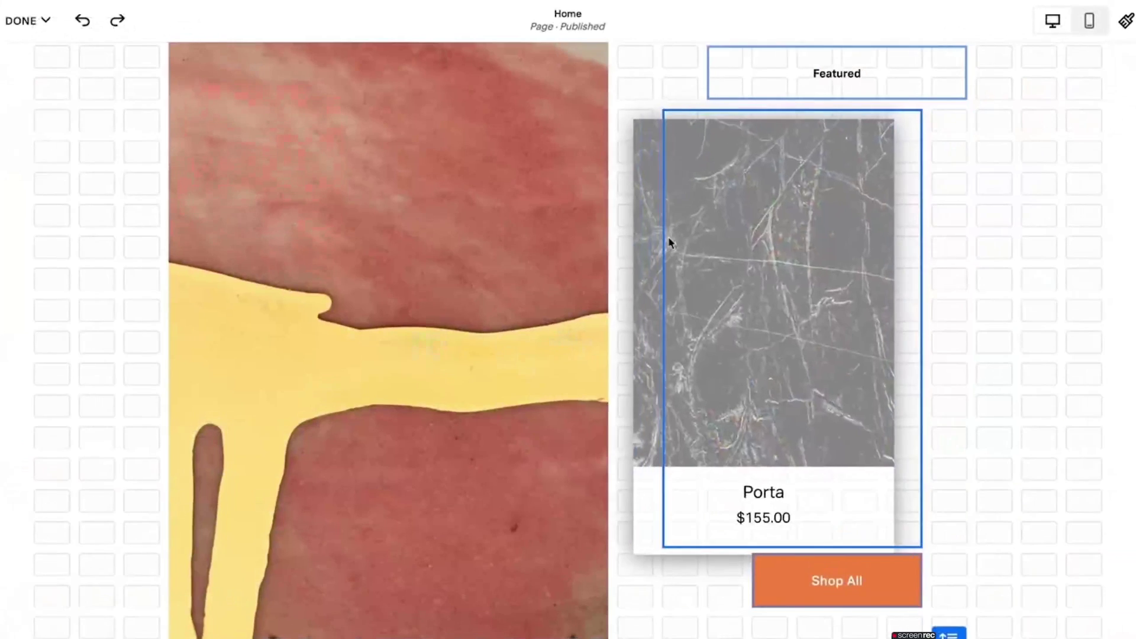
Move the Porta product card and the Shop All button onto the photo
drag(672, 244, 460, 230)
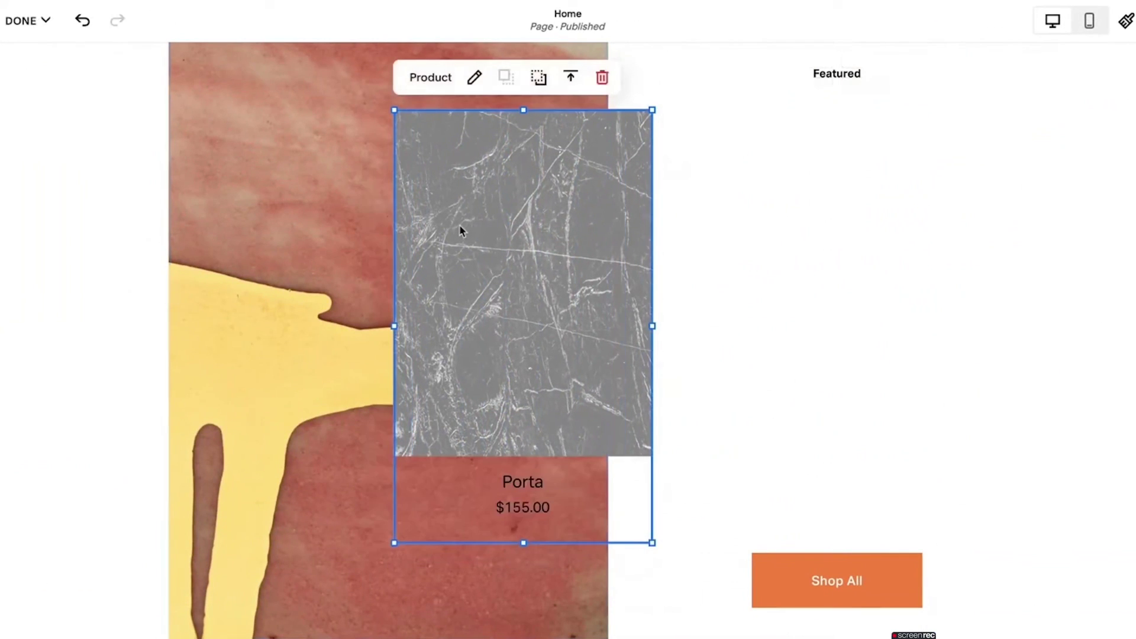
click(539, 78)
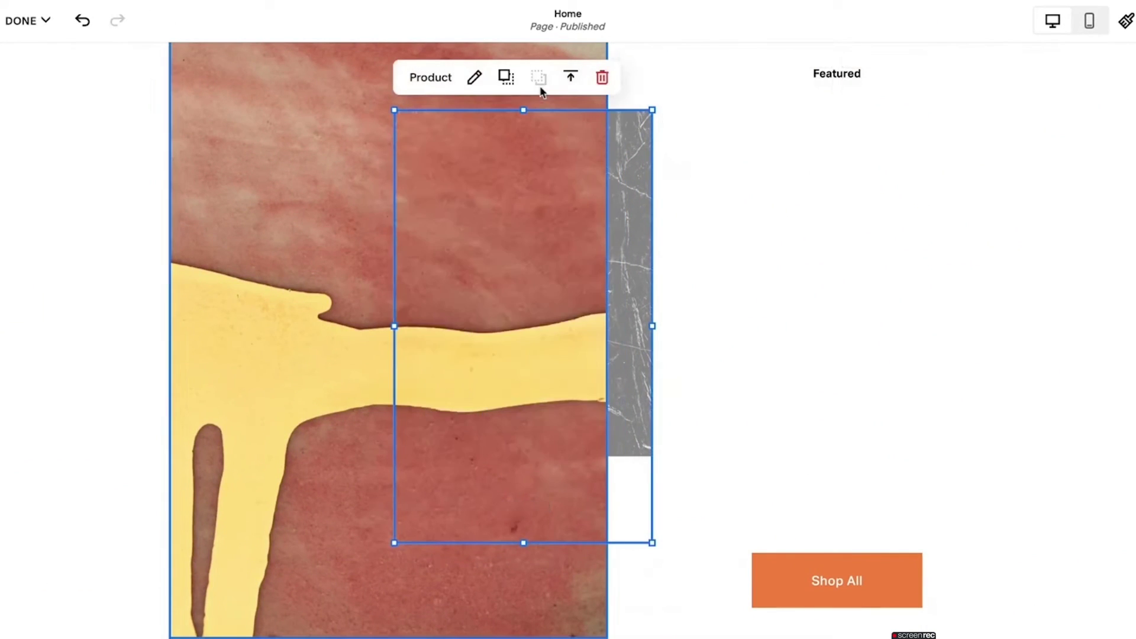
click(508, 82)
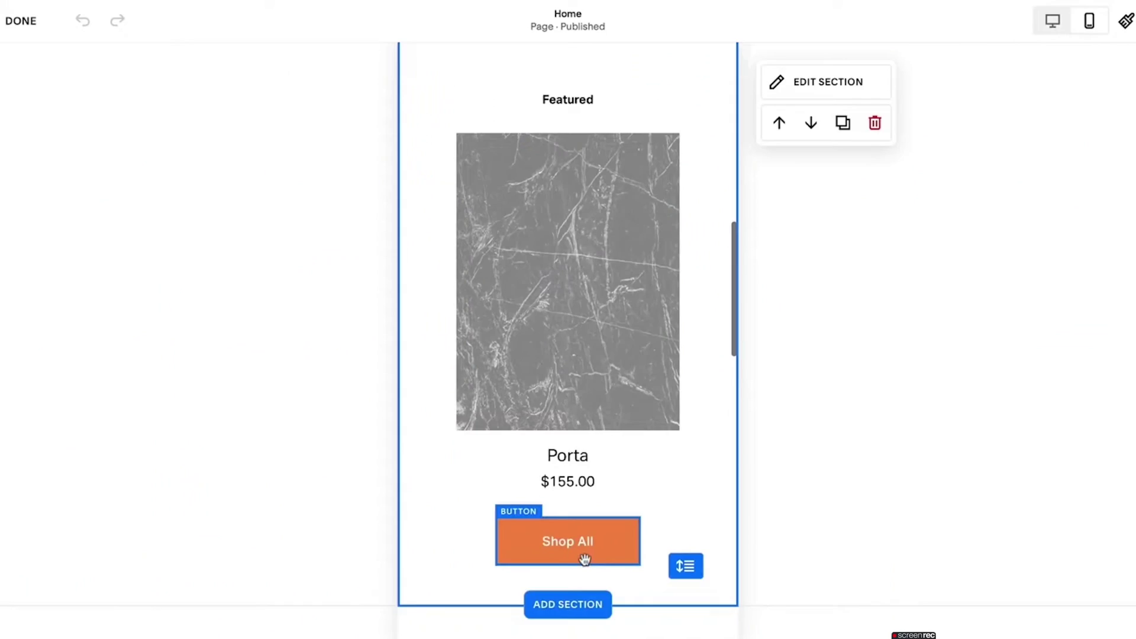
drag(585, 560, 665, 351)
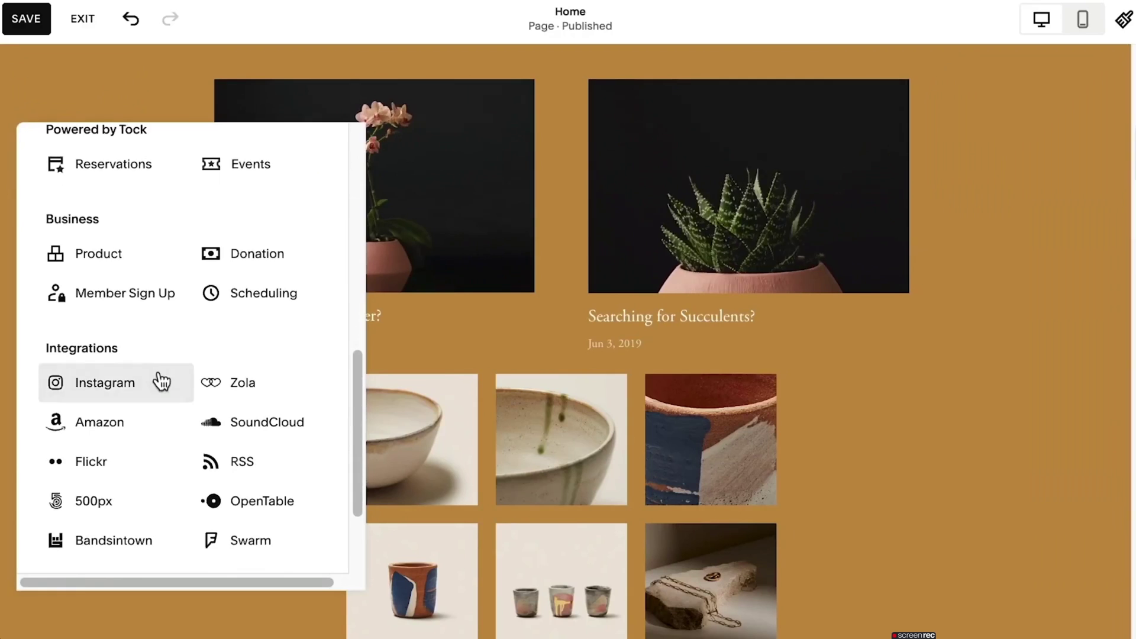
Add an Instagram block below the photo grid and widen the gallery
click(160, 380)
scroll(155, 376, down, 5)
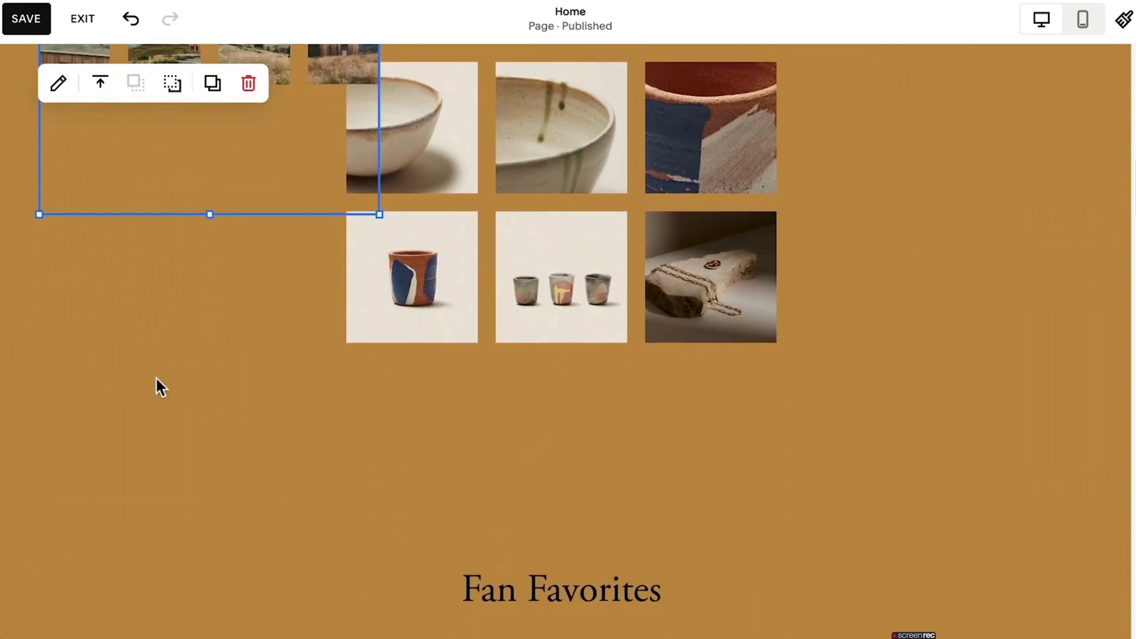
drag(170, 163, 456, 634)
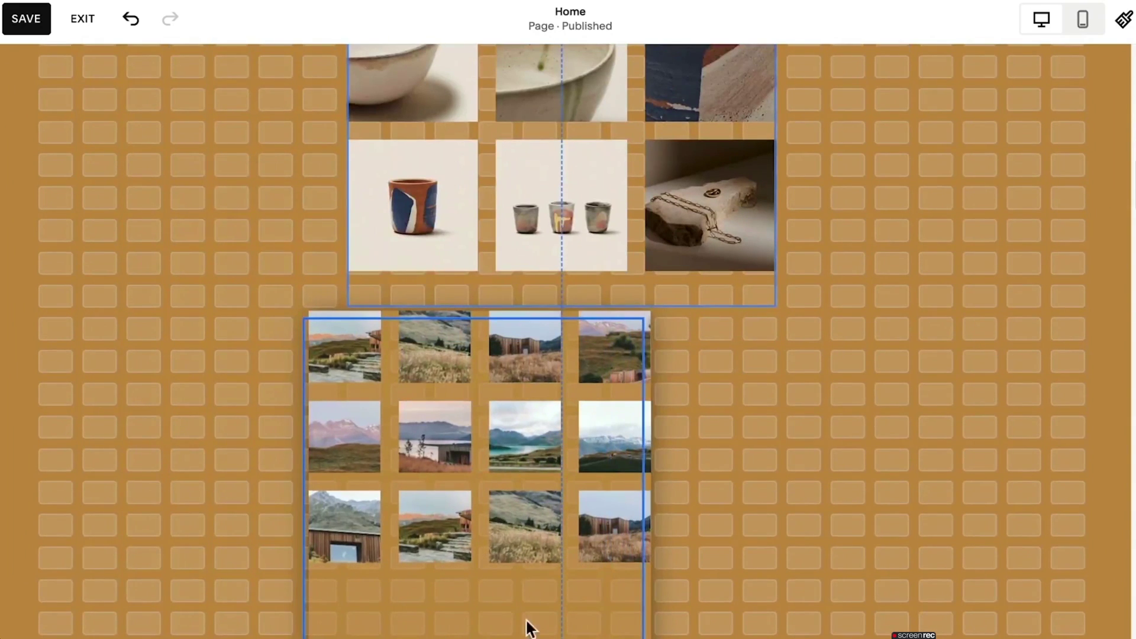
drag(528, 628, 555, 537)
drag(642, 508, 835, 634)
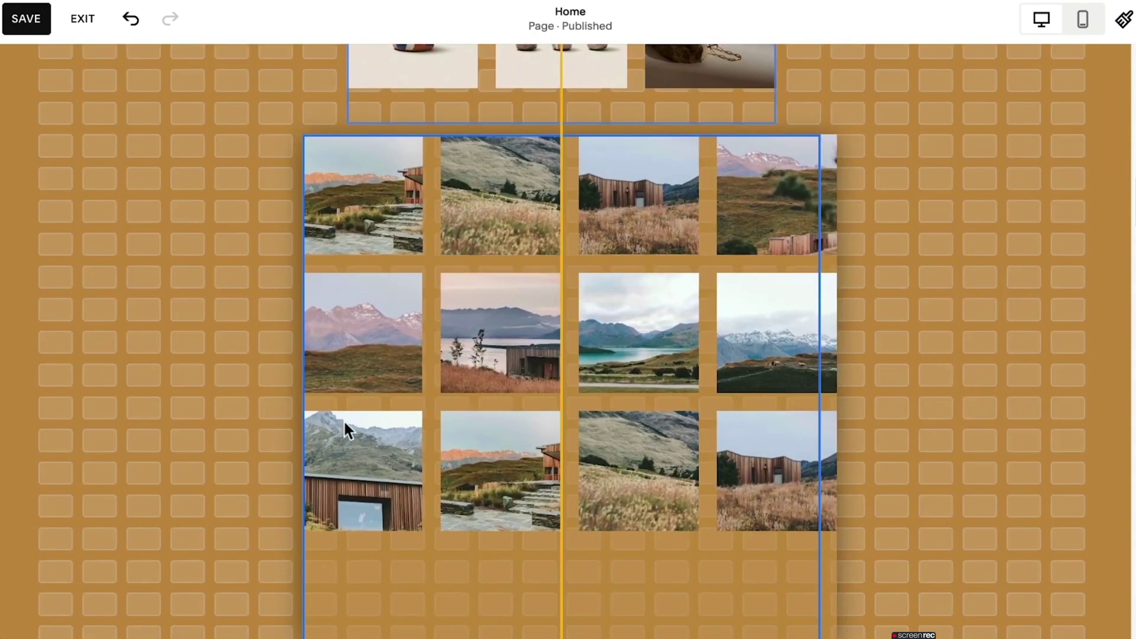
drag(345, 423, 344, 424)
drag(298, 135, 173, 134)
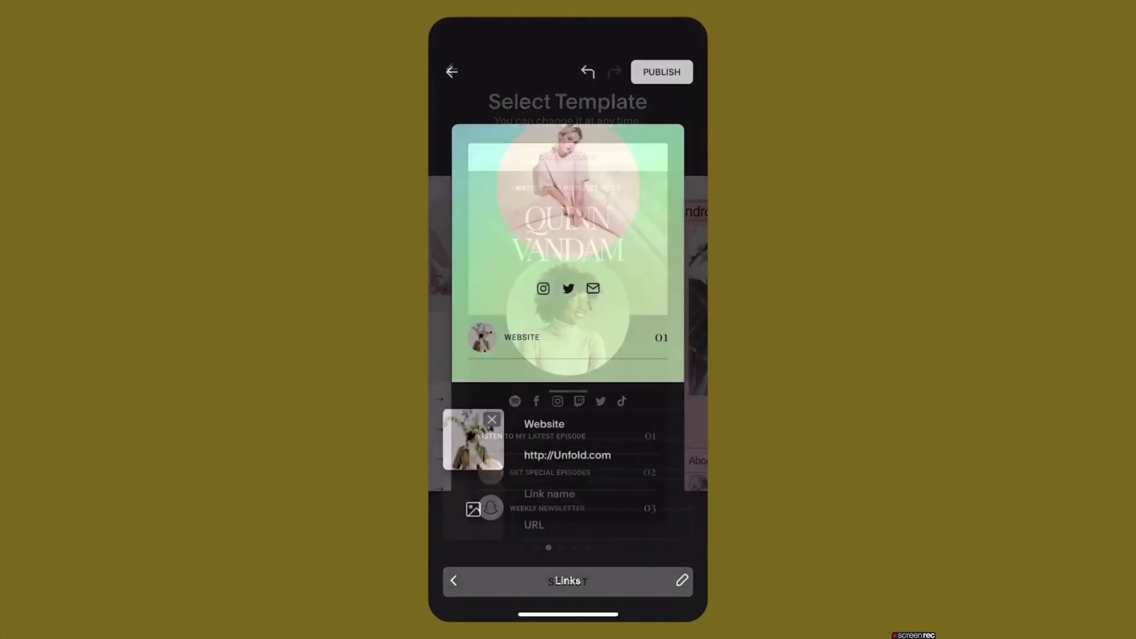
Start connecting a new social account in the Connected Accounts settings
scroll(142, 477, down, 1)
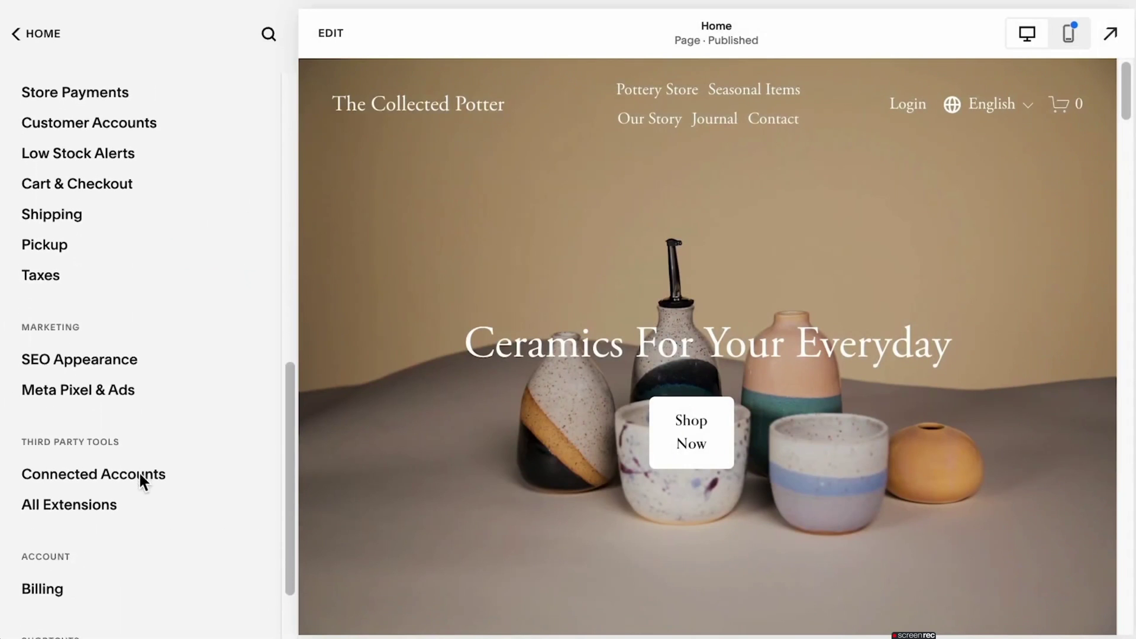
click(176, 480)
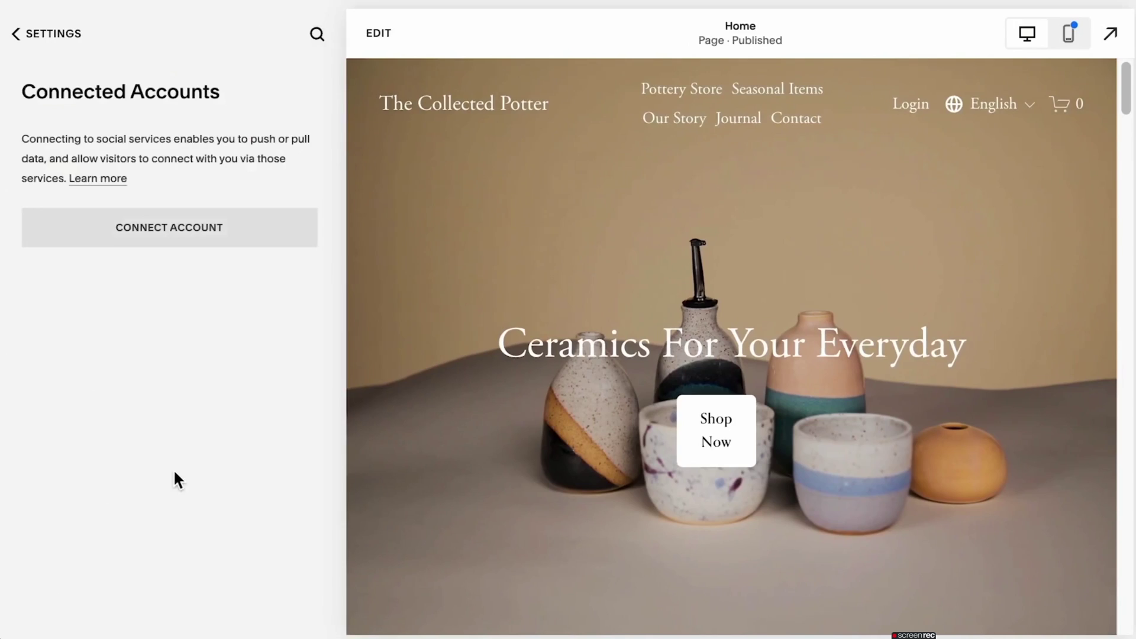
click(265, 236)
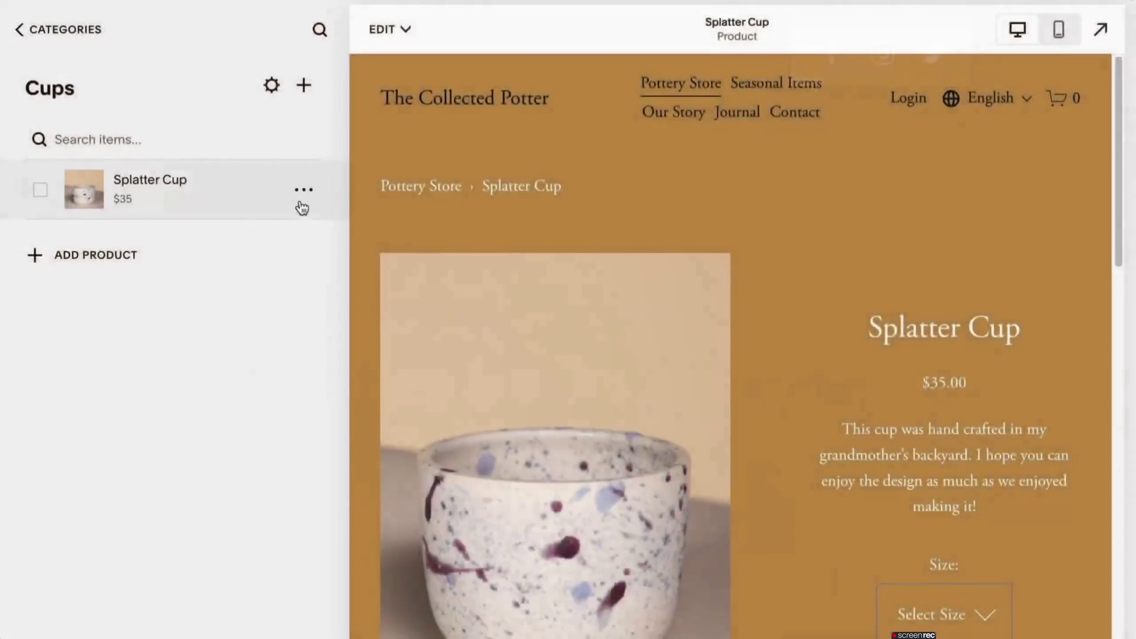
Enable Facebook sharing on the Splatter Cup product and save the Facebook social link
click(303, 190)
click(299, 228)
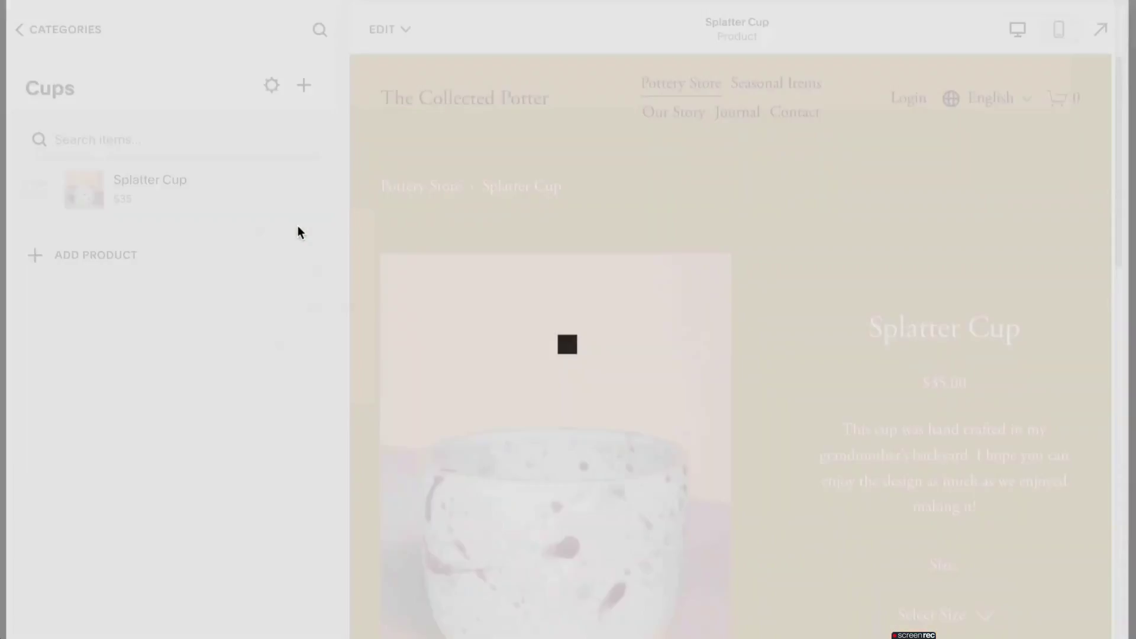
click(604, 464)
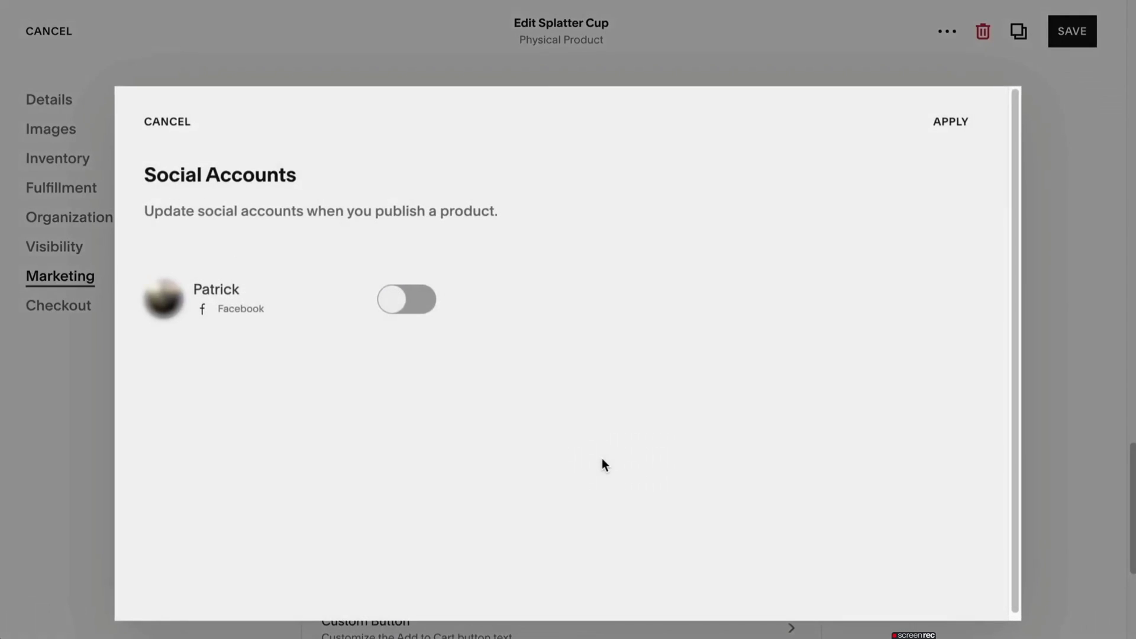
click(392, 307)
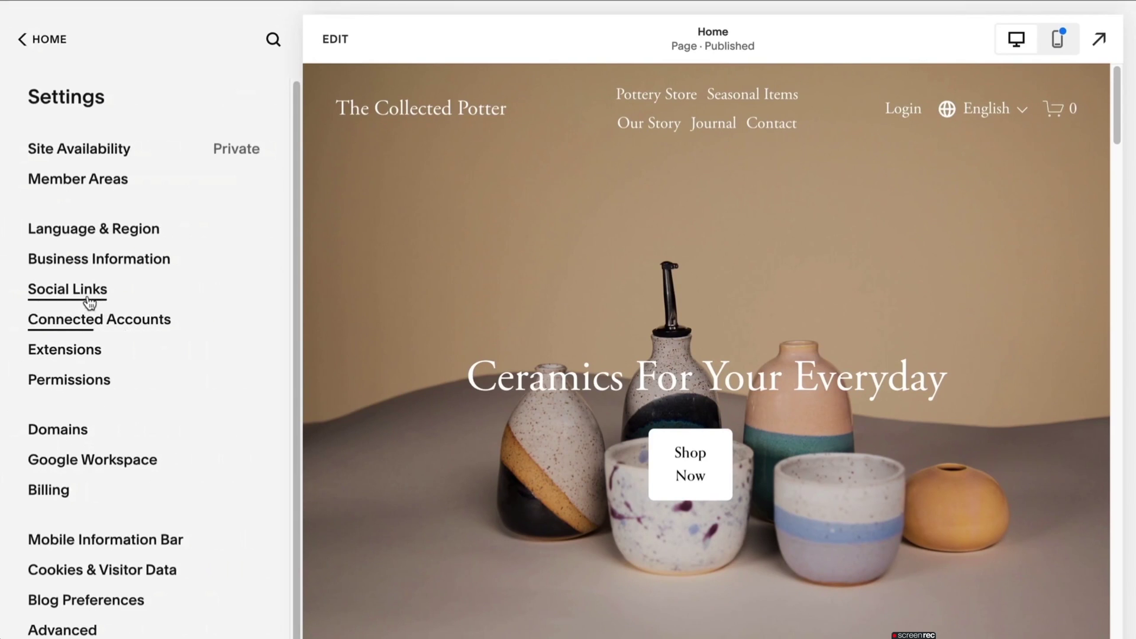
click(68, 289)
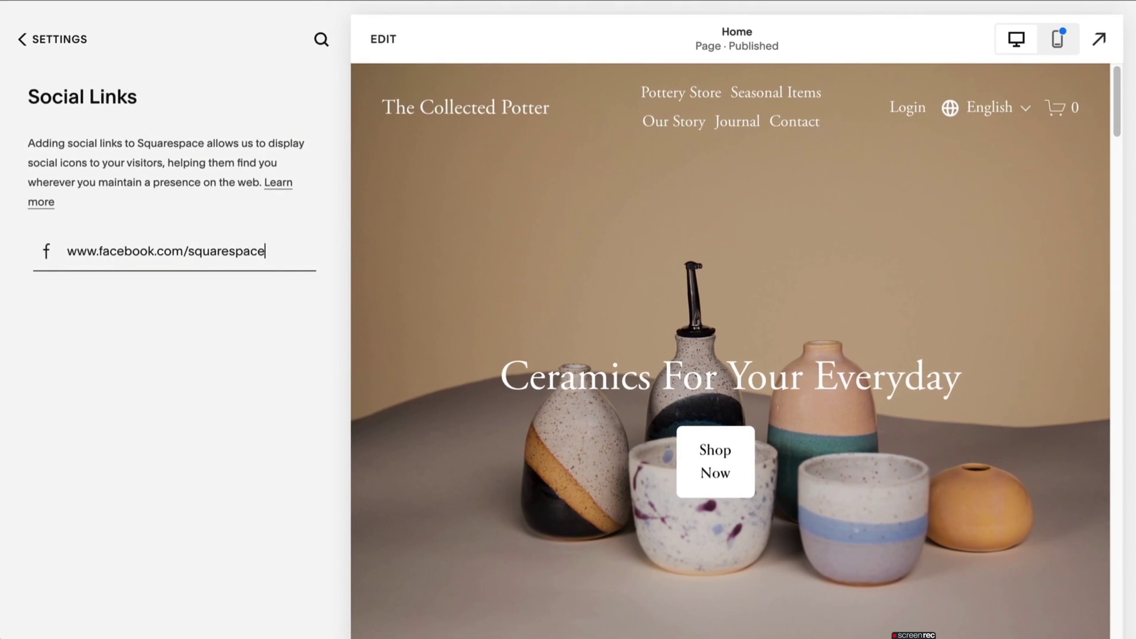
key(Return)
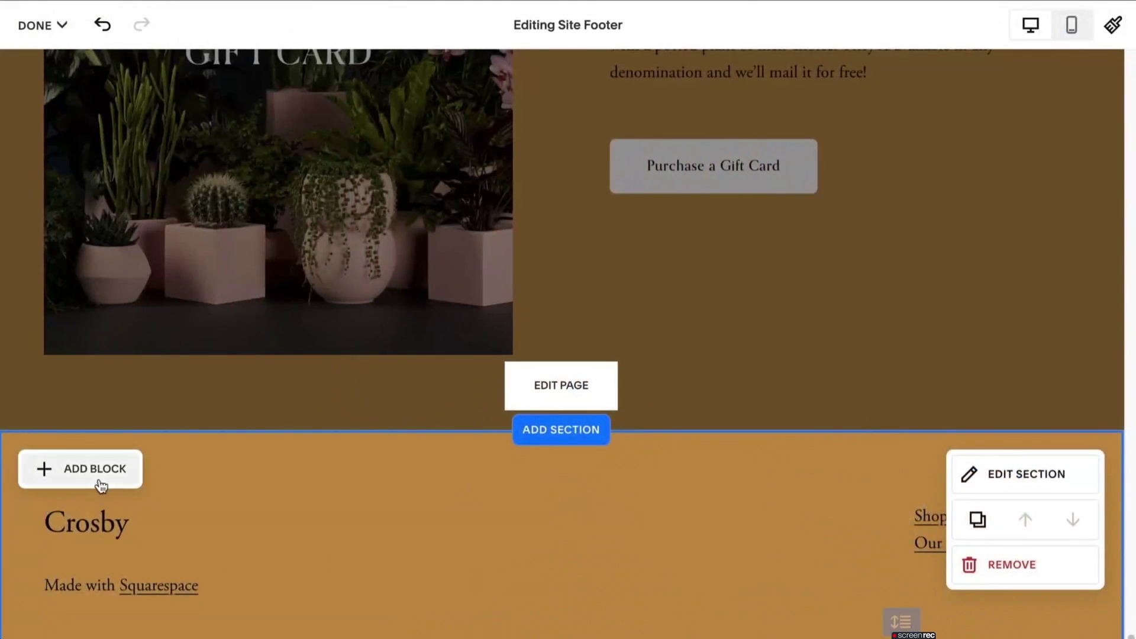
Insert a Social Links block into the footer and move the icons across it
click(101, 485)
scroll(99, 483, down, 4)
click(99, 458)
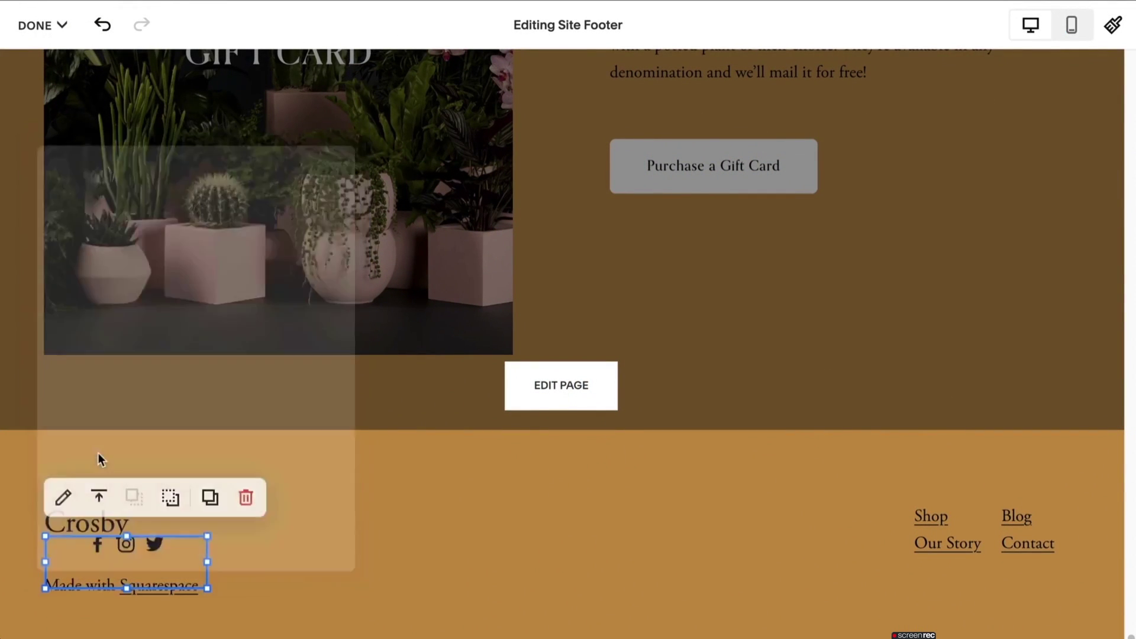
drag(133, 562, 563, 539)
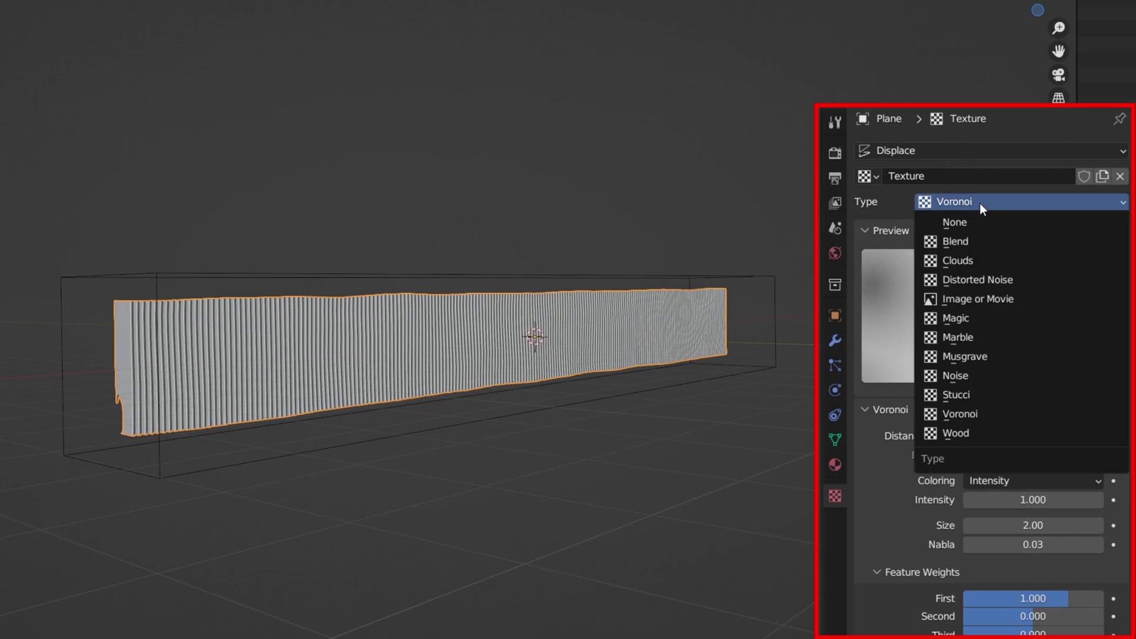
Set the displacement texture type to Image or Movie and load WALL.jpg
click(970, 300)
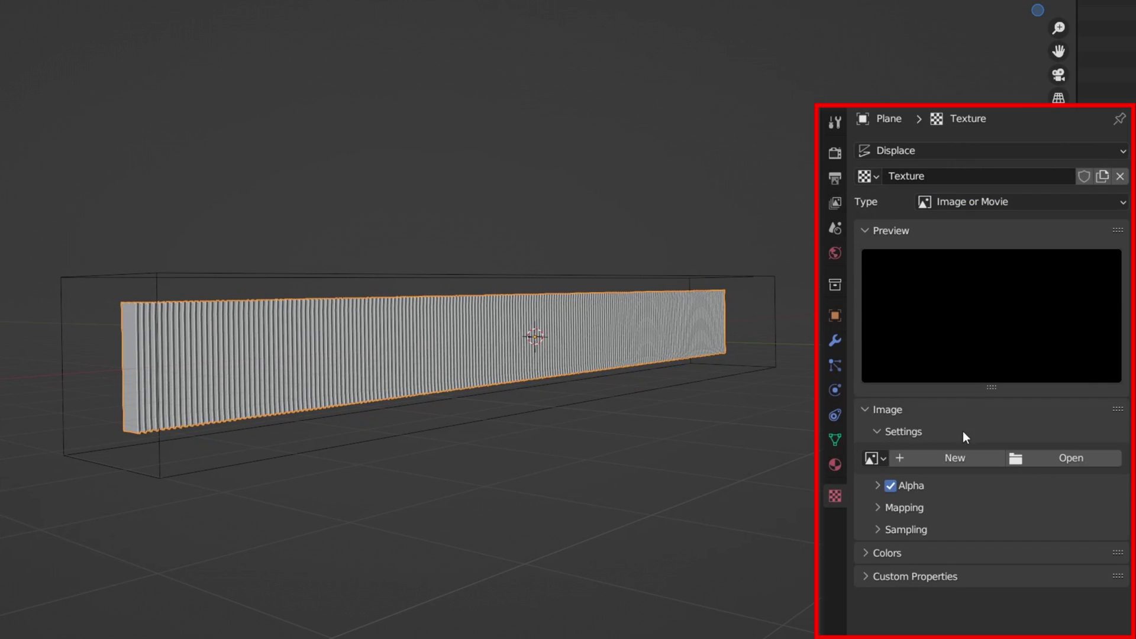
click(1042, 460)
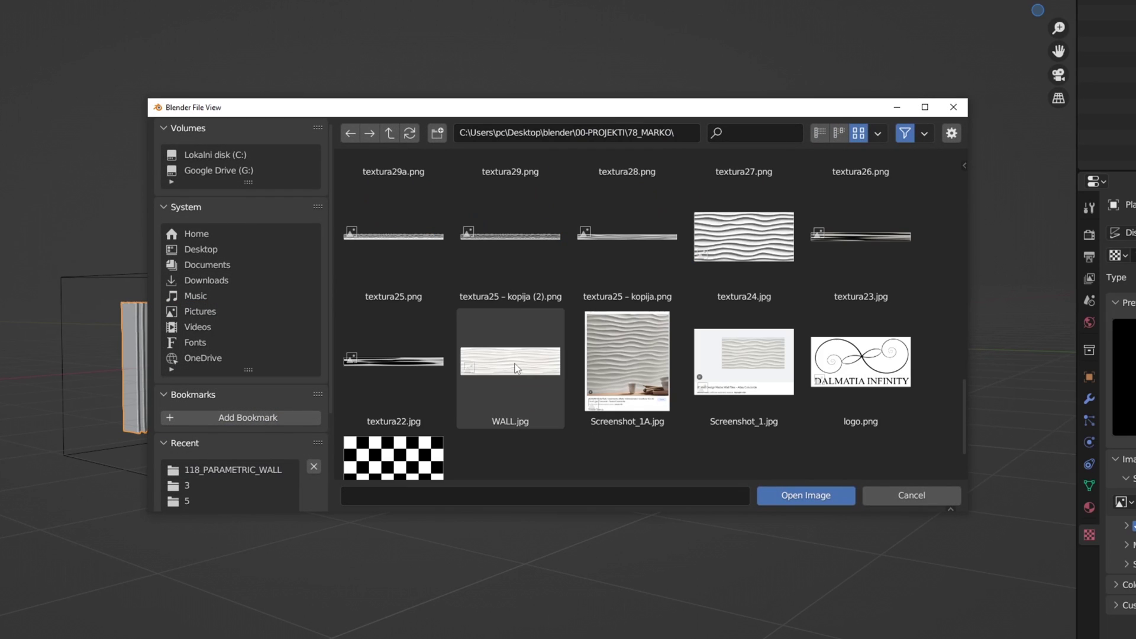
click(518, 370)
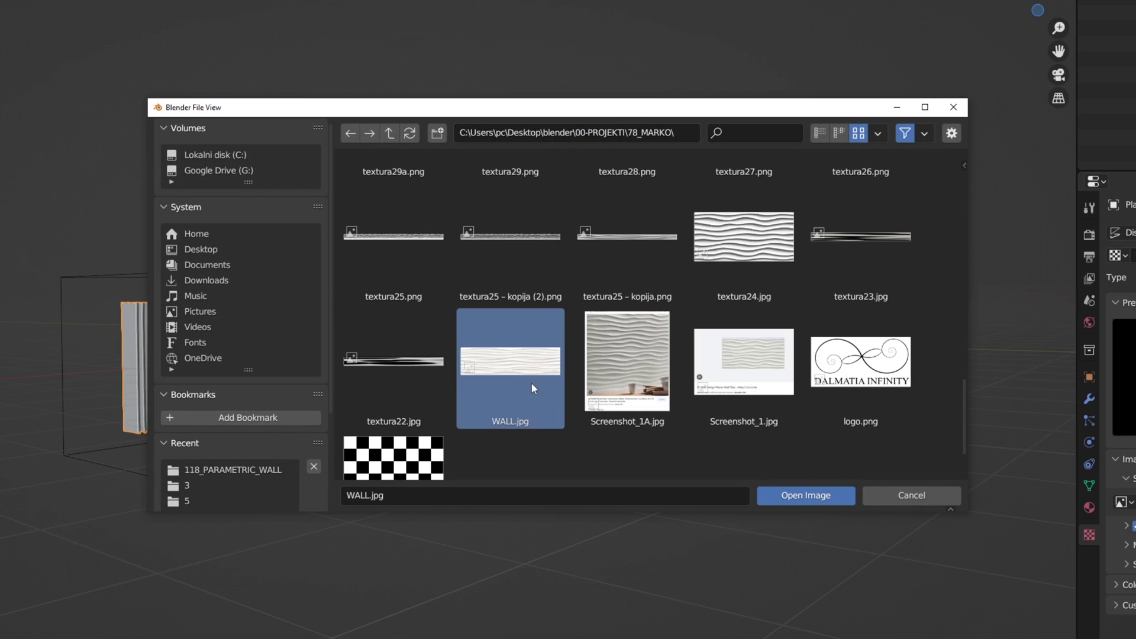
click(798, 495)
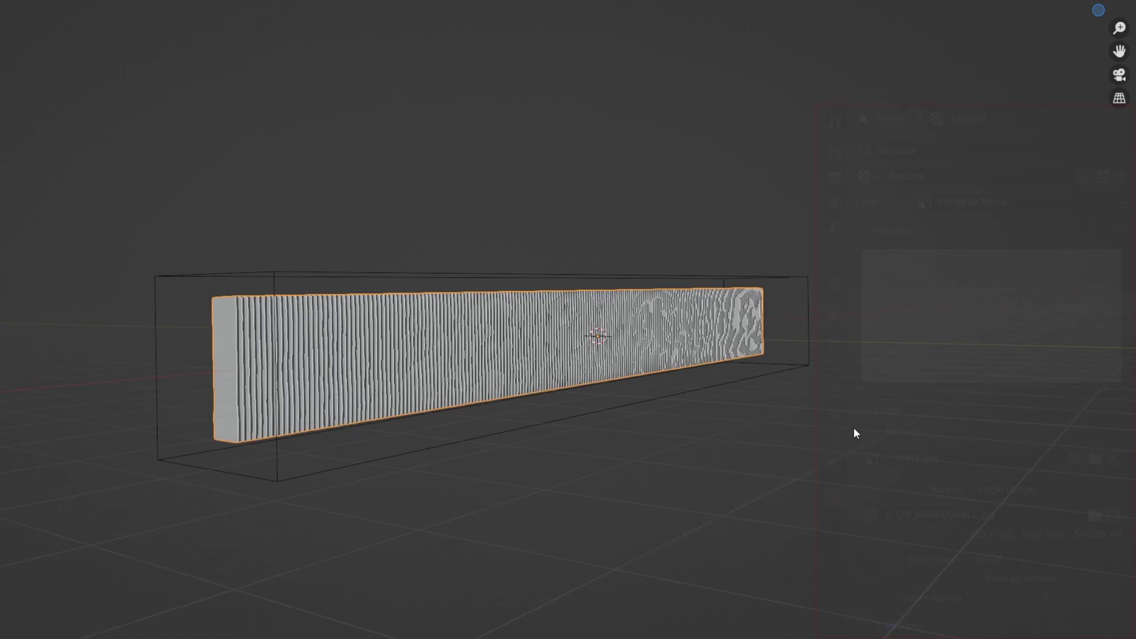
middle_drag(854, 428, 830, 427)
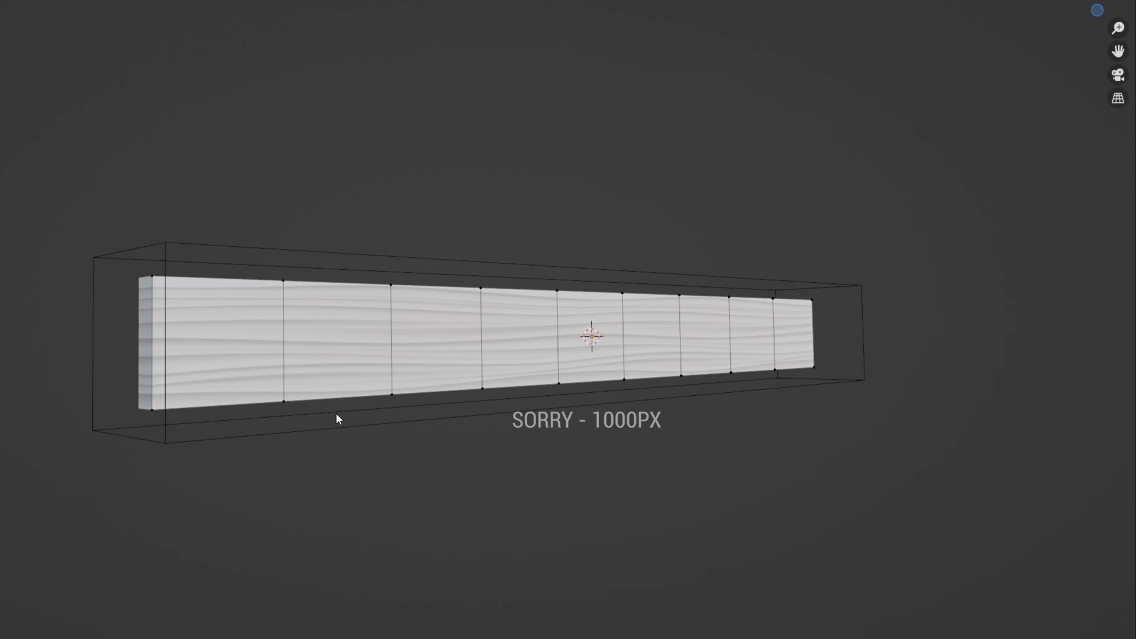
Return to object mode and confirm the vertically stretched UV island size
key(Tab)
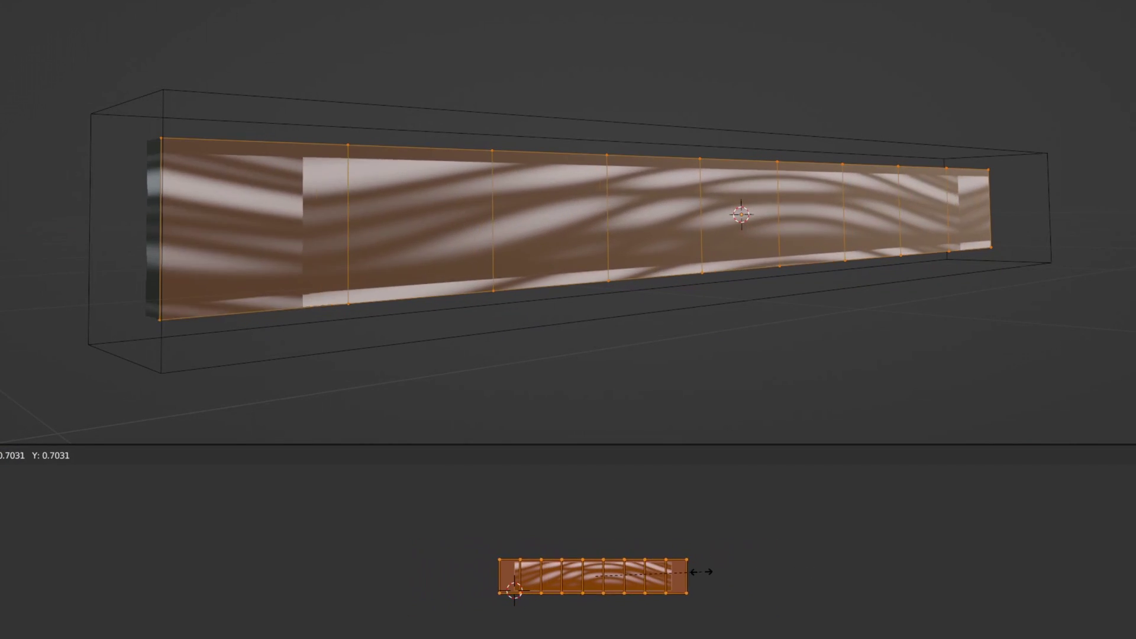
click(684, 572)
Scale the UV island along Y, then scroll through the 'wave texture' image results
key(s)
key(y)
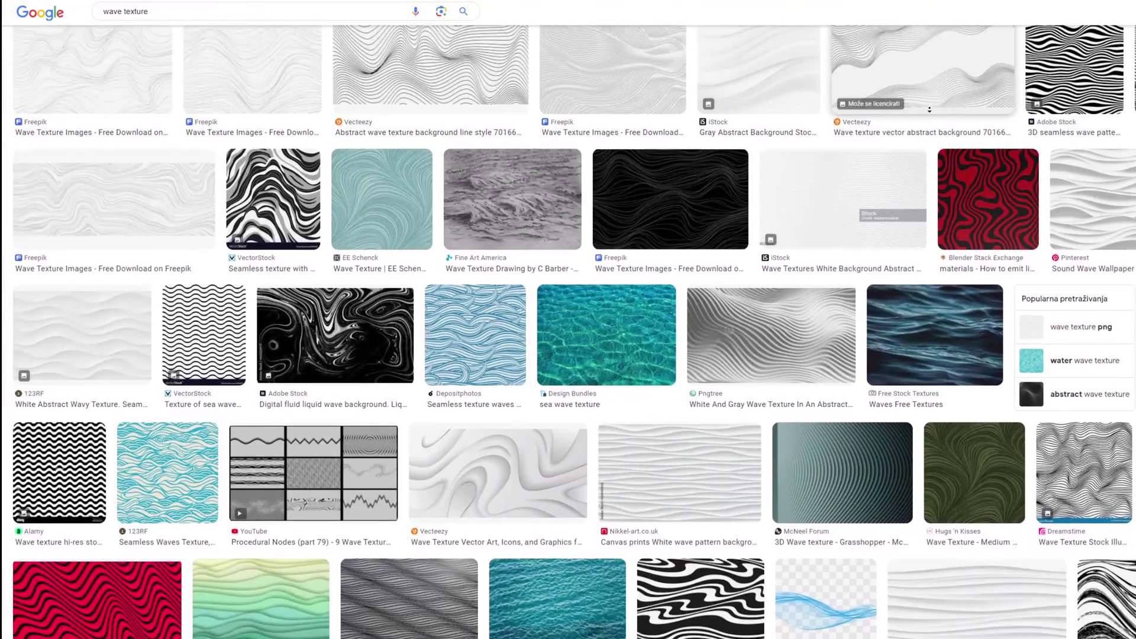
scroll(929, 109, down, 3)
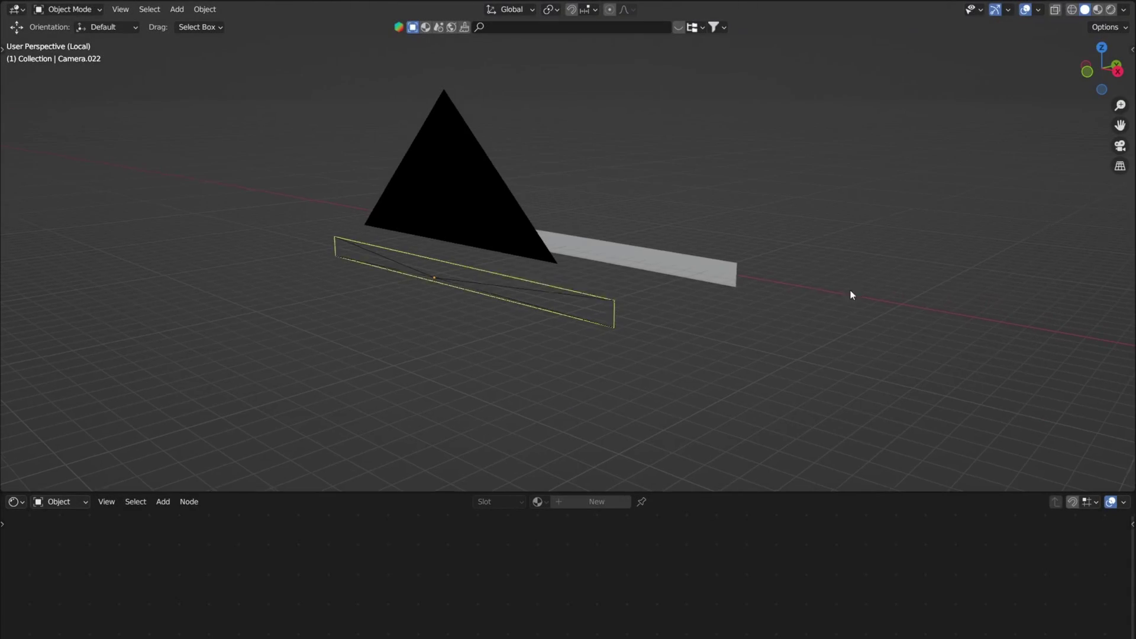
Select the long grey plane and view it framed through the camera (Numpad 0)
mouse_move(851, 295)
middle_down()
mouse_move(746, 302)
mouse_move(845, 298)
middle_up()
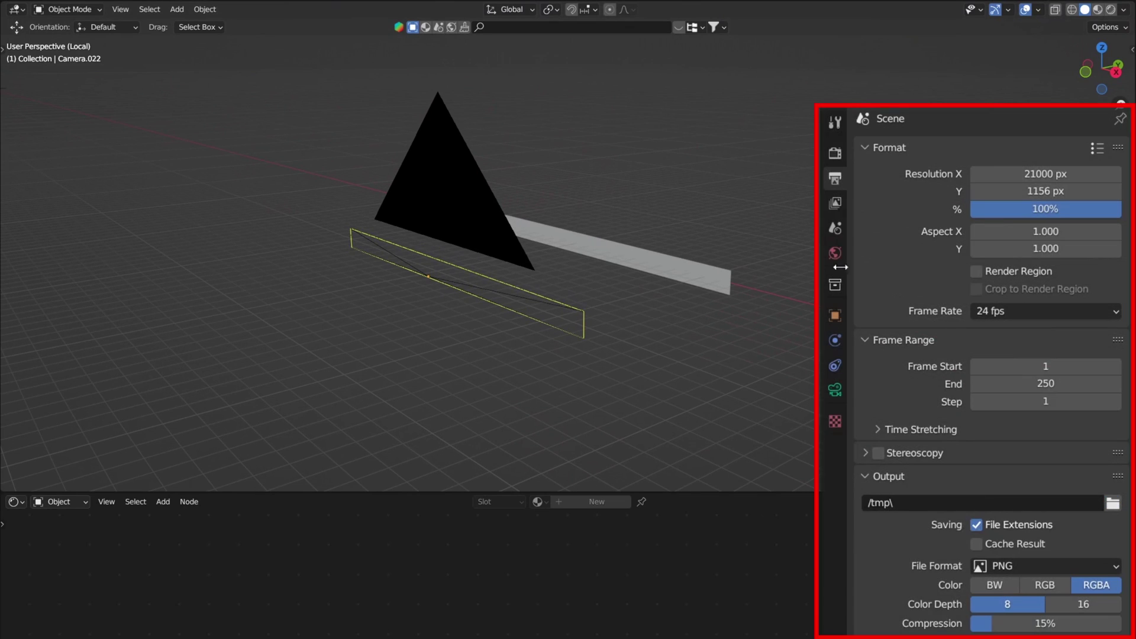
click(708, 278)
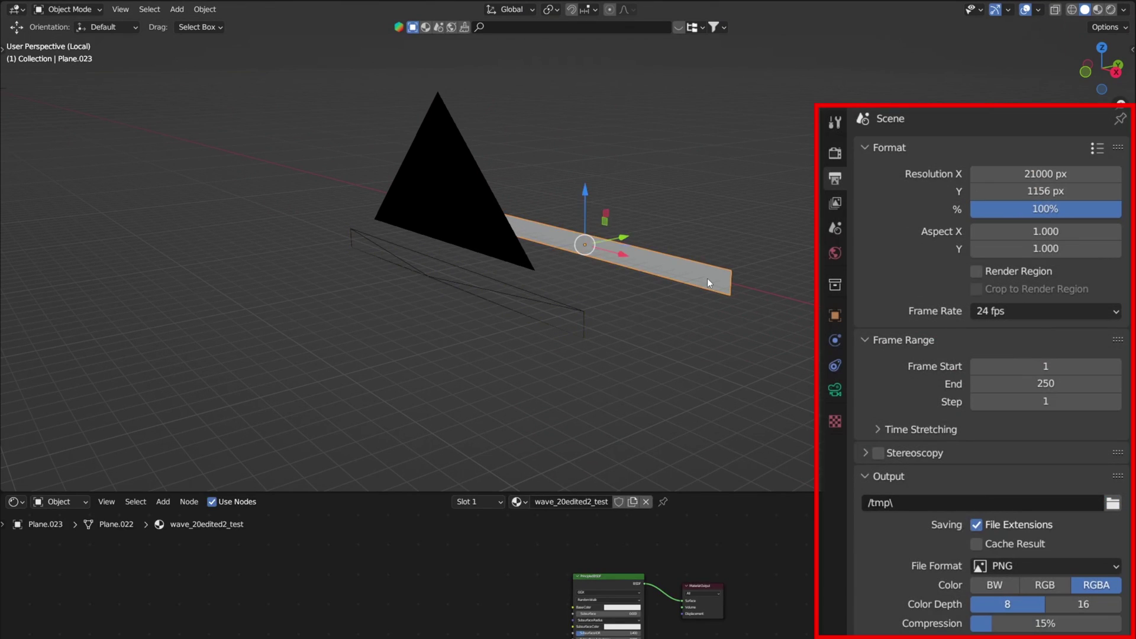
key(KP_0)
key(Home)
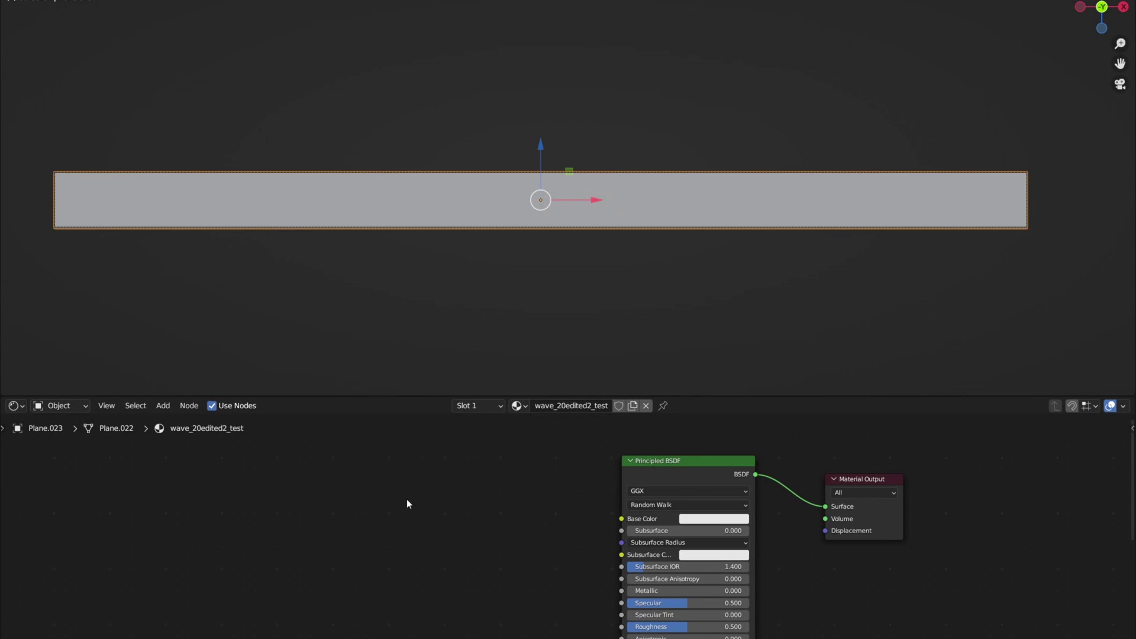
Add a Wave Texture node and preview it directly on the plane
key(shift+a)
mouse_move(397, 536)
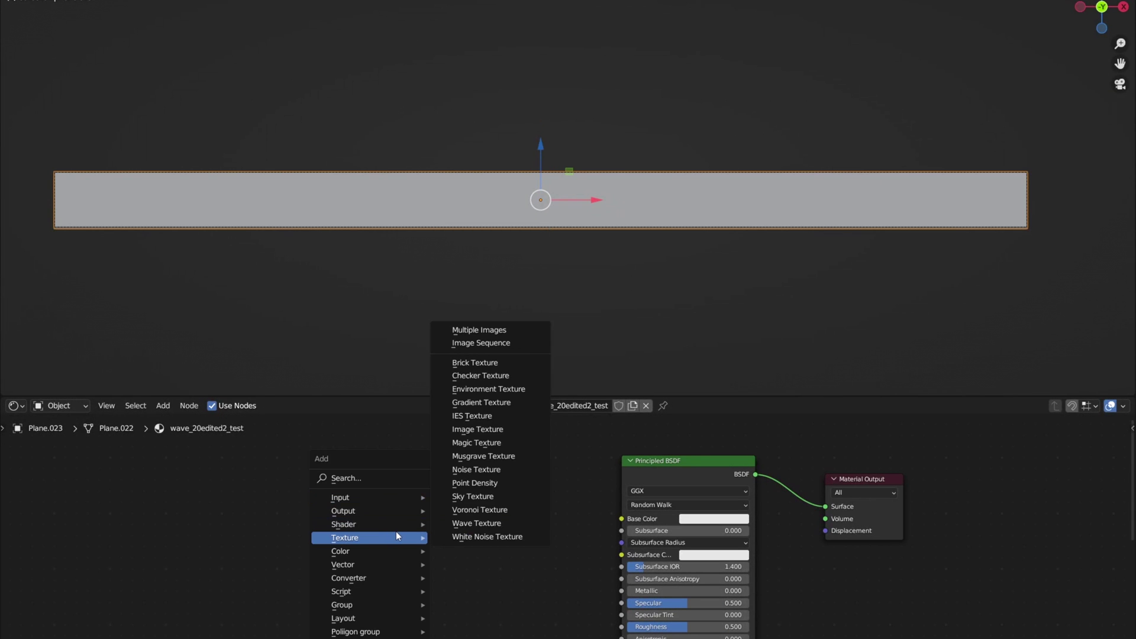
click(466, 524)
click(344, 473)
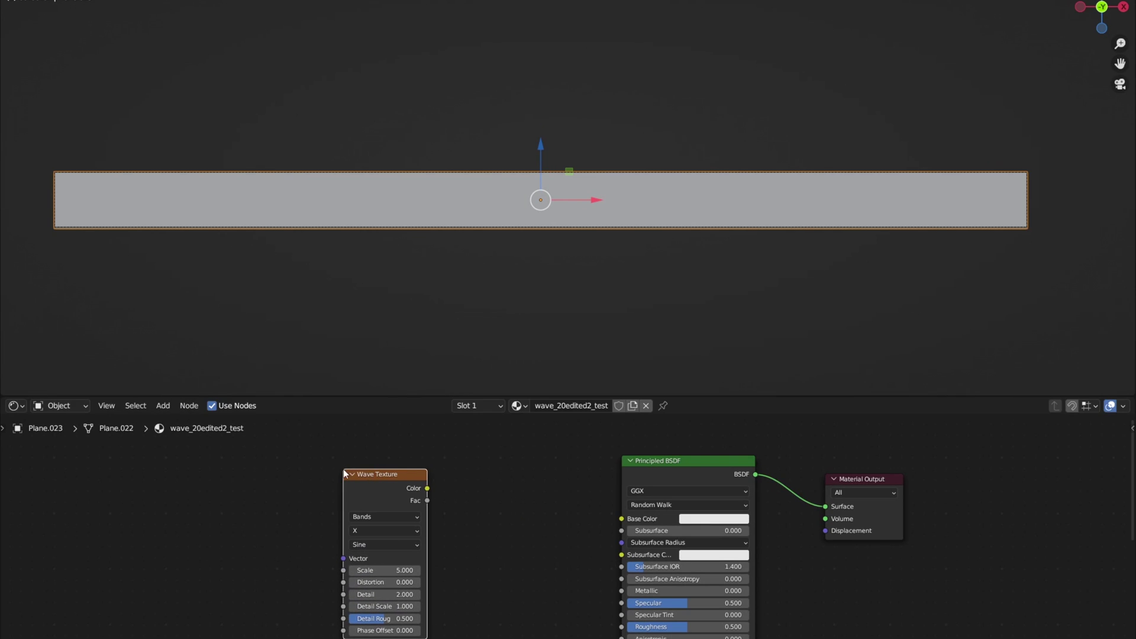
ctrl+shift+click(377, 490)
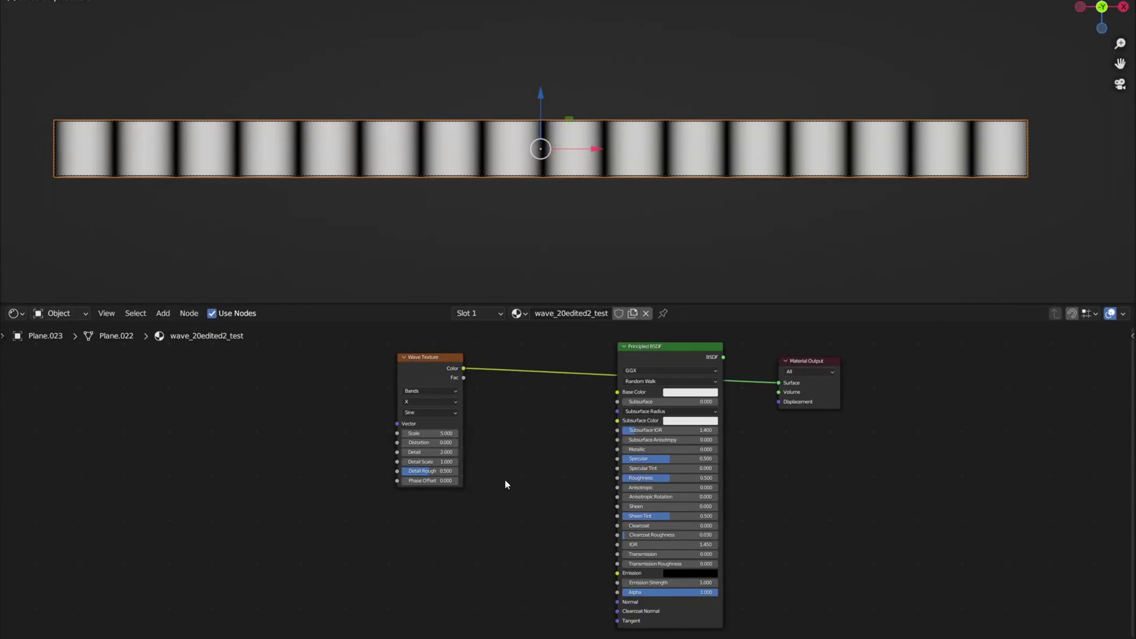
Add mapping to the wave, rotate Z 90°, lower Scale and adjust distortion
click(439, 359)
key(ctrl+t)
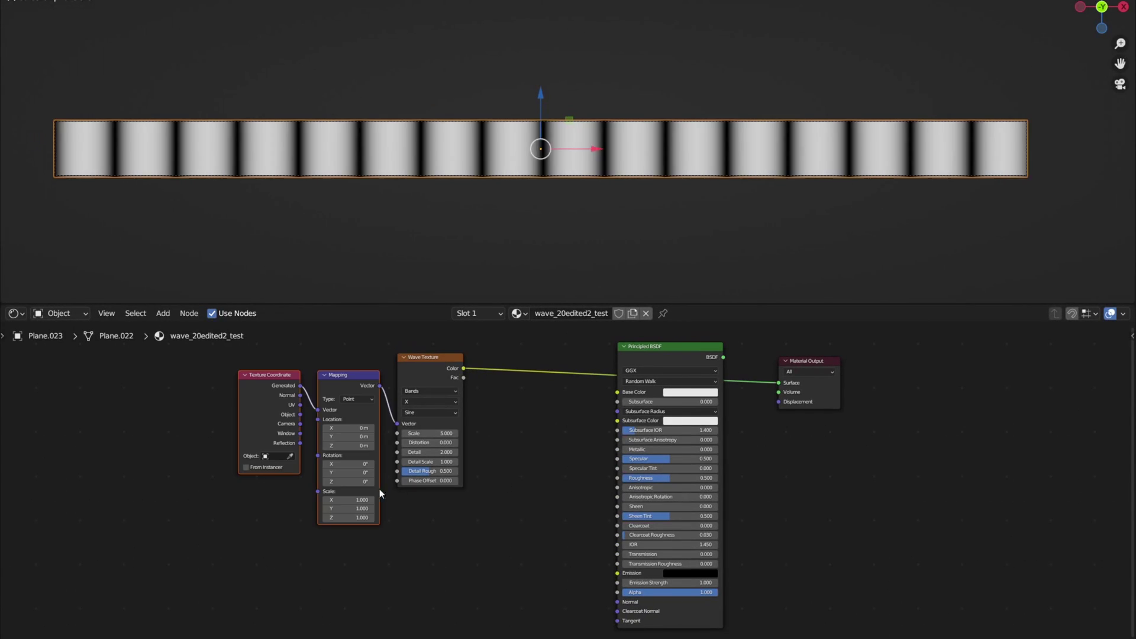
click(358, 482)
text(90)
key(Return)
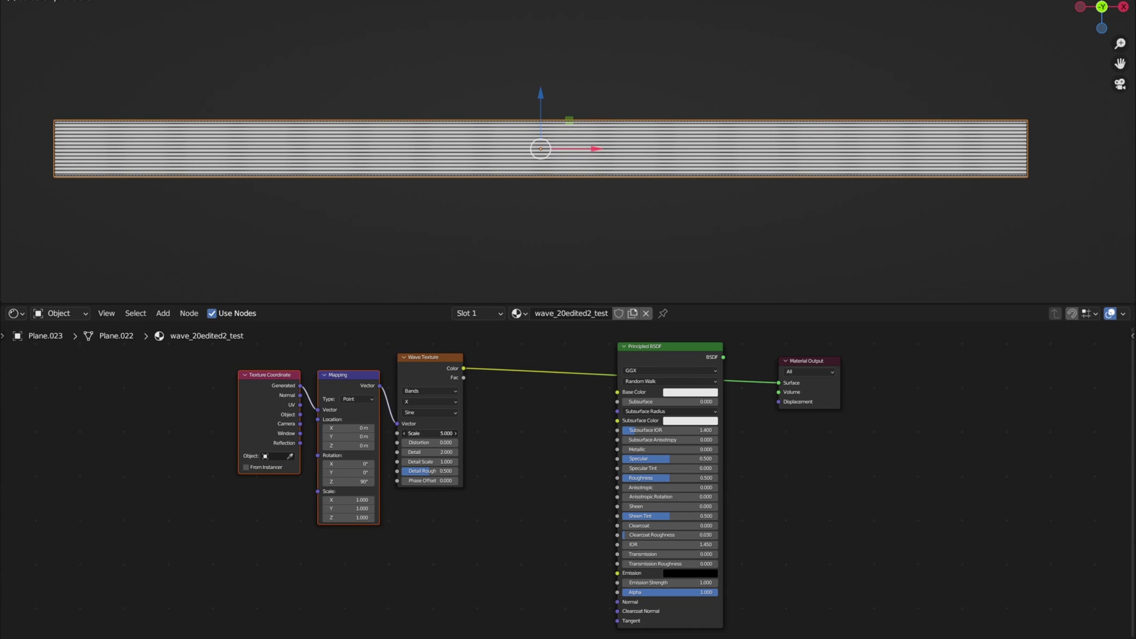
mouse_move(430, 433)
mouse_down()
mouse_move(390, 433)
mouse_move(409, 443)
mouse_move(390, 443)
mouse_move(414, 453)
mouse_move(408, 462)
mouse_up()
mouse_move(349, 437)
mouse_down()
mouse_move(345, 464)
mouse_move(357, 475)
mouse_move(340, 500)
mouse_up()
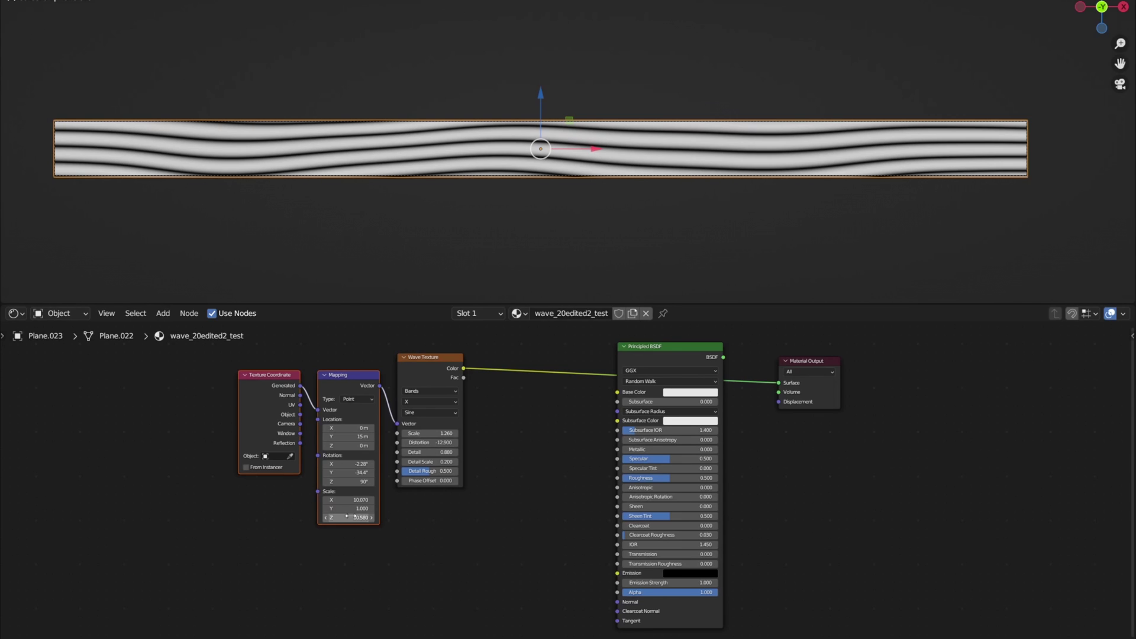
drag(408, 524, 189, 349)
Duplicate the wave nodes and combine both through a Mix node set to Multiply, Factor 1.000
key(shift+d)
click(182, 515)
scroll(438, 423, down, 1)
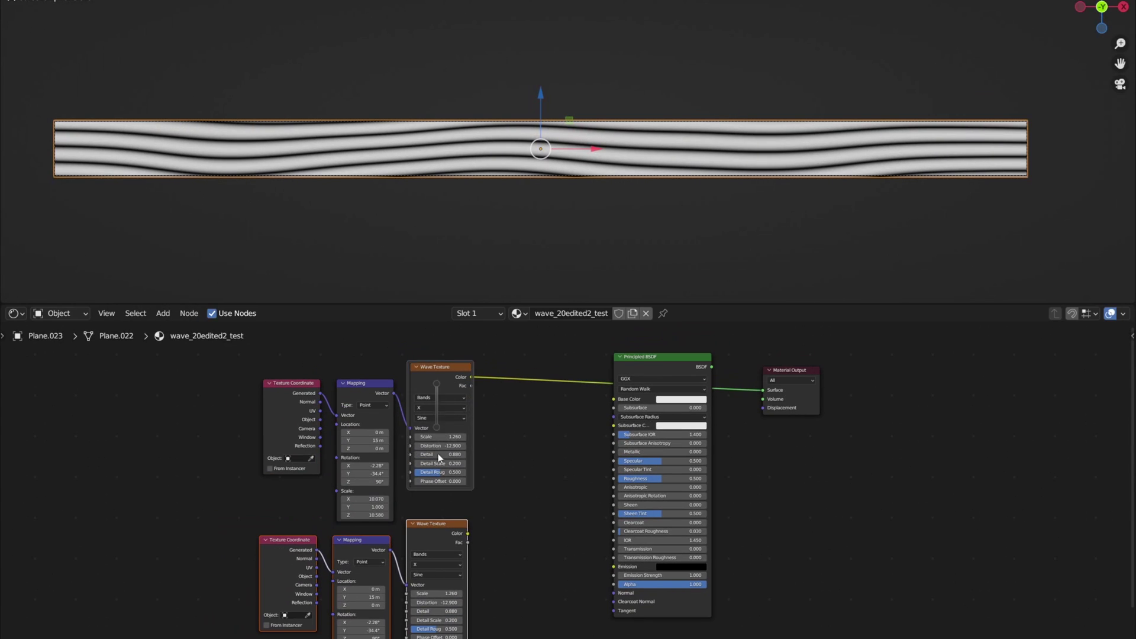
key(ctrl+0)
click(539, 497)
click(539, 521)
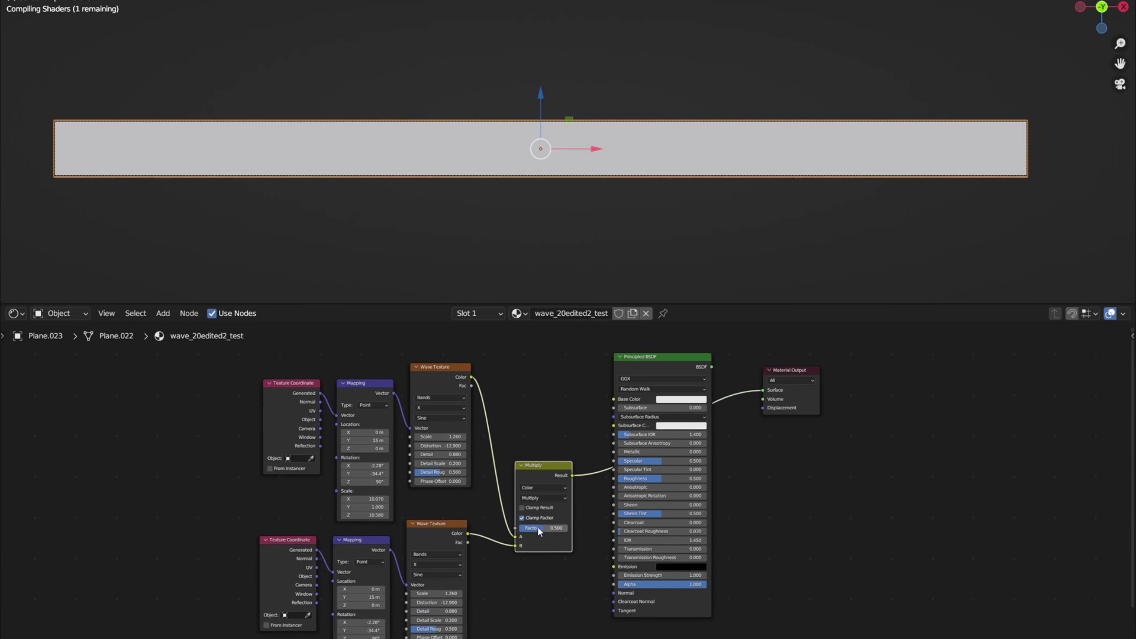
drag(540, 531, 542, 531)
Retune the copy: Distortion, mapping Y location 13.2 m, smaller X scale, Z scale 21.260
scroll(467, 520, up, 3)
mouse_move(355, 532)
mouse_down()
mouse_move(379, 532)
mouse_move(362, 532)
mouse_up()
drag(255, 523, 243, 524)
middle_drag(427, 620, 463, 544)
drag(284, 549, 263, 550)
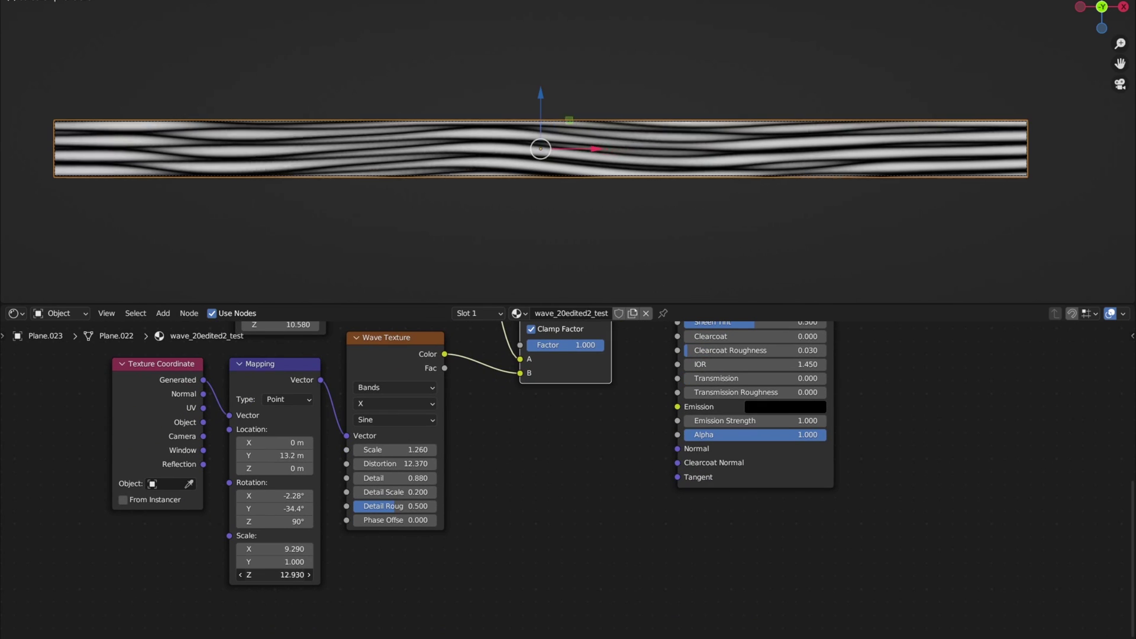
drag(275, 575, 290, 575)
drag(395, 520, 379, 478)
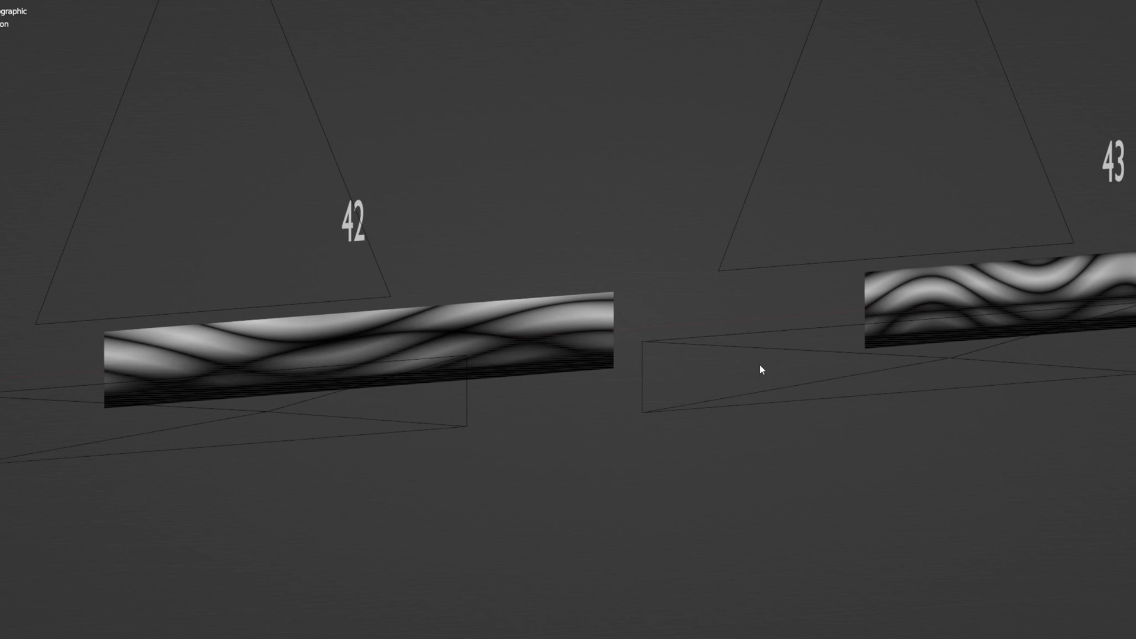
Zoom out over the row of numbered wave-textured panels
scroll(760, 369, down, 10)
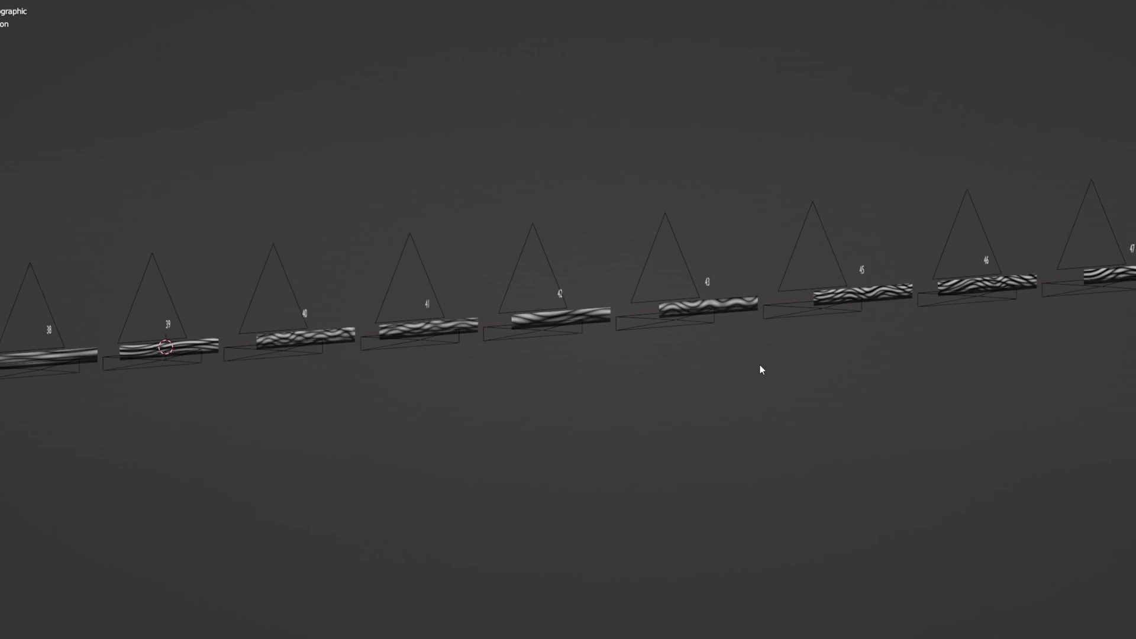
scroll(761, 369, down, 5)
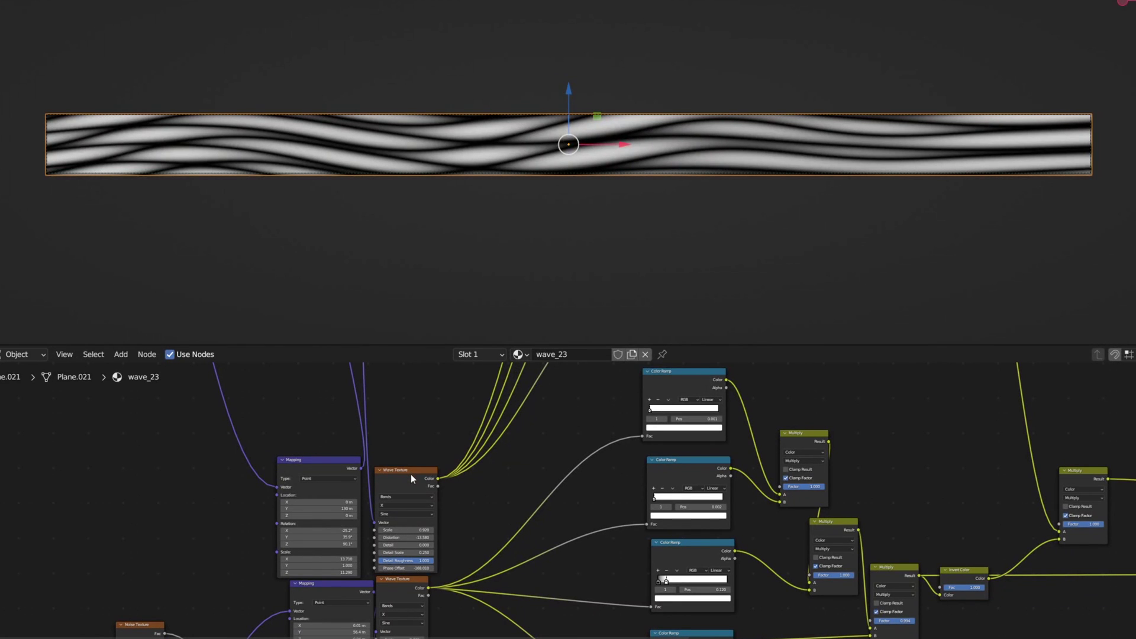
Preview the Wave Texture and each of the three colour ramps on the plane
ctrl+shift+click(412, 478)
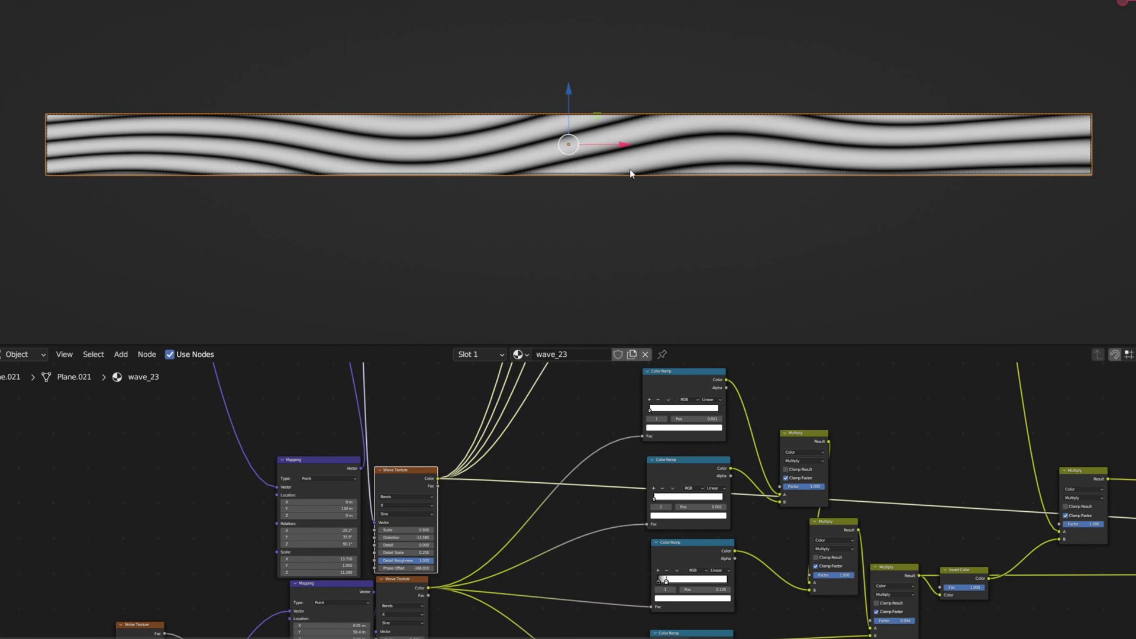
scroll(630, 169, up, 6)
middle_drag(671, 376, 585, 392)
ctrl+shift+click(584, 393)
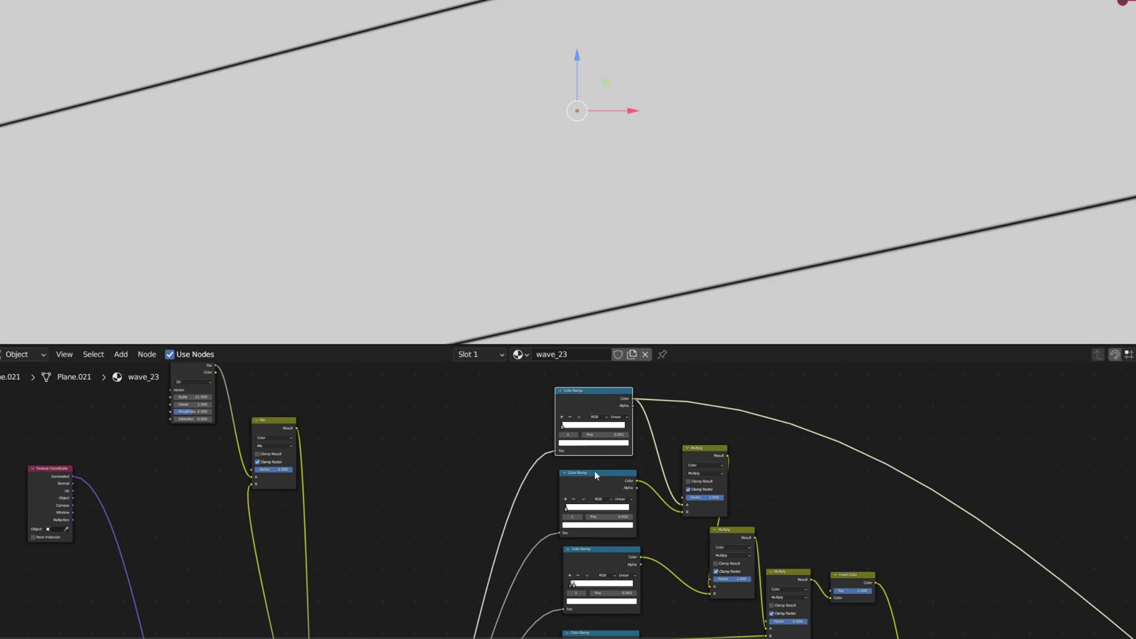
ctrl+shift+click(596, 471)
ctrl+shift+click(608, 550)
Preview the Multiply nodes' results, framing the plane and node tree with Home
middle_drag(666, 563, 661, 452)
ctrl+shift+click(615, 519)
ctrl+shift+click(778, 461)
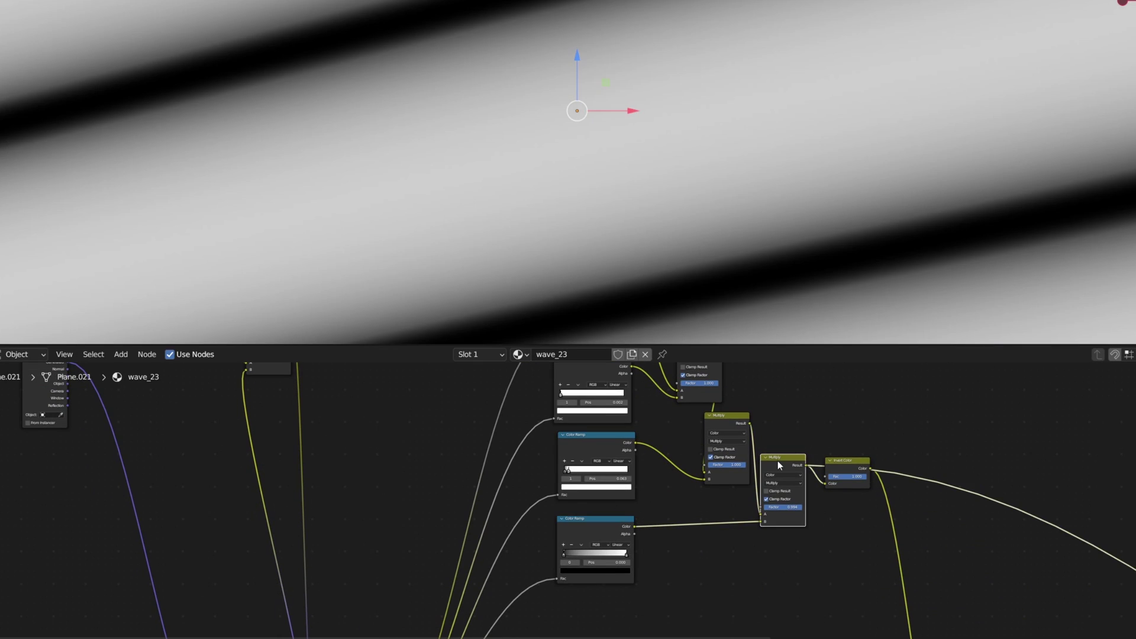
scroll(590, 471, down, 5)
key(Home)
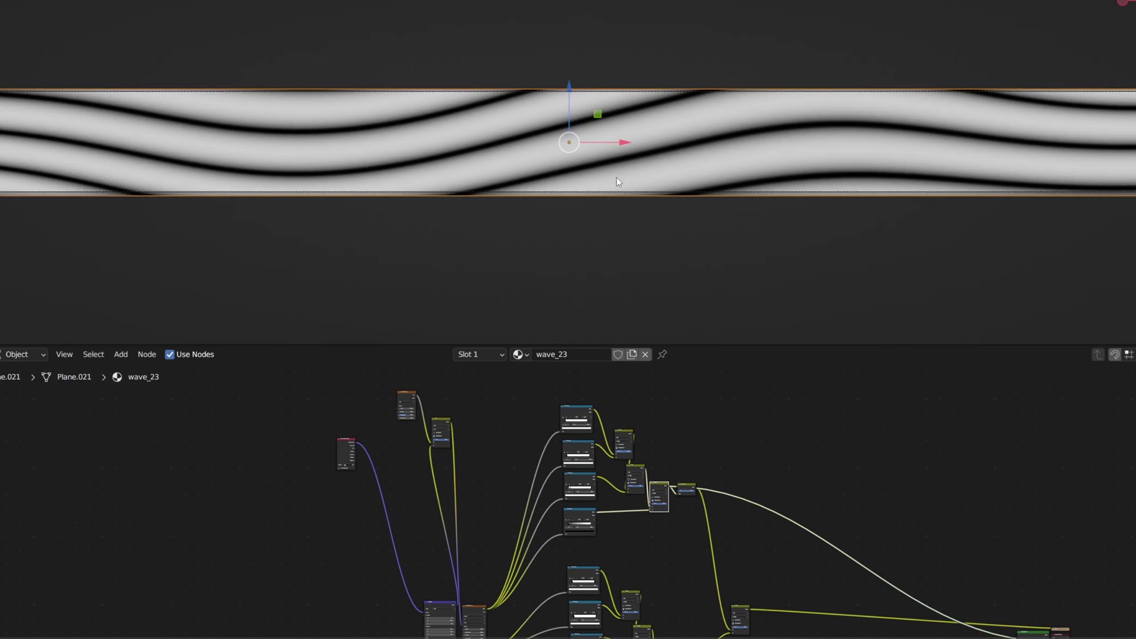
key(Home)
ctrl+shift+click(678, 459)
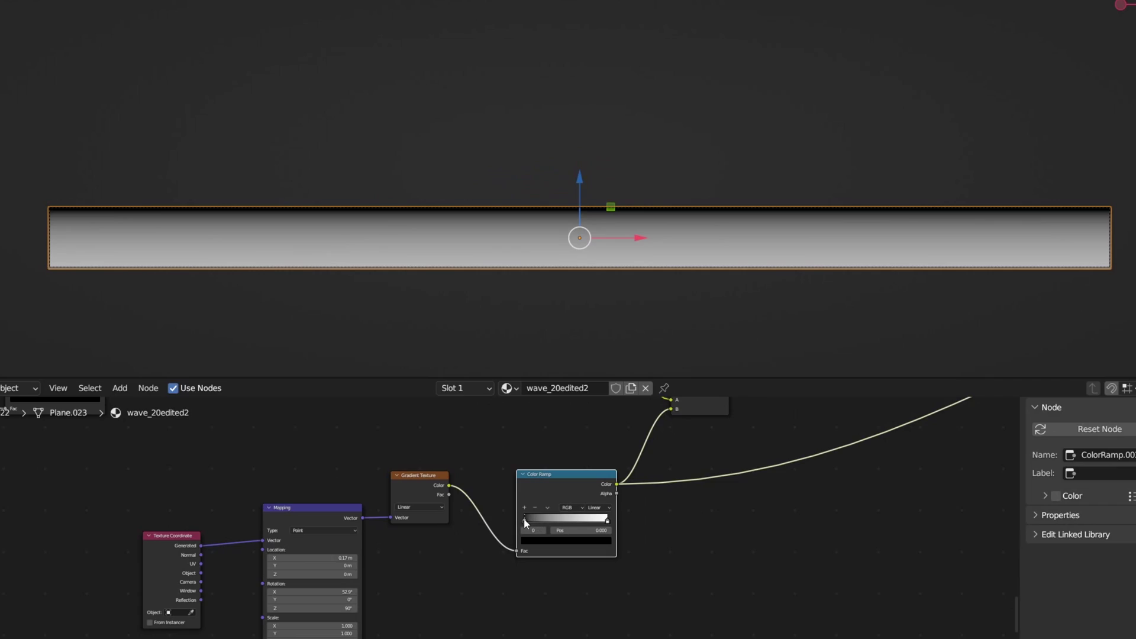
Nudge the Color Ramp's black stop and back, then preview the Mix.003 Multiply result
drag(525, 522, 512, 523)
scroll(568, 474, down, 2)
middle_drag(637, 367, 637, 438)
ctrl+shift+click(635, 437)
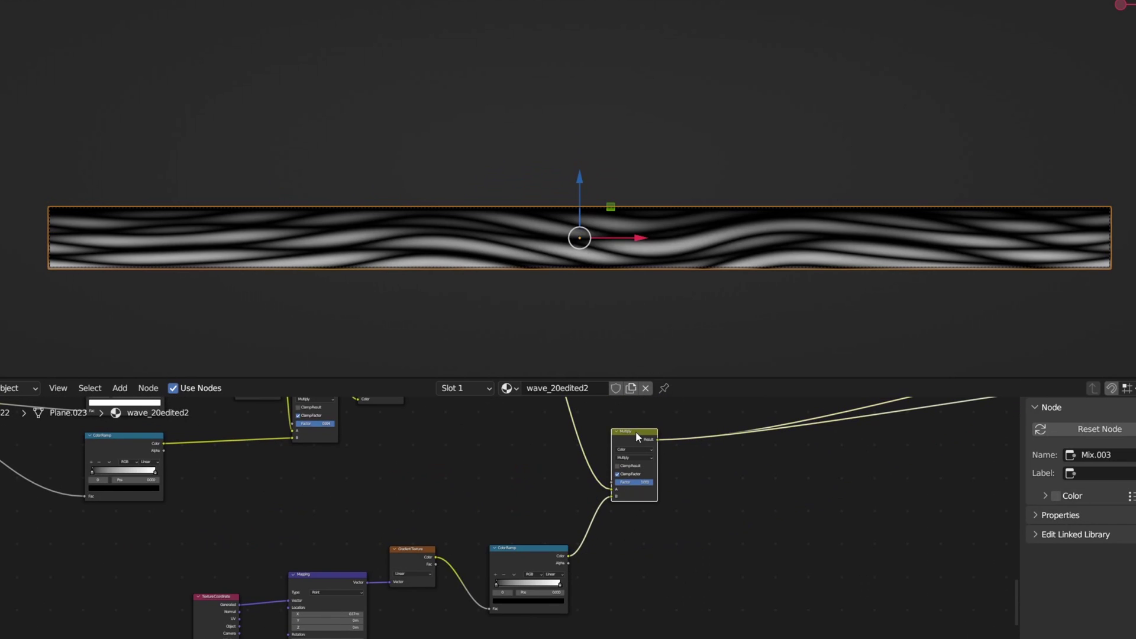
scroll(543, 564, up, 2)
middle_drag(543, 563, 530, 497)
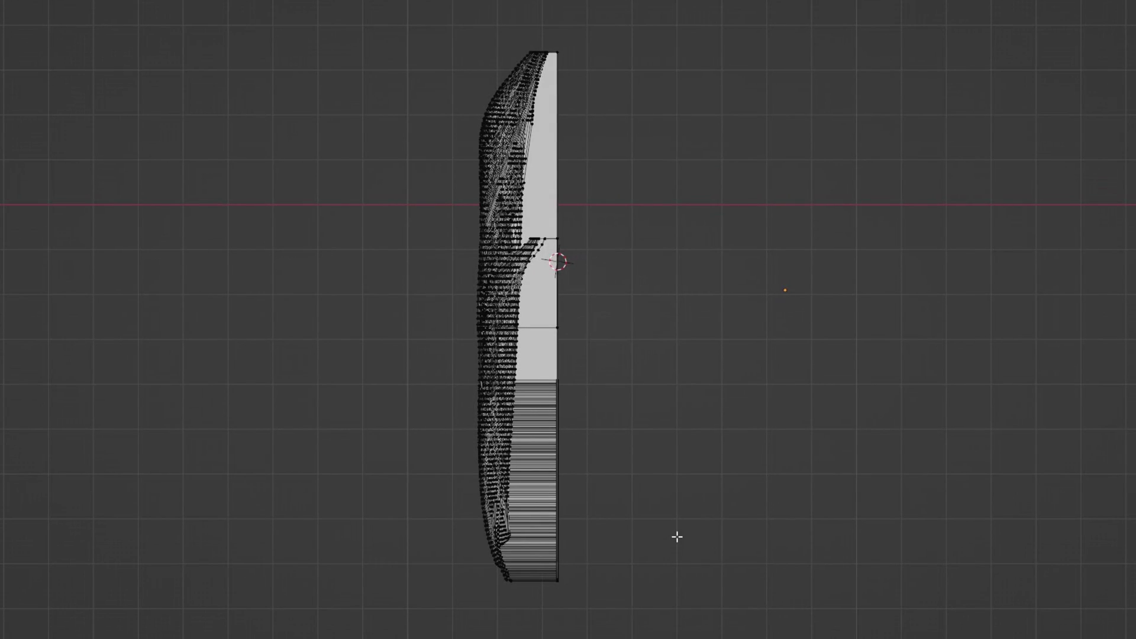
Select the profile's bottom vertices and flatten them onto one level with S Z 0
drag(608, 622, 543, 357)
scroll(635, 518, down, 1)
middle_drag(635, 518, 616, 496)
scroll(834, 406, up, 3)
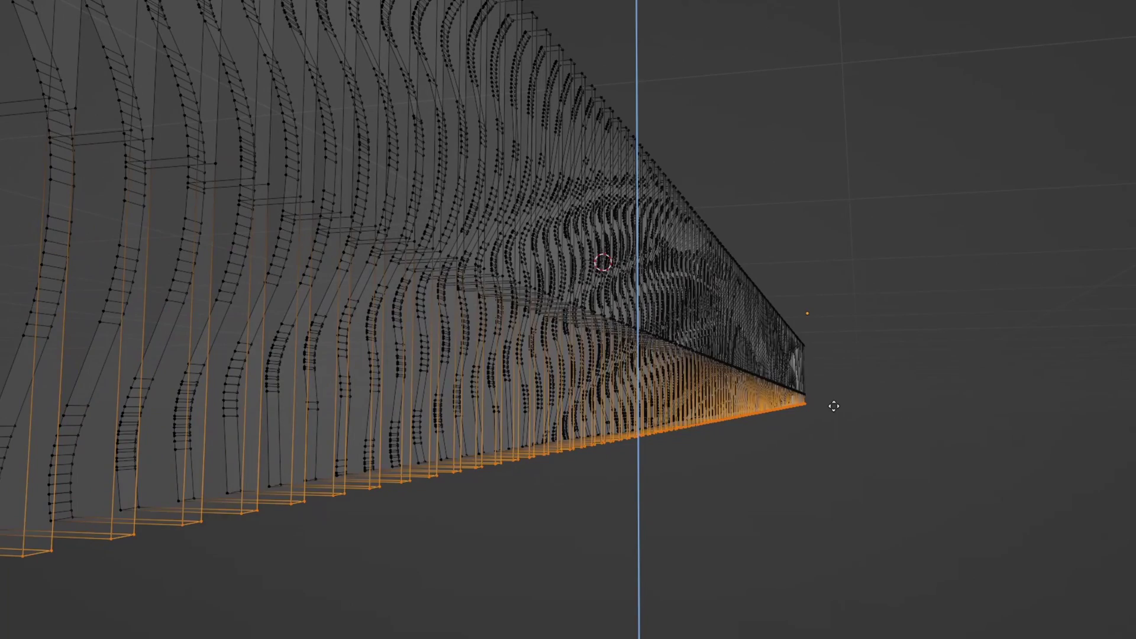
key(0)
key(Return)
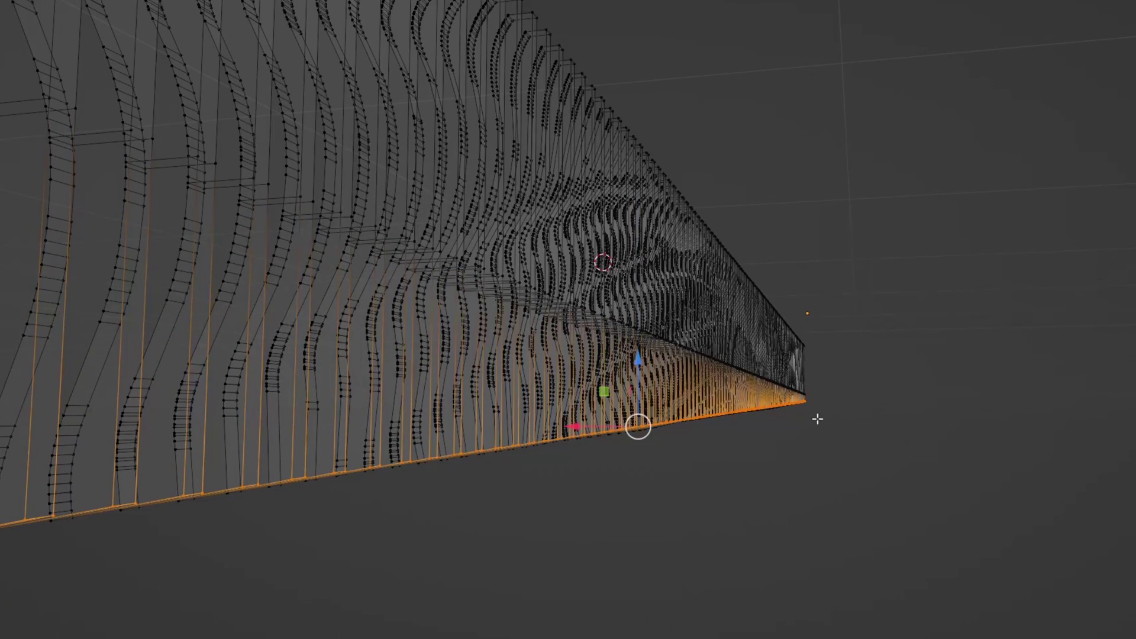
In front orthographic view, raise the bottom-right corner along Z so the base slants
middle_drag(817, 419, 788, 424)
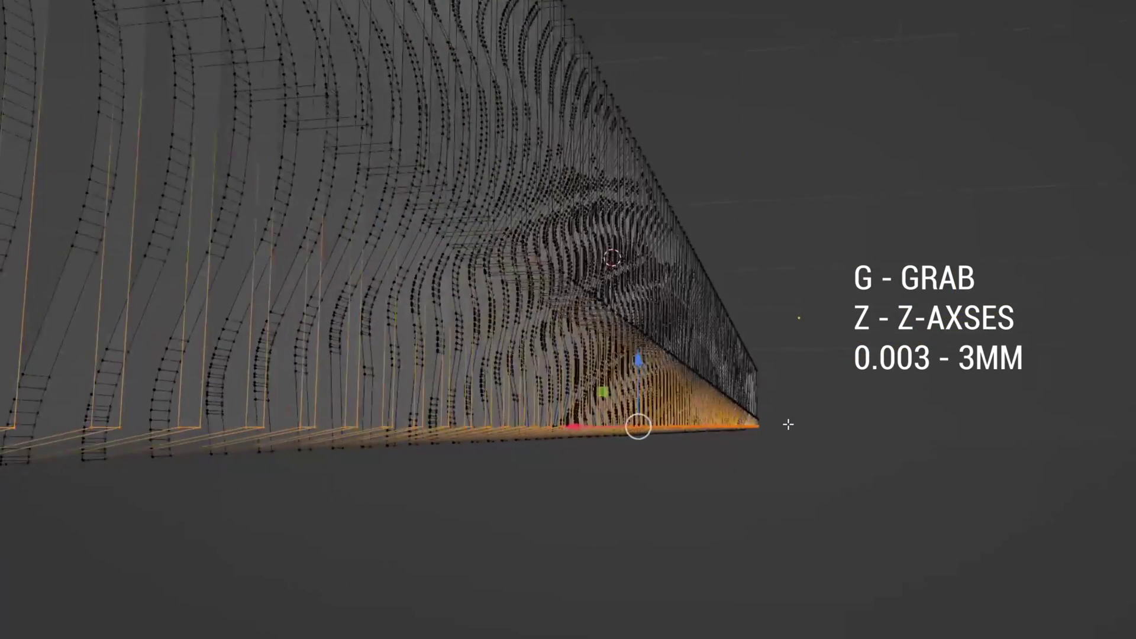
key(Tab)
key(KP_1)
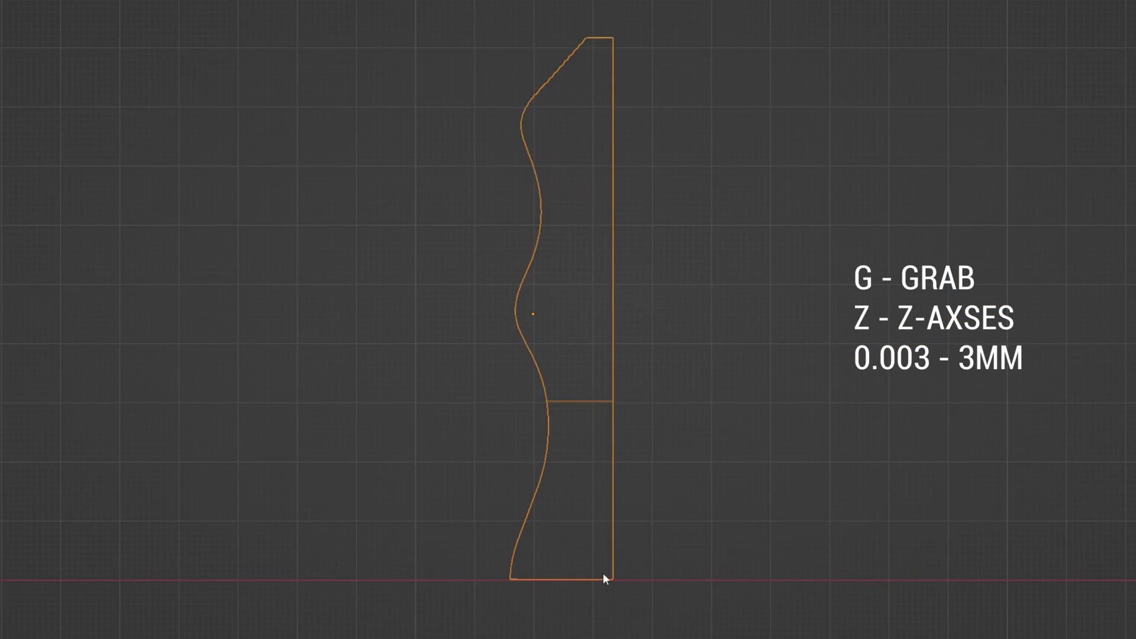
key(g)
key(z)
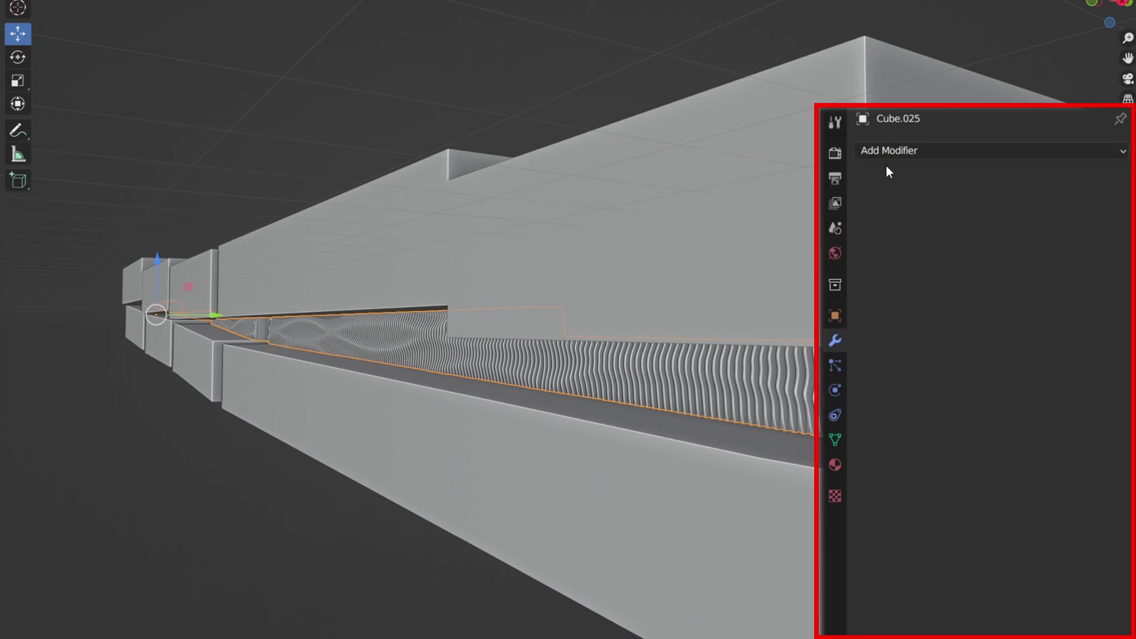
Apply a Boolean Difference with walls.004 to Cube.025, then hide the walls object
click(891, 153)
click(776, 237)
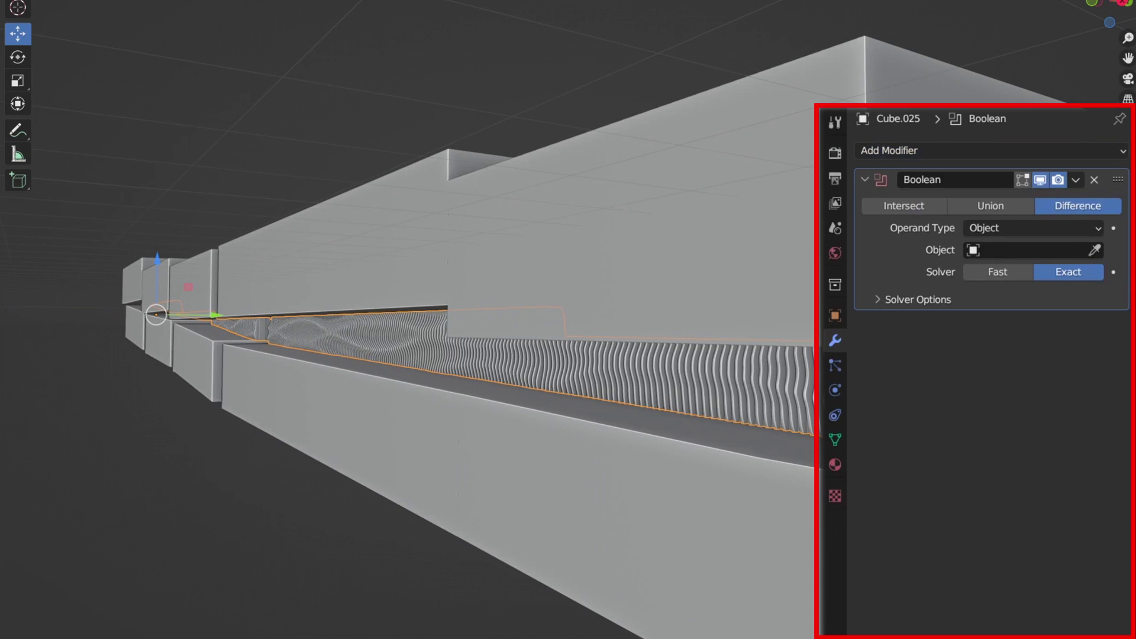
click(1095, 250)
click(1034, 245)
click(1071, 180)
click(1061, 197)
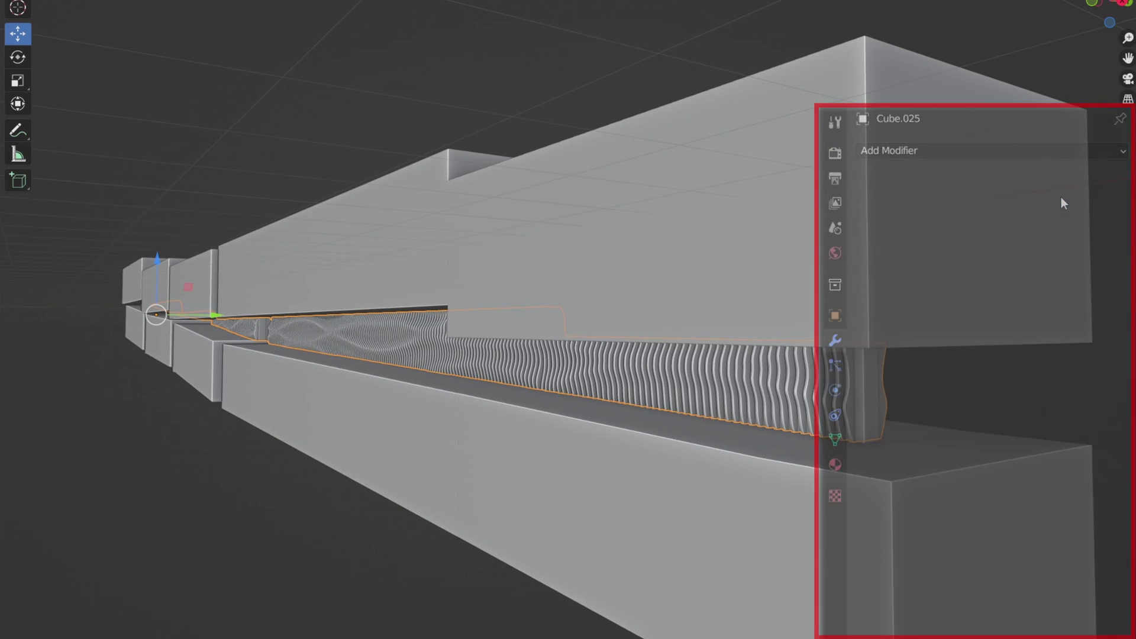
click(758, 240)
key(h)
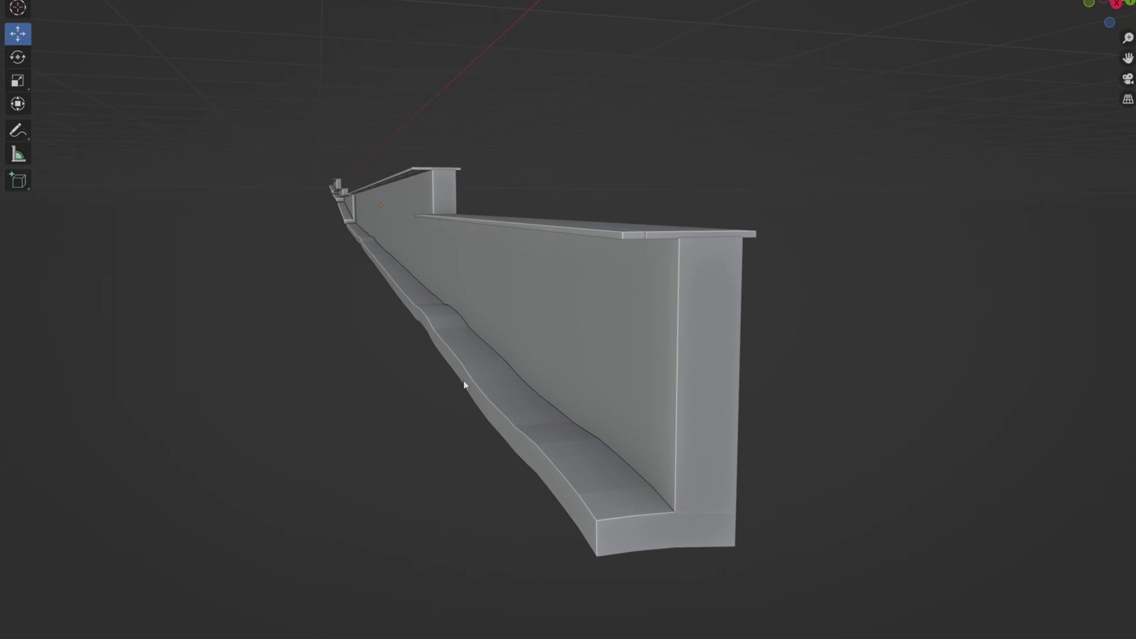
Orbit to face the slatted wall labelled ZID 4, BROJ 194, VISINA 762 MM
middle_drag(526, 403, 525, 403)
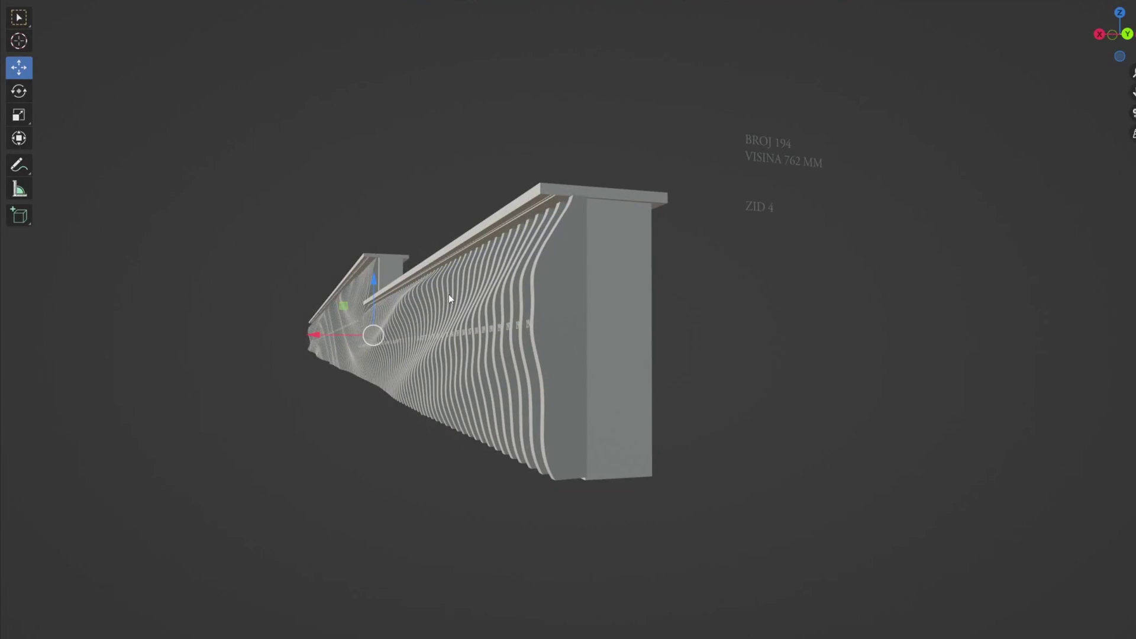
Set the end panel's Z dimension to 500 mm in the sidebar
key(n)
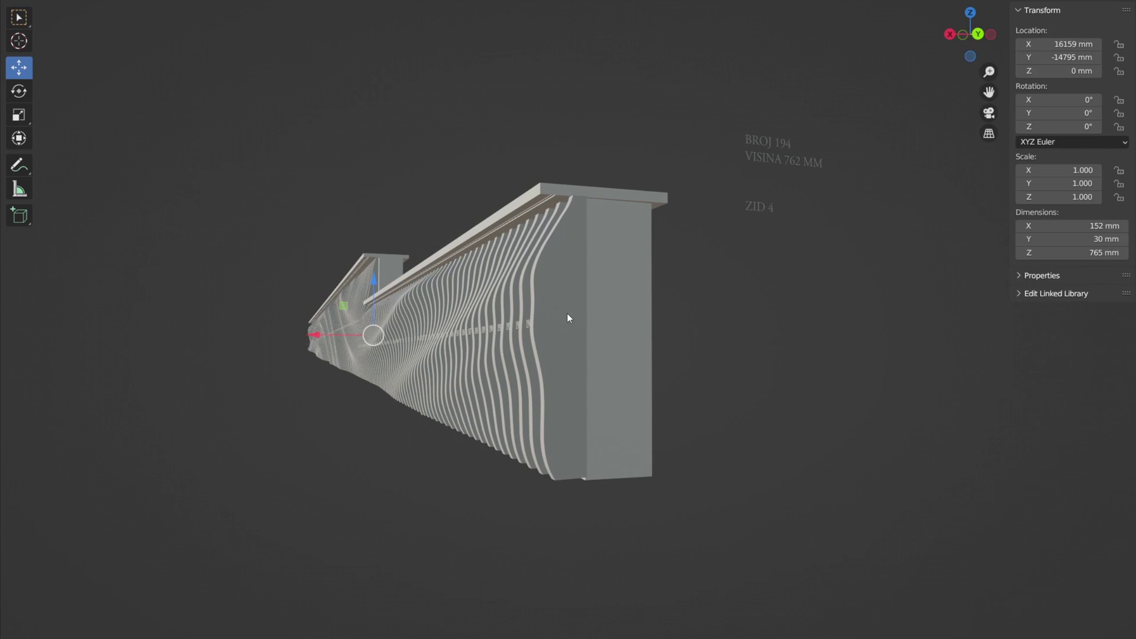
double_click(1080, 252)
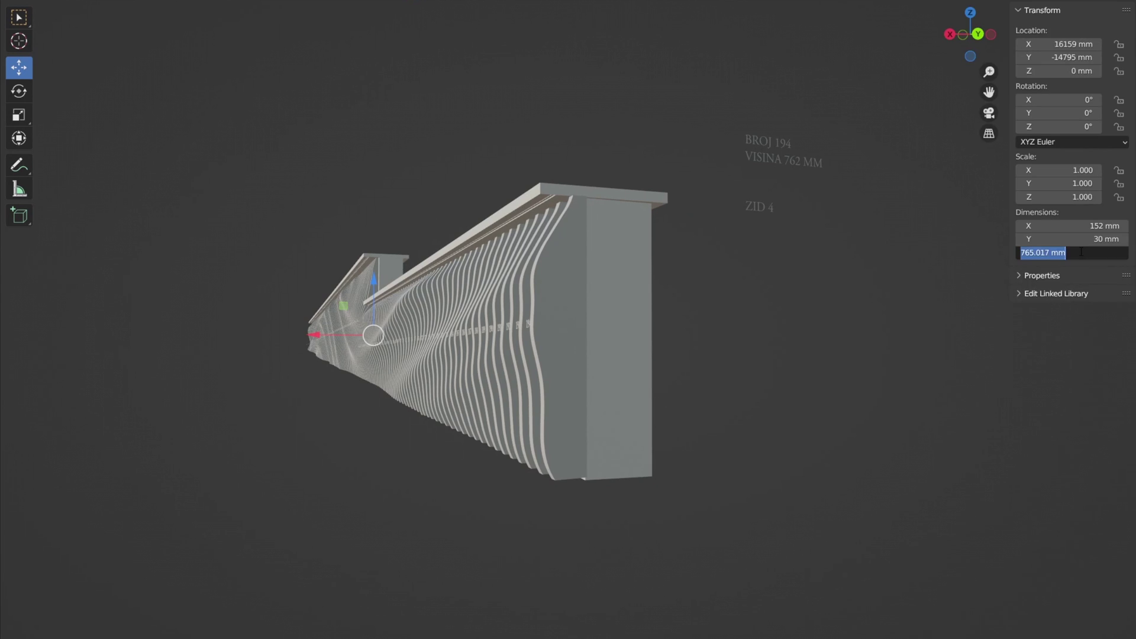
text(500)
key(Return)
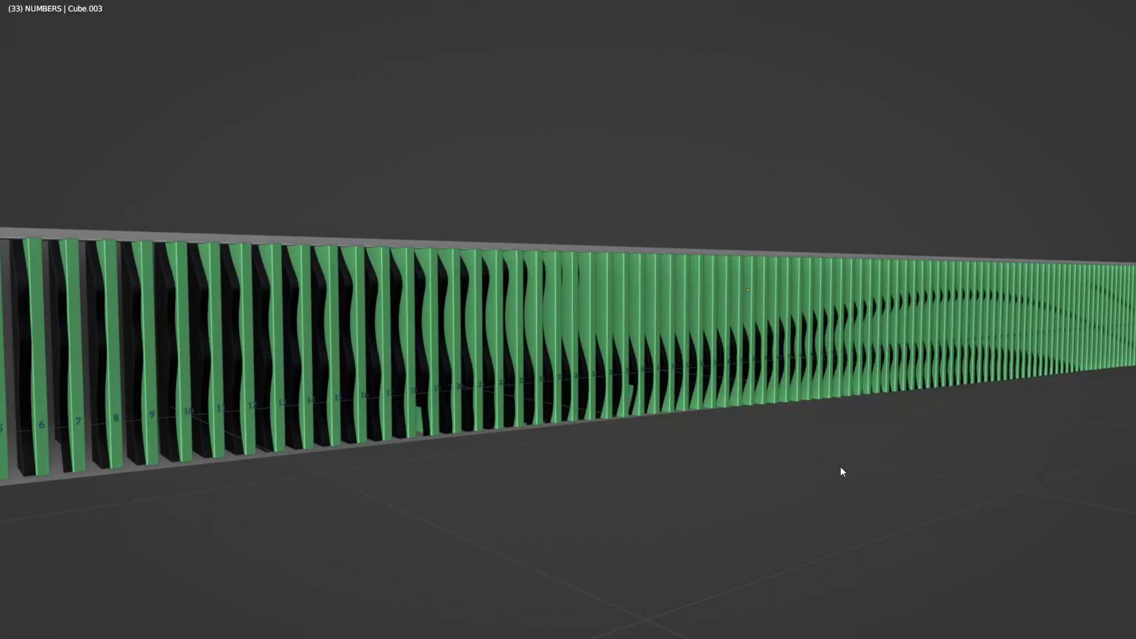
Switch to front orthographic view and zoom in on the green slats
middle_drag(840, 467, 802, 460)
key(KP_1)
scroll(460, 319, up, 3)
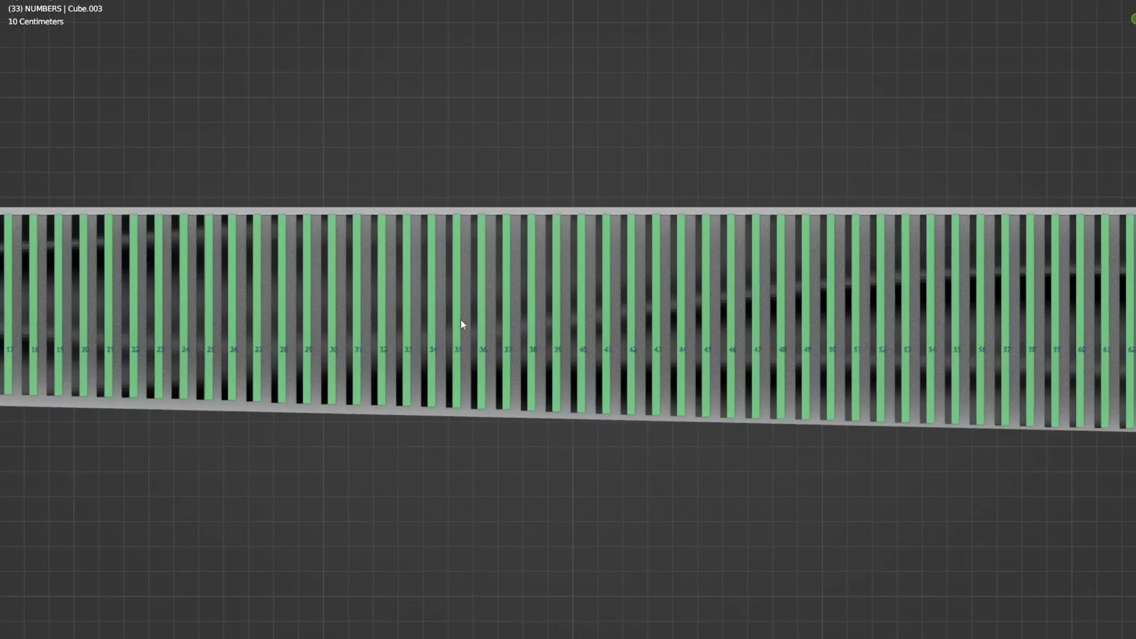
scroll(461, 320, up, 4)
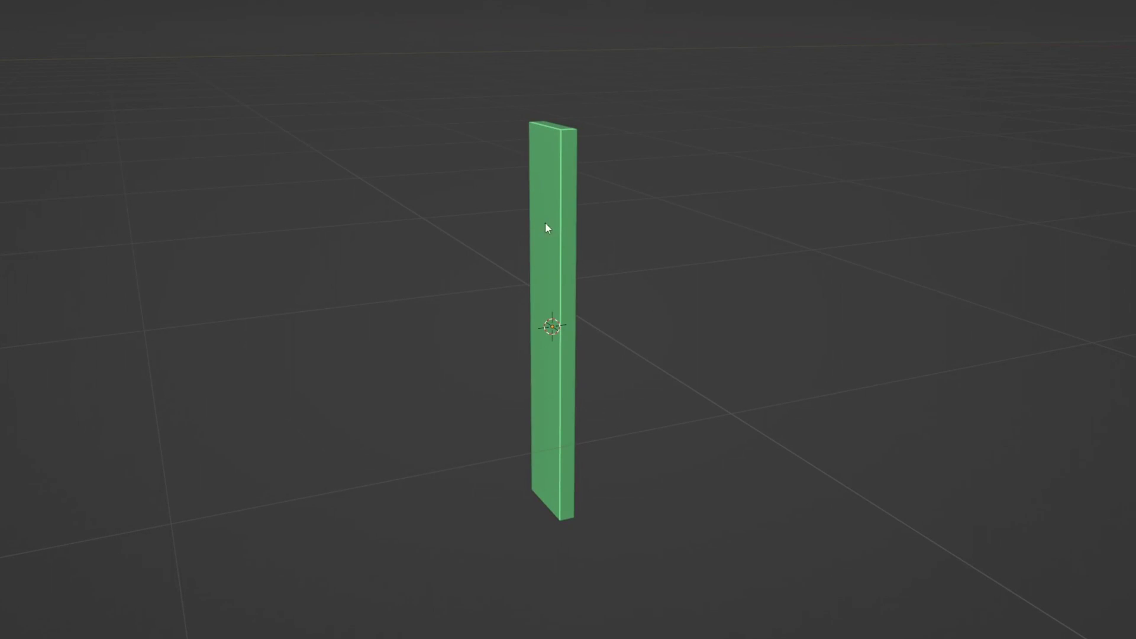
Select the green slat and trial a height-only scale, then cancel it
click(552, 224)
key(s)
key(z)
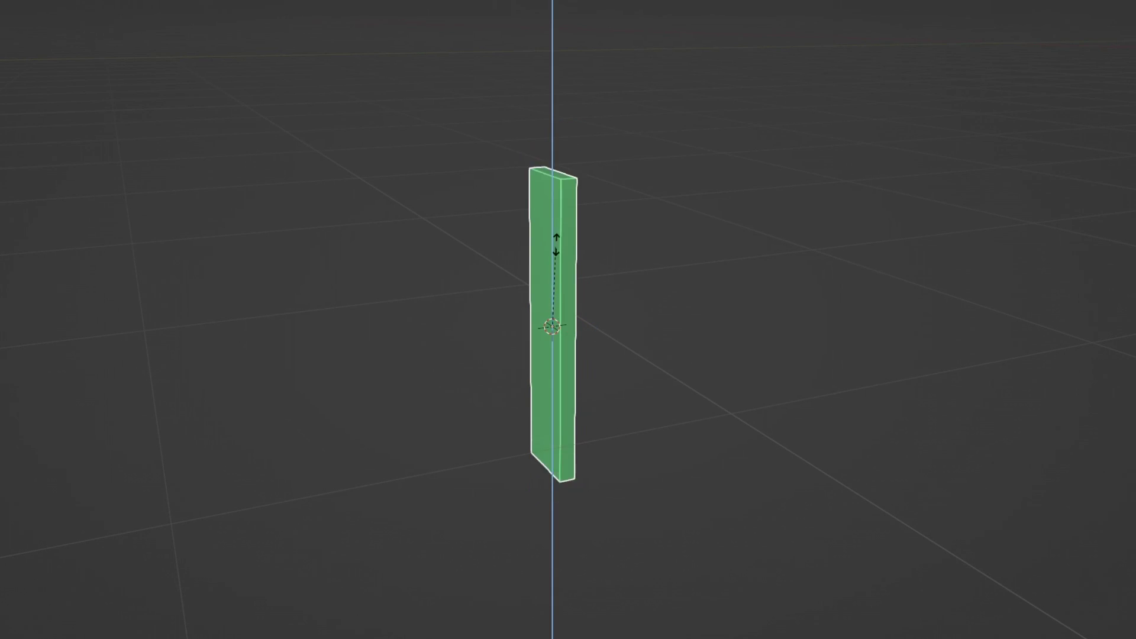
key(Escape)
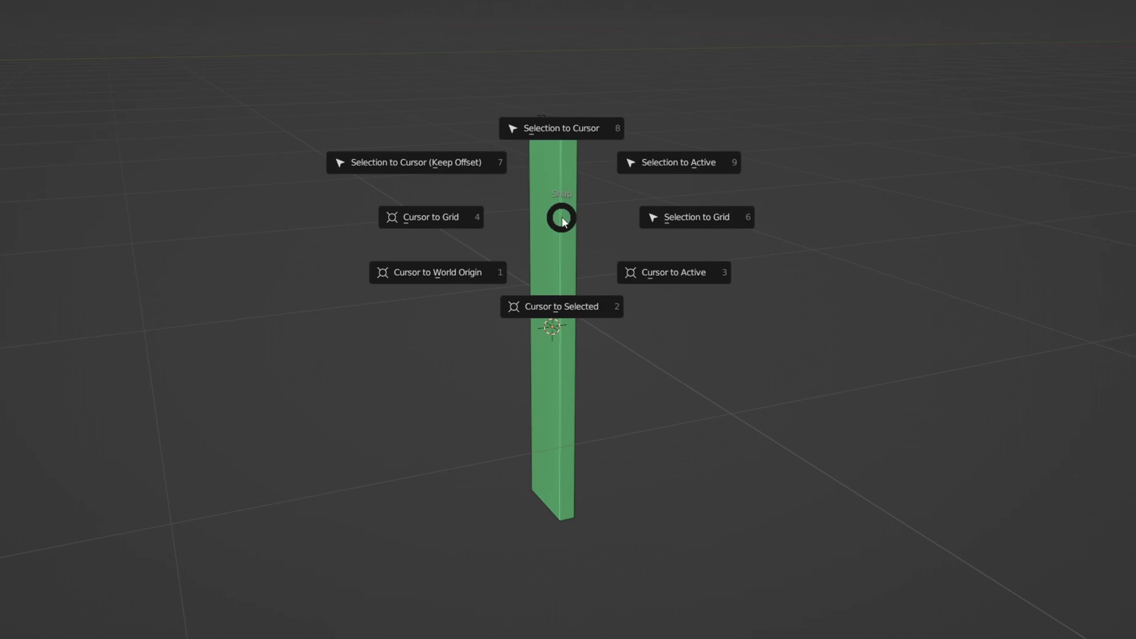
Move the slat's origin to the 3D cursor at its top and test a Z scale
click(561, 301)
key(Tab)
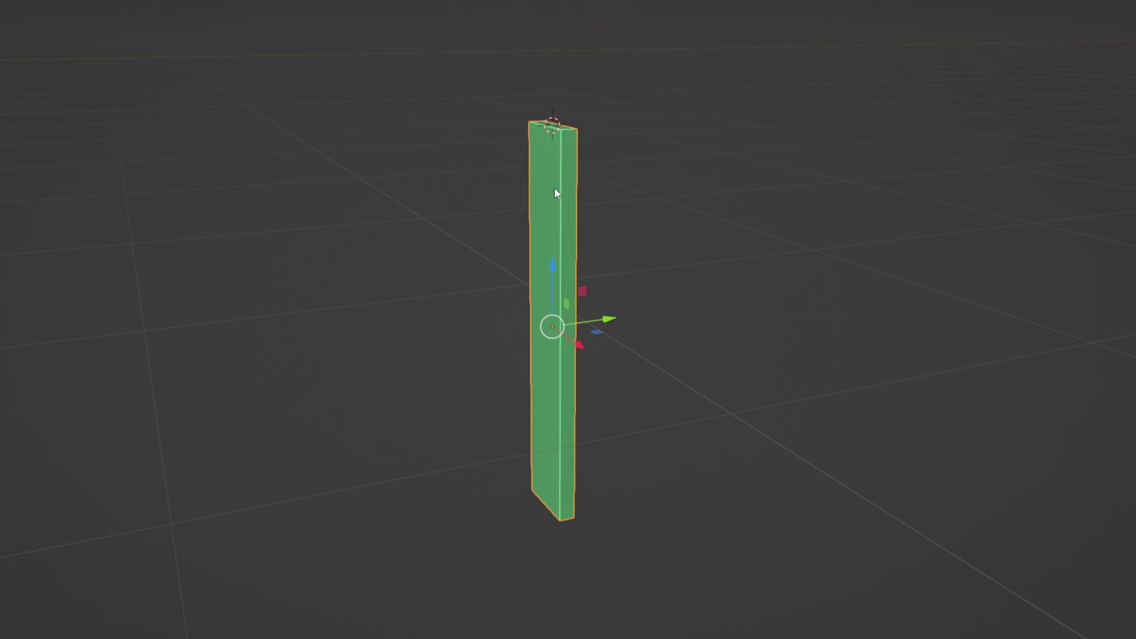
right_click(555, 188)
mouse_move(554, 188)
click(648, 220)
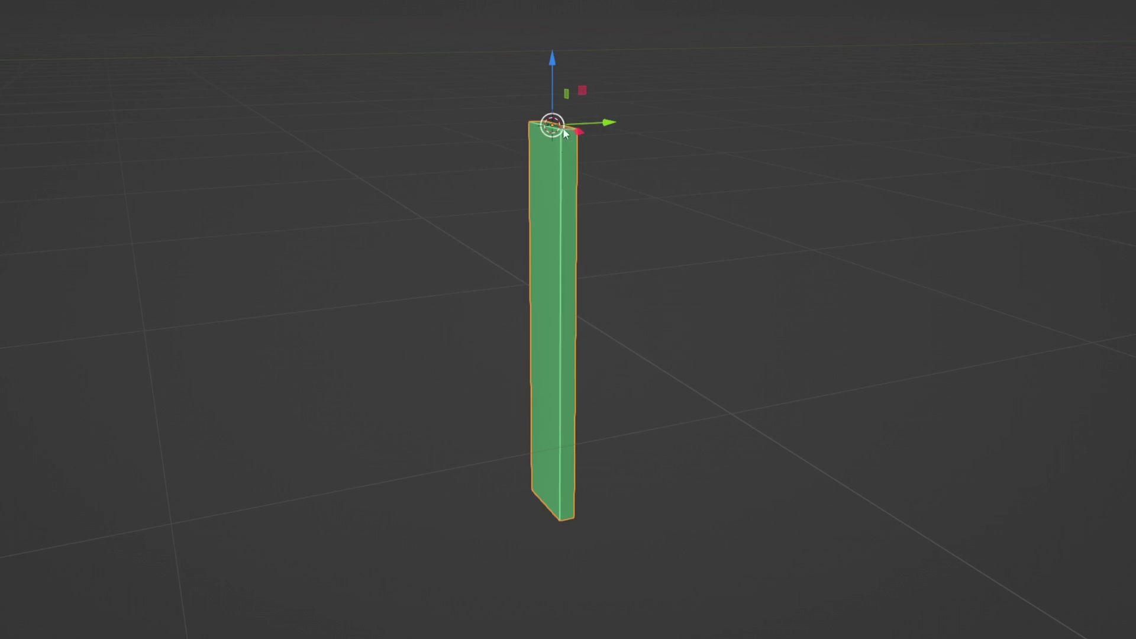
key(s)
key(z)
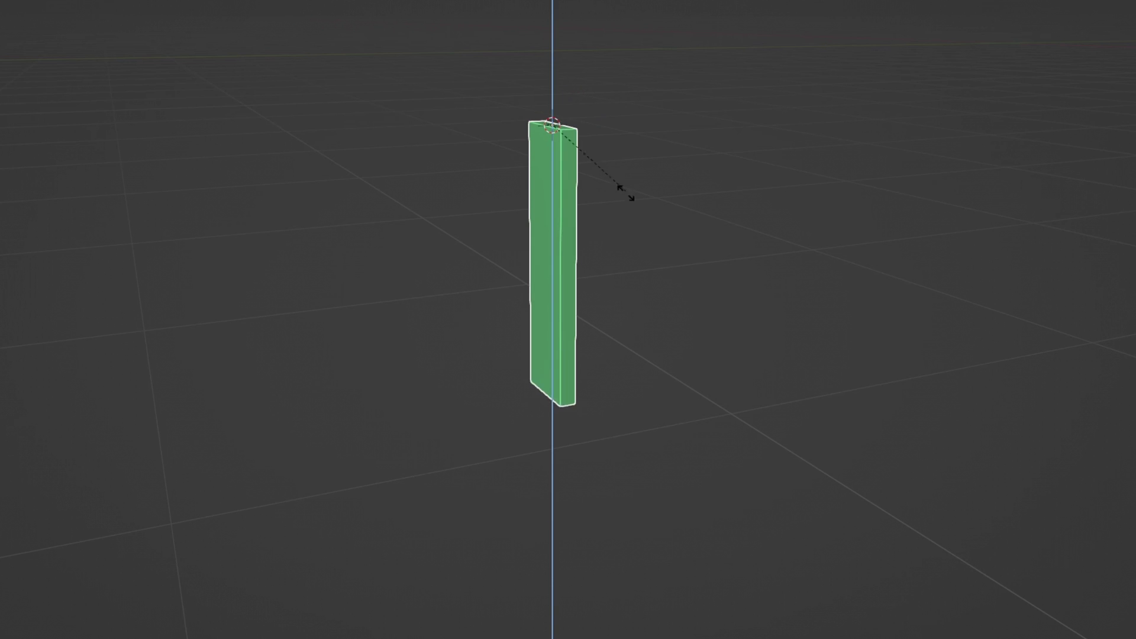
right_click(627, 138)
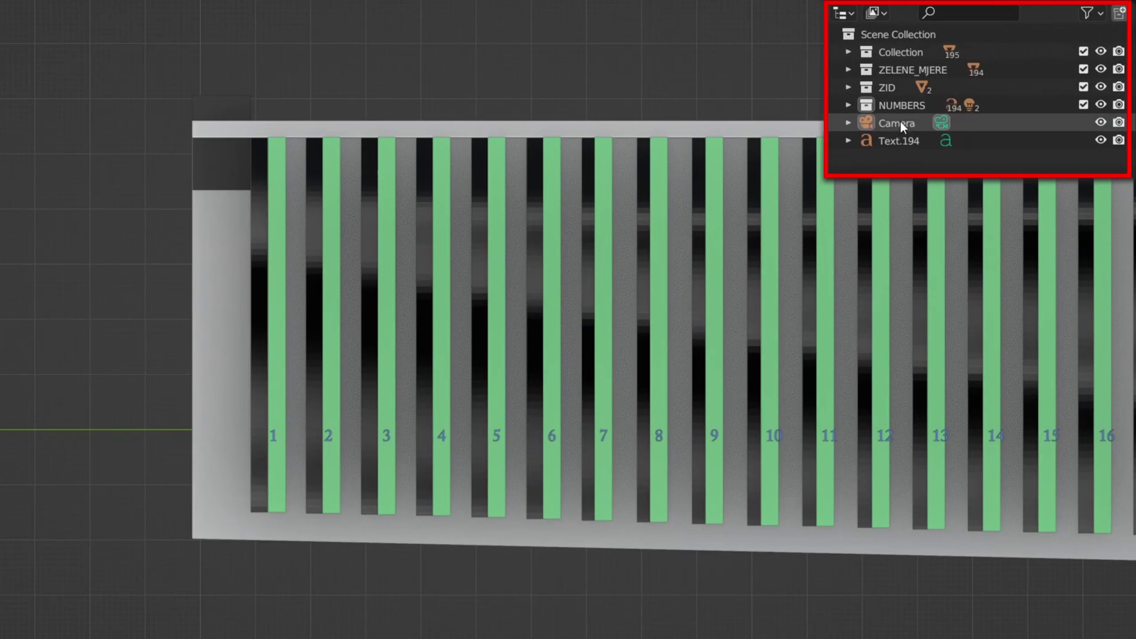
Select the scene camera in the Outliner and center the view on it
click(900, 126)
key(KP_Decimal)
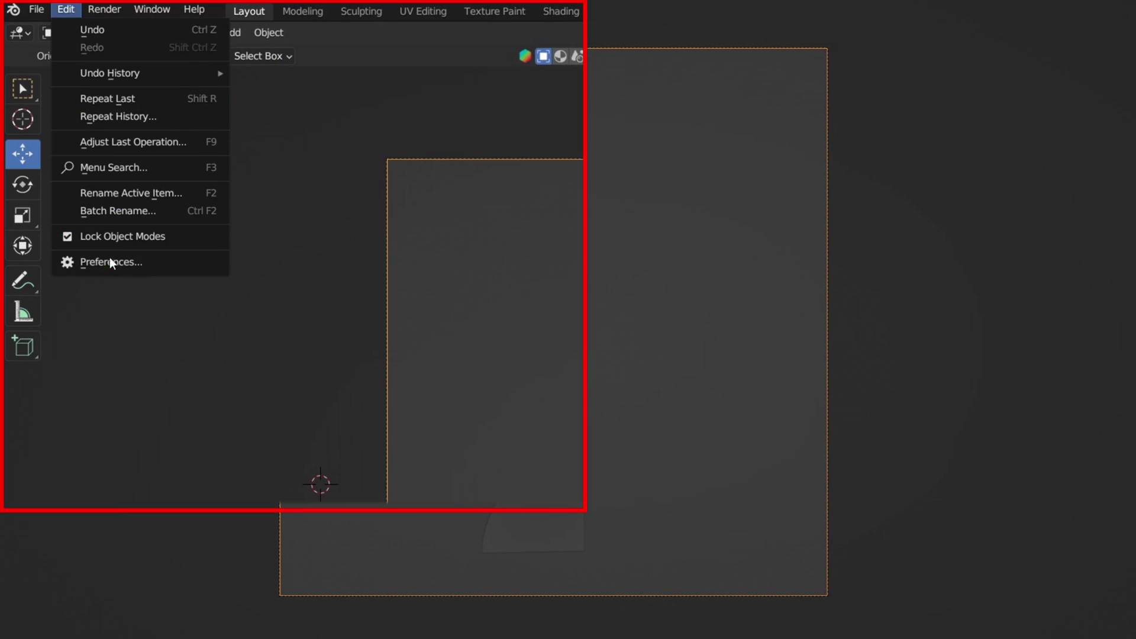
Switch Blender's interface theme to White in Preferences
click(110, 263)
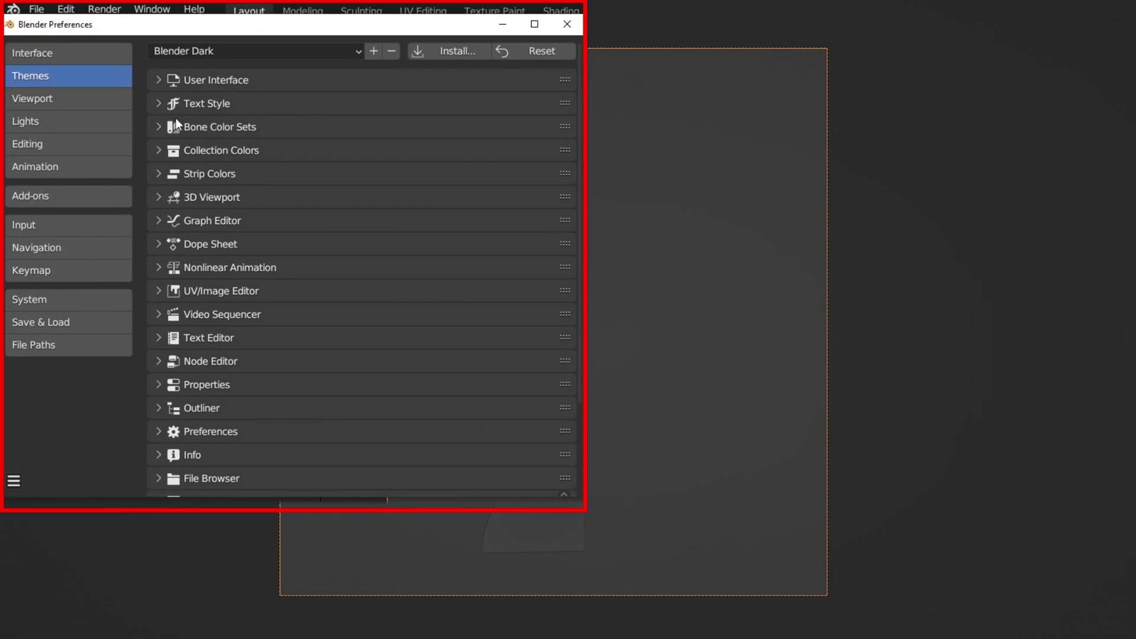
click(360, 54)
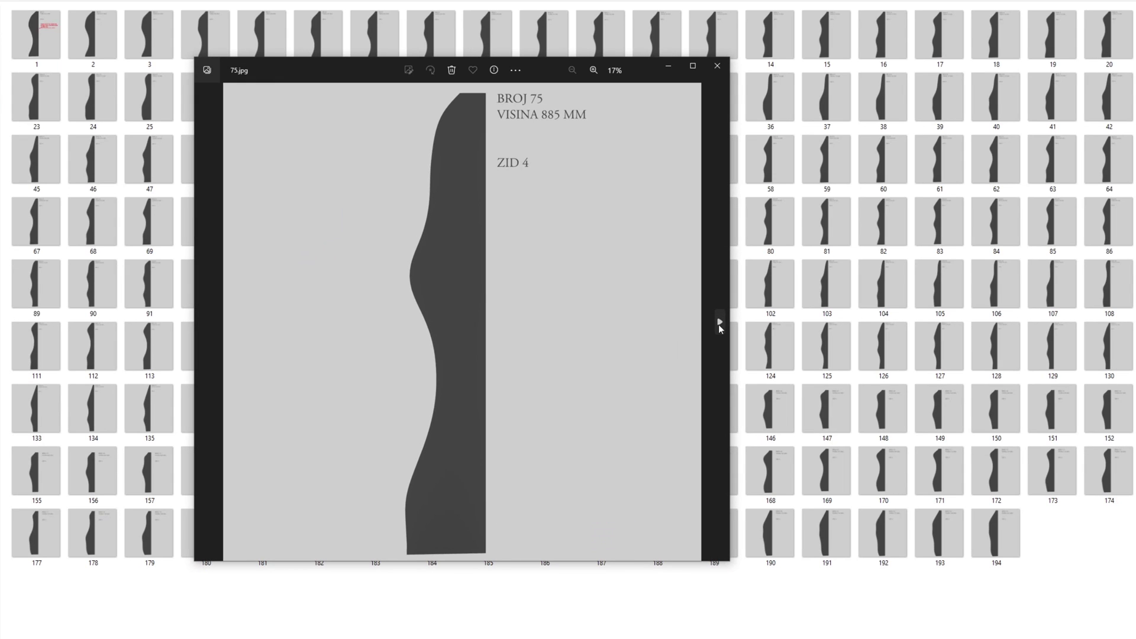
Advance to the next exported panel image in Photos
click(719, 323)
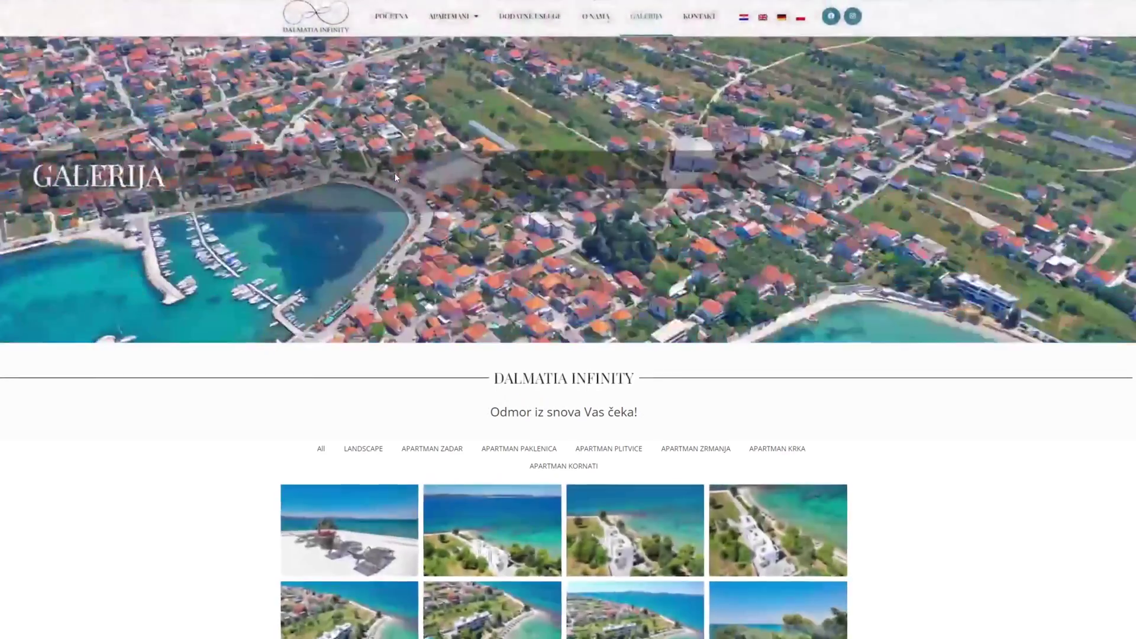
Open a terrace photo from the gallery full-size and step forward through five more photos
scroll(369, 198, down, 5)
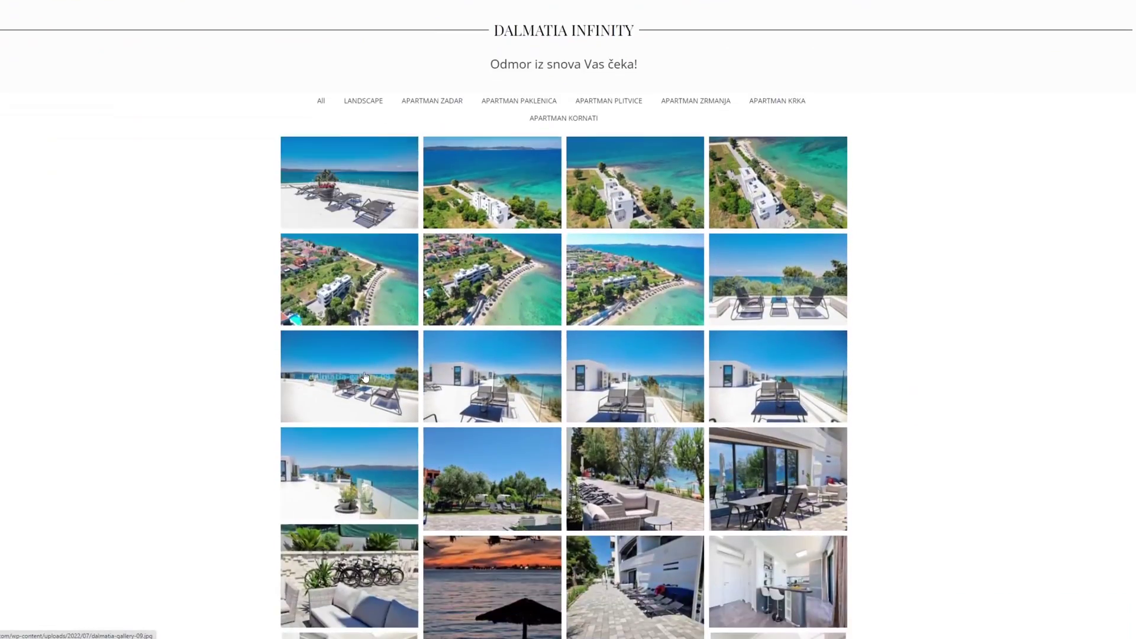
click(349, 385)
click(1101, 321)
click(1100, 321)
click(1101, 322)
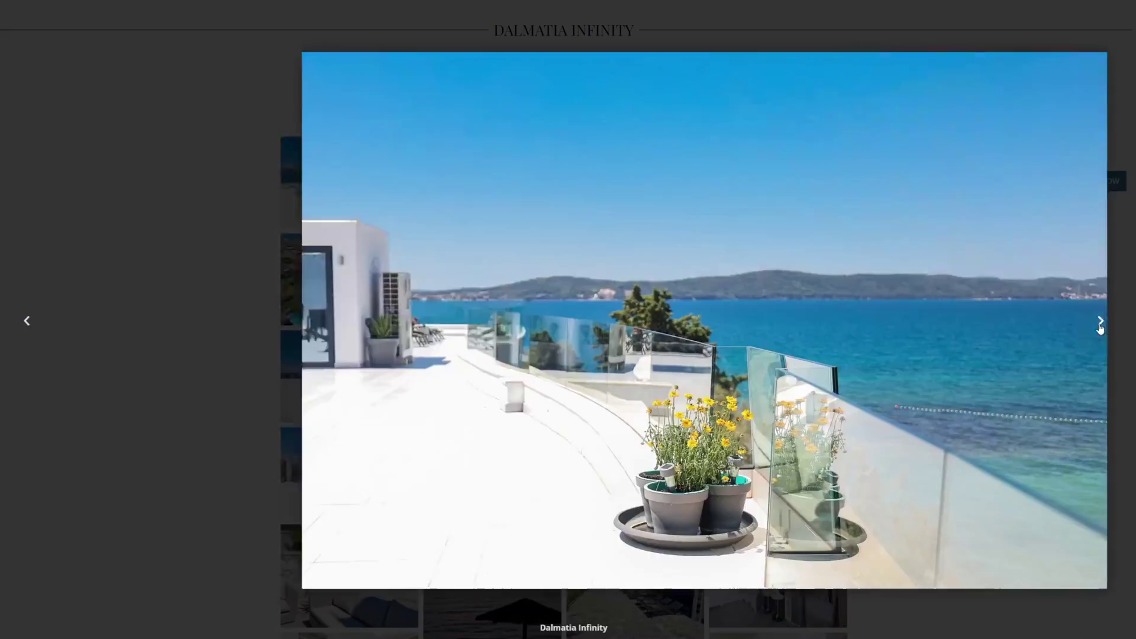
click(1101, 323)
click(1101, 323)
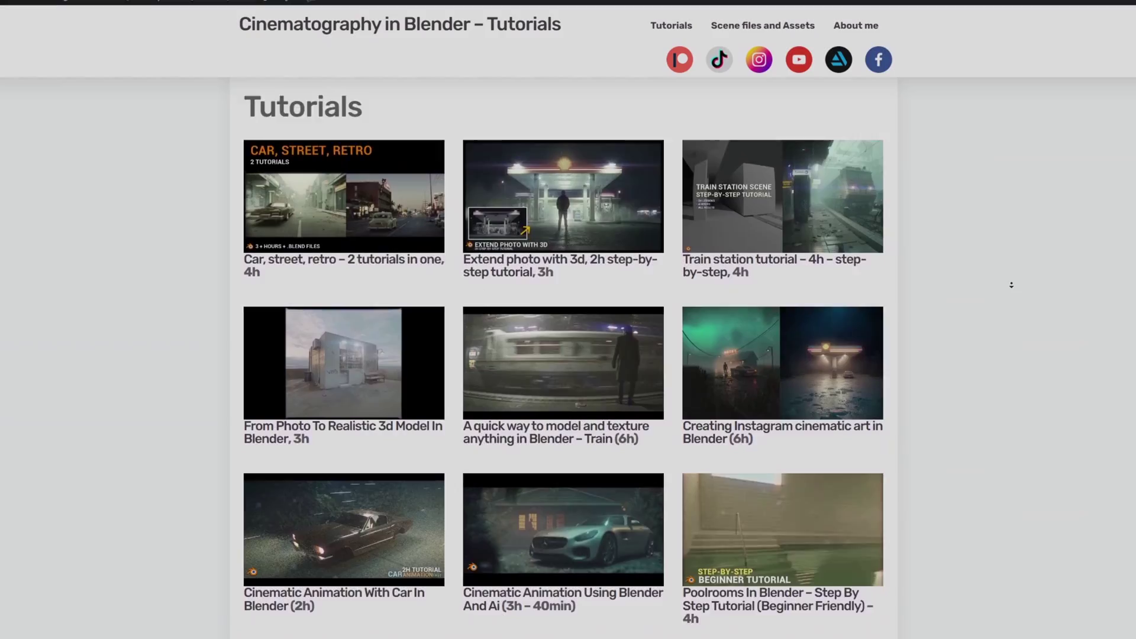
Scroll down to the Backrooms, Zadar City Gate and Cinematic Look tutorials
scroll(947, 284, down, 3)
scroll(1012, 285, down, 4)
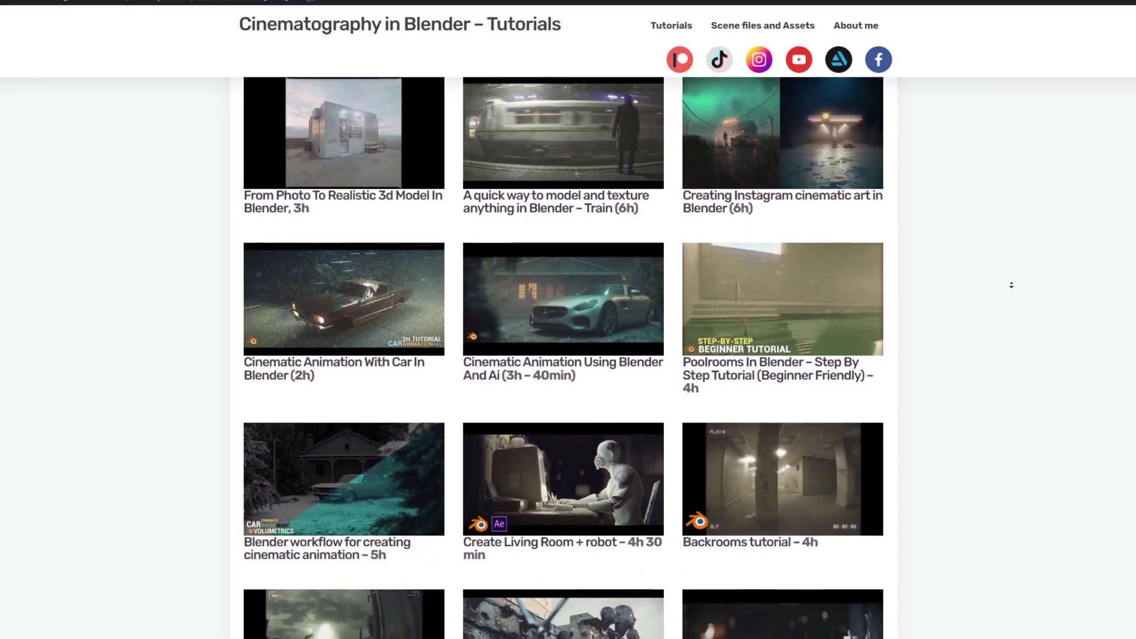
scroll(1011, 285, down, 2)
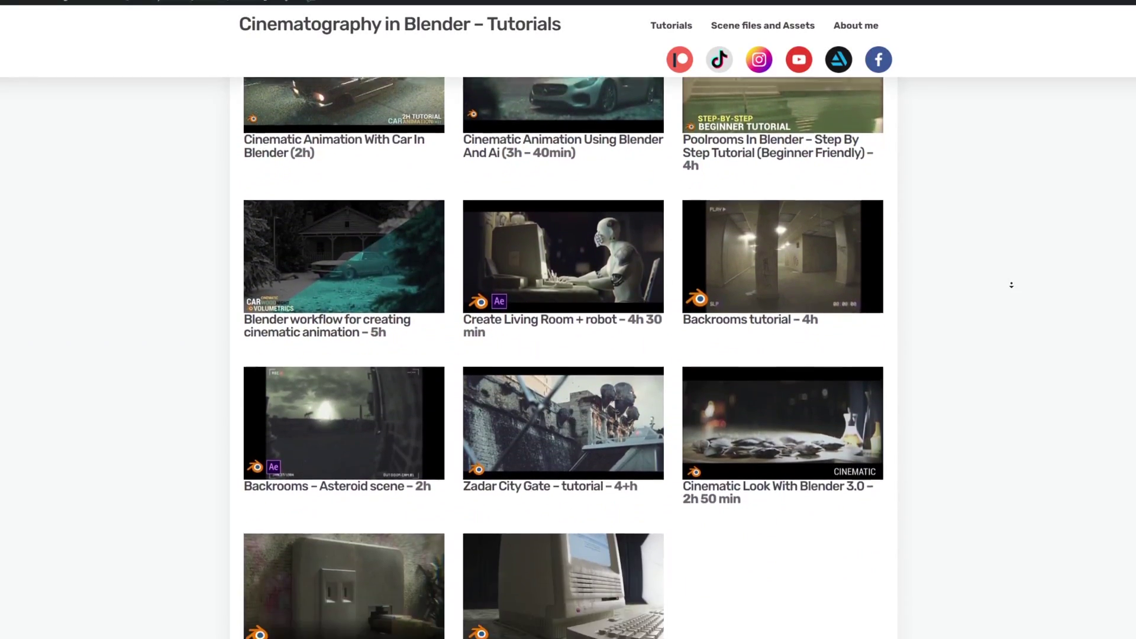